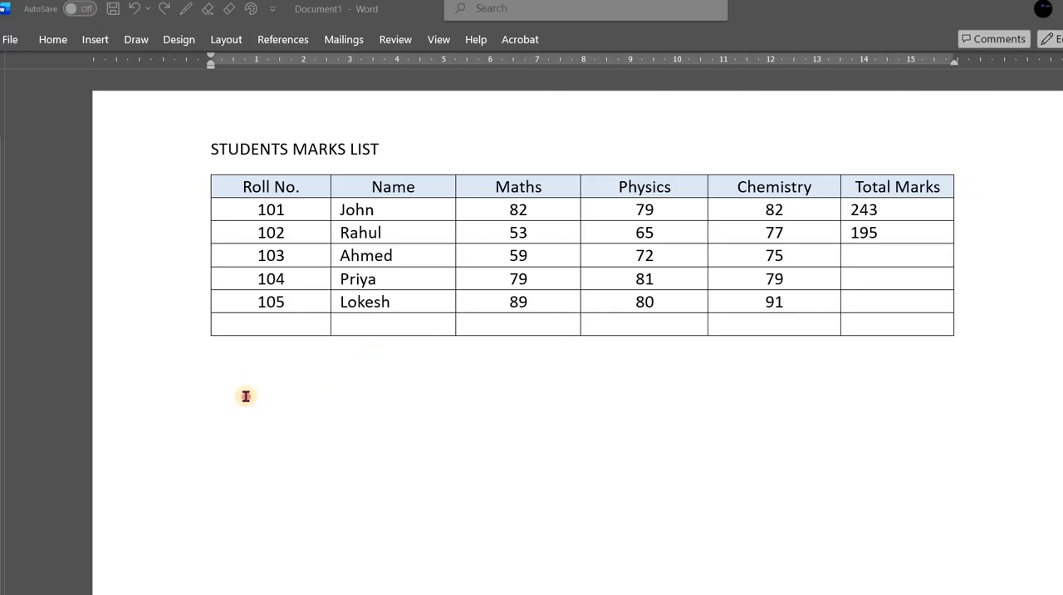
- Try inserting a table of five columns and five rows below the marks table, and undo the insertion
{"action": "left_click", "coordinate": [230, 377]}
{"action": "left_click", "coordinate": [230, 368]}
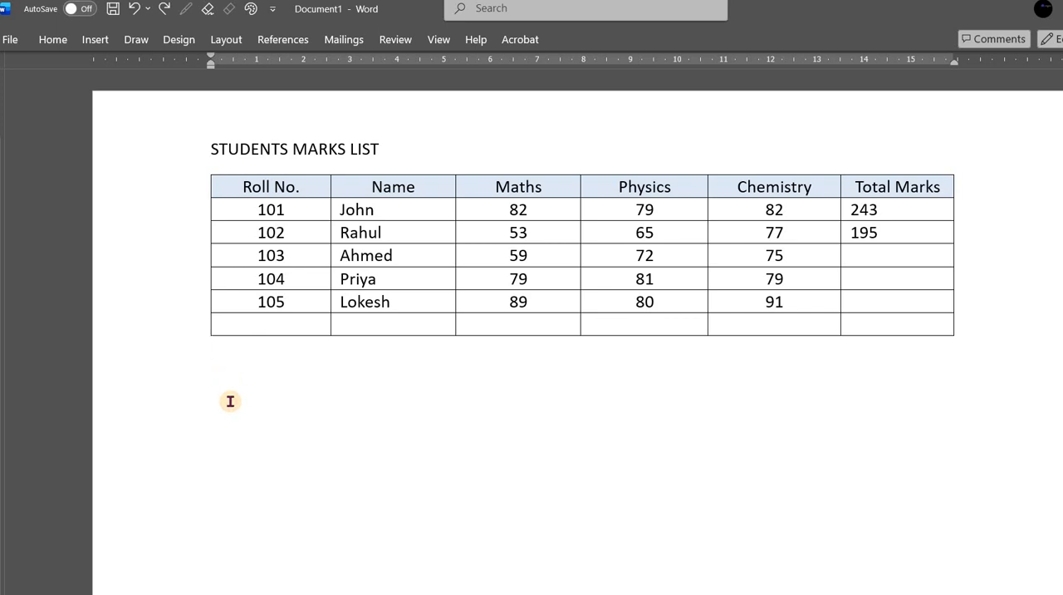
{"action": "left_click", "coordinate": [96, 40]}
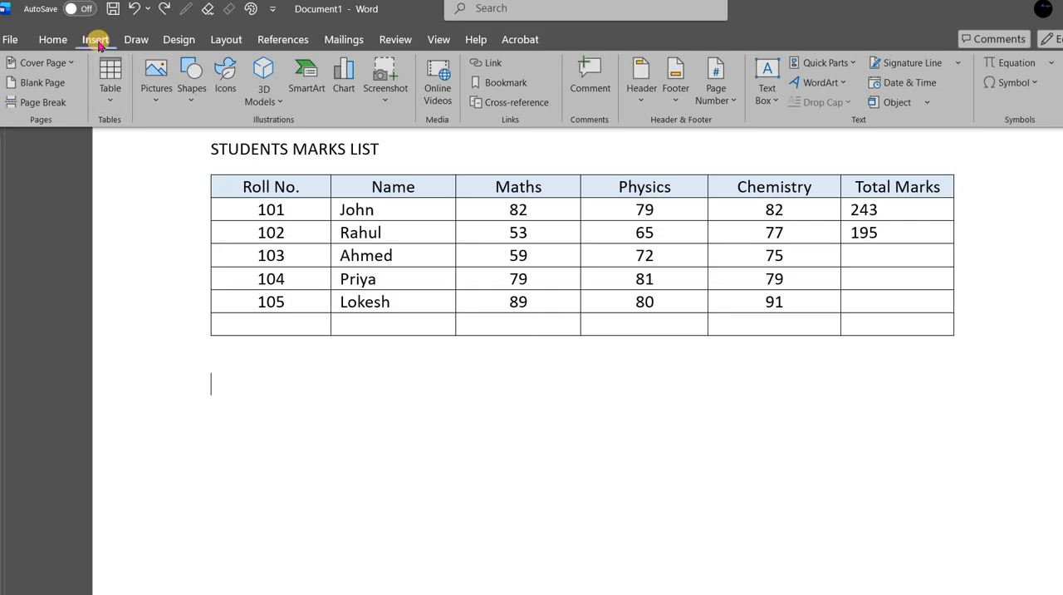
{"action": "left_click", "coordinate": [110, 104]}
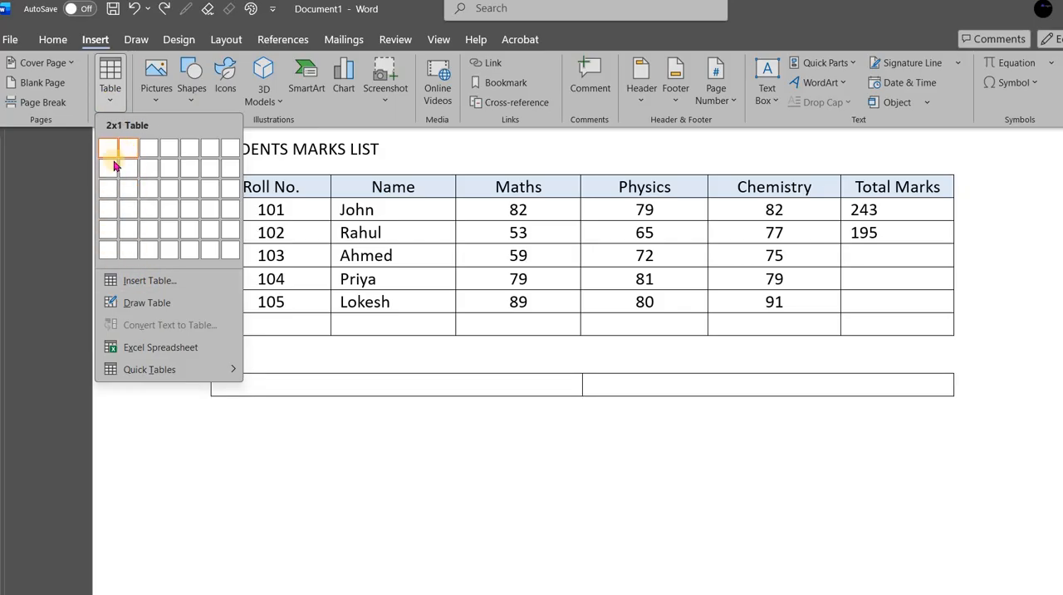
{"action": "left_click", "coordinate": [198, 224]}
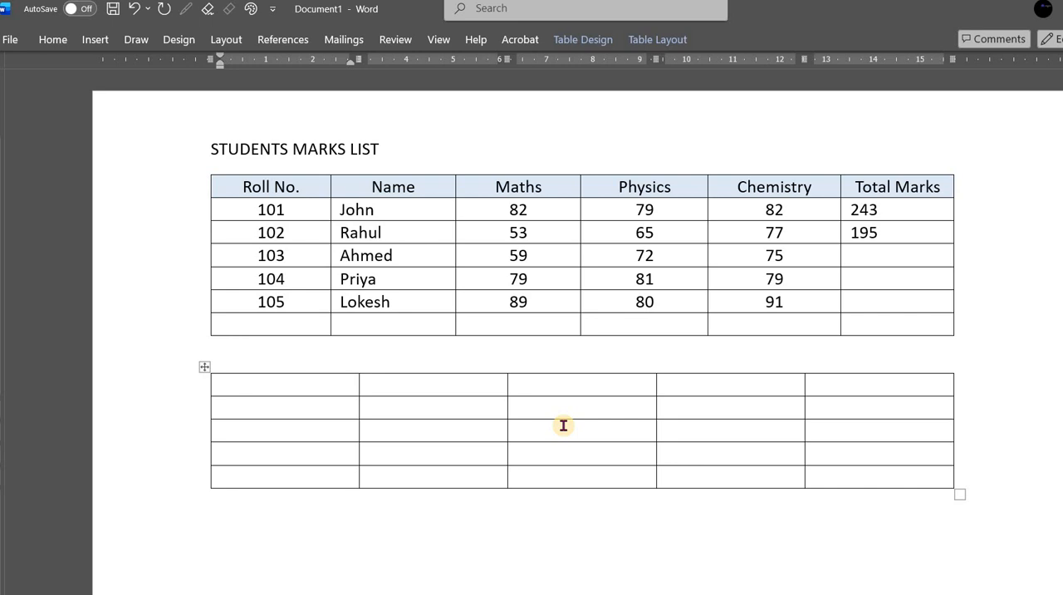
{"action": "key", "text": "ctrl+z"}
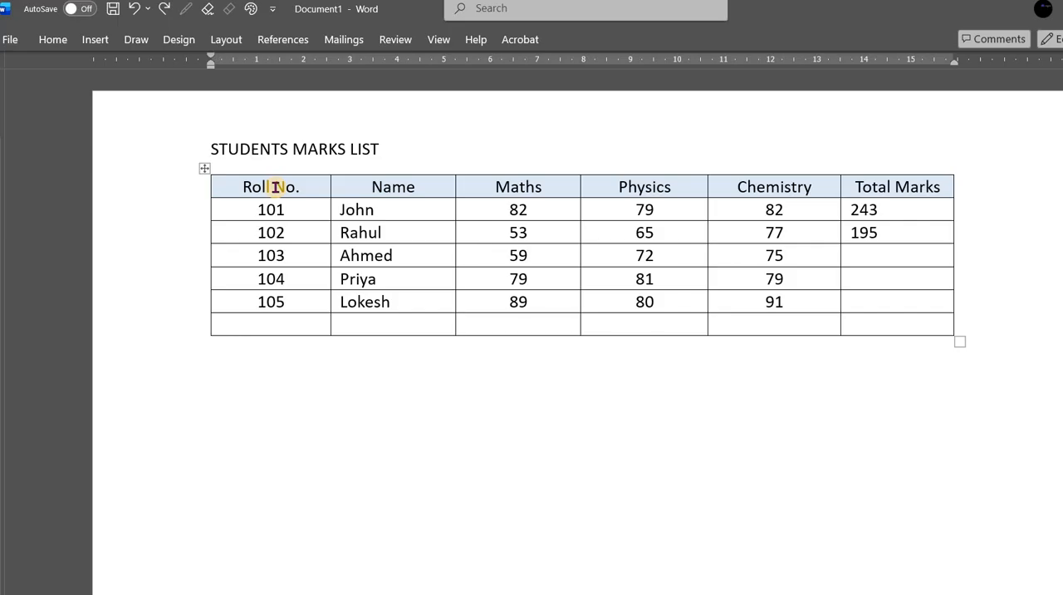
- Try inserting a table of 6 columns and 7 rows inside the Physics header cell, and undo the insertion
{"action": "left_click", "coordinate": [407, 187]}
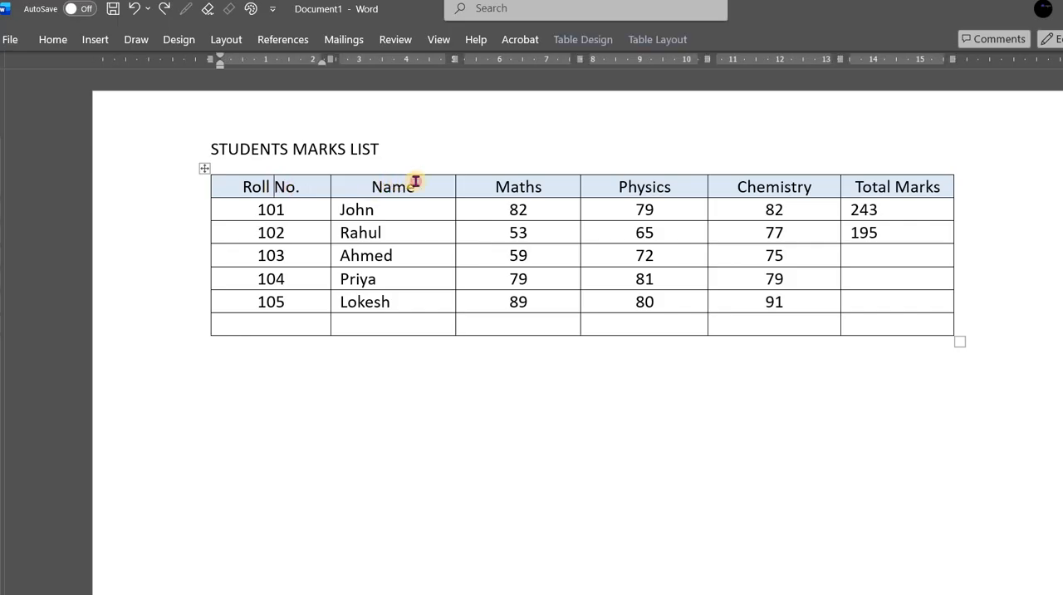
{"action": "left_click", "coordinate": [693, 187]}
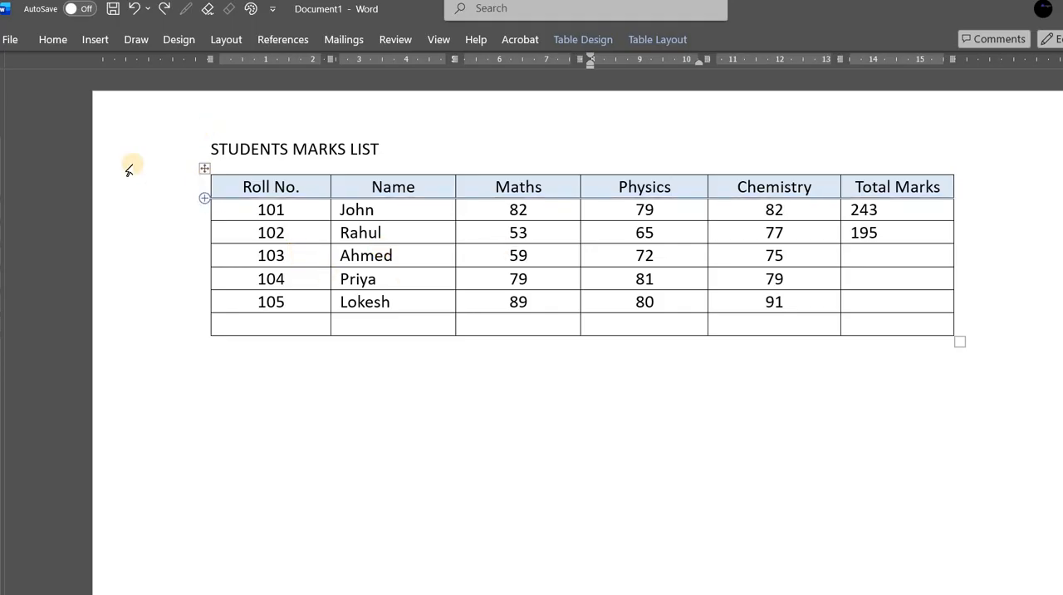
{"action": "left_click", "coordinate": [95, 39]}
{"action": "left_click", "coordinate": [114, 102]}
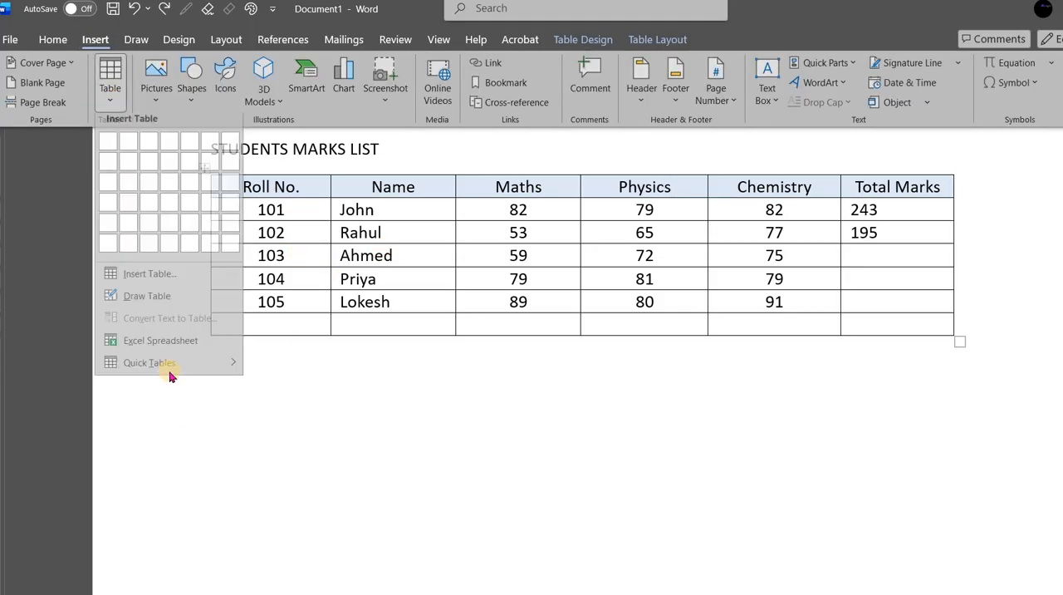
{"action": "left_click", "coordinate": [176, 283]}
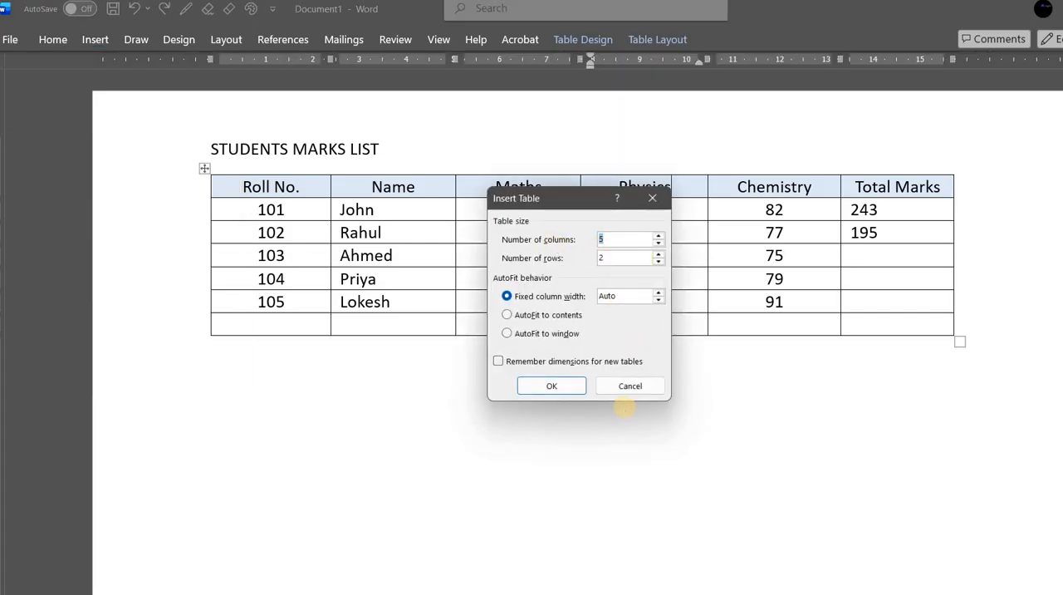
{"action": "type", "text": "6"}
{"action": "left_click", "coordinate": [658, 244]}
{"action": "left_click", "coordinate": [658, 245]}
{"action": "double_click", "coordinate": [622, 258]}
{"action": "type", "text": "7"}
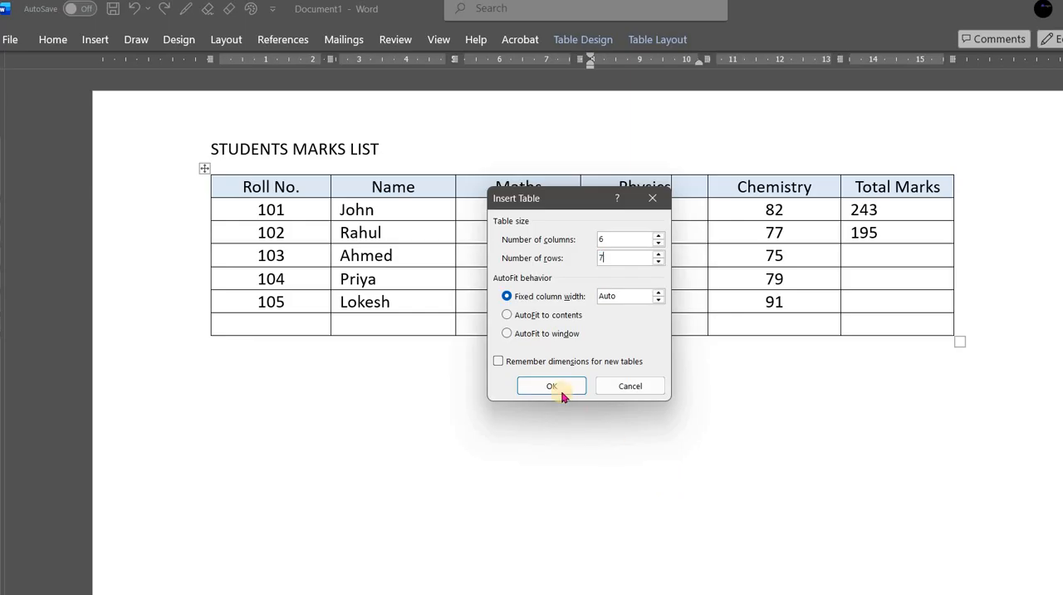
{"action": "left_click", "coordinate": [553, 386]}
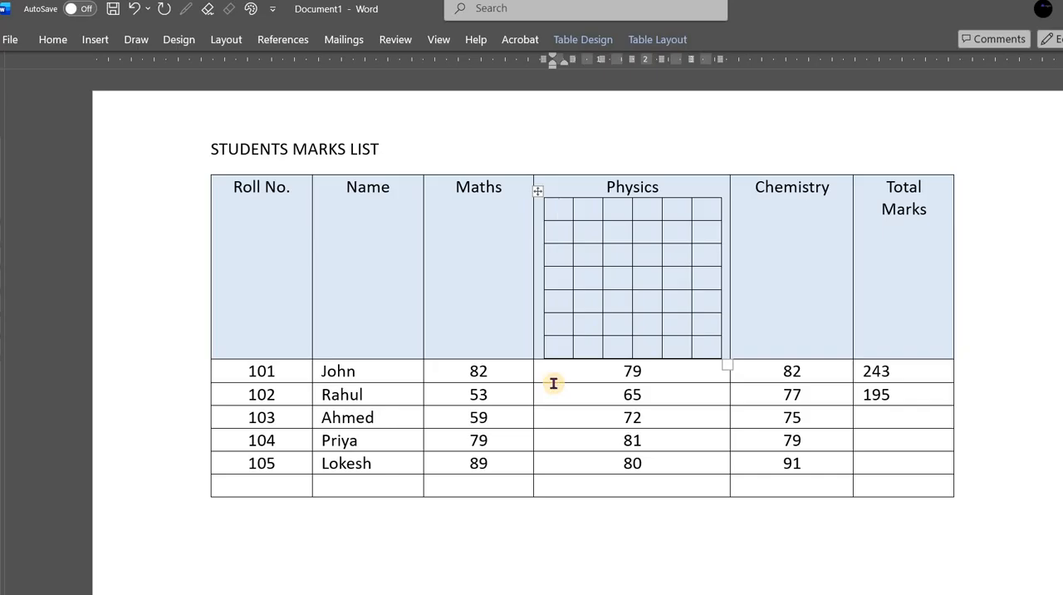
{"action": "key", "text": "ctrl+z"}
- Insert a table with 6 columns and 7 rows on the empty line below the marks table
{"action": "left_click", "coordinate": [268, 415]}
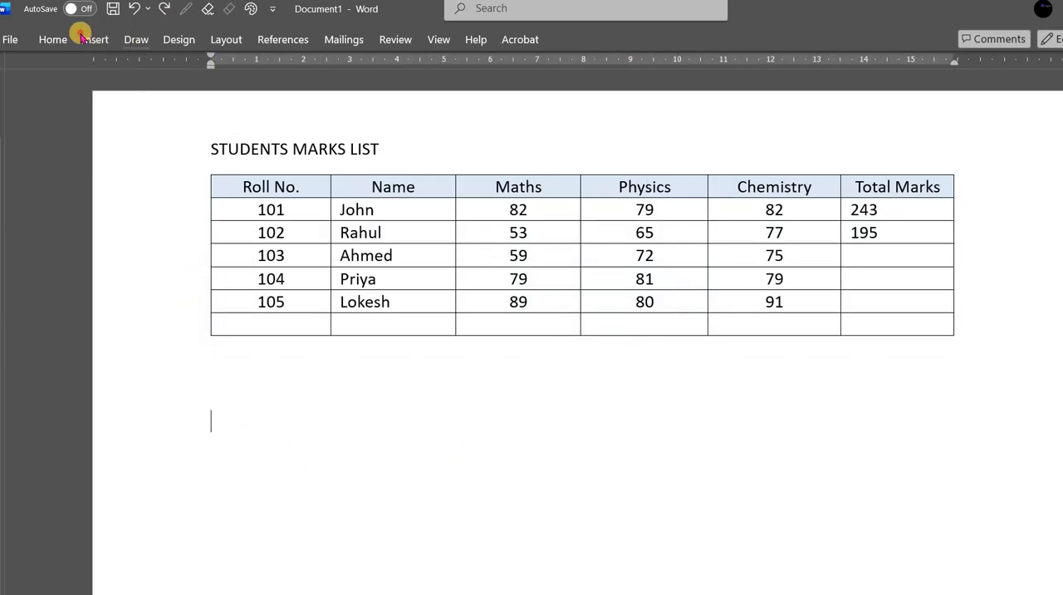
{"action": "left_click", "coordinate": [84, 39]}
{"action": "left_click", "coordinate": [111, 79]}
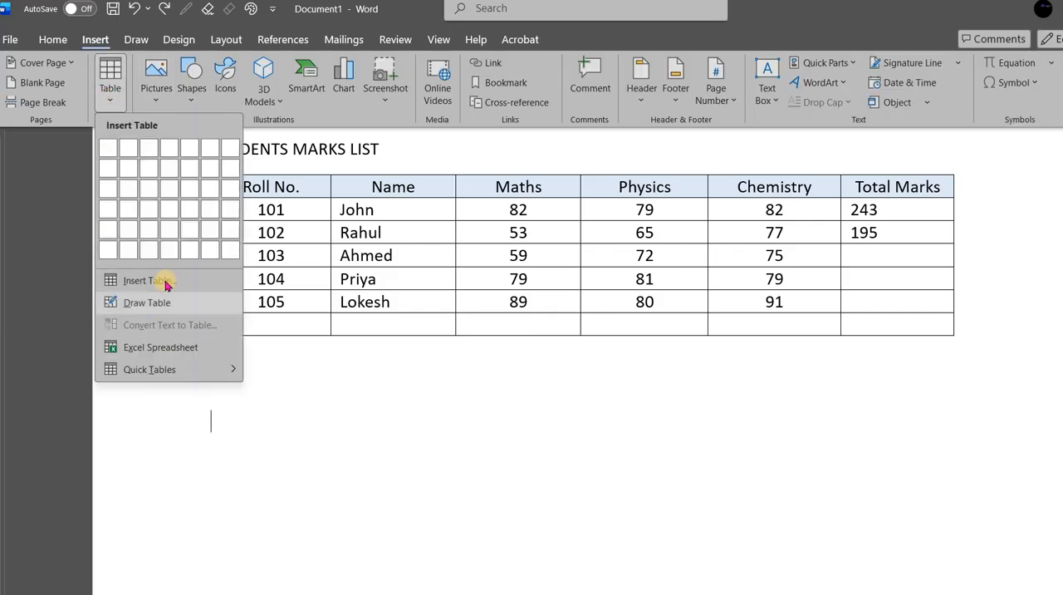
{"action": "left_click", "coordinate": [165, 282]}
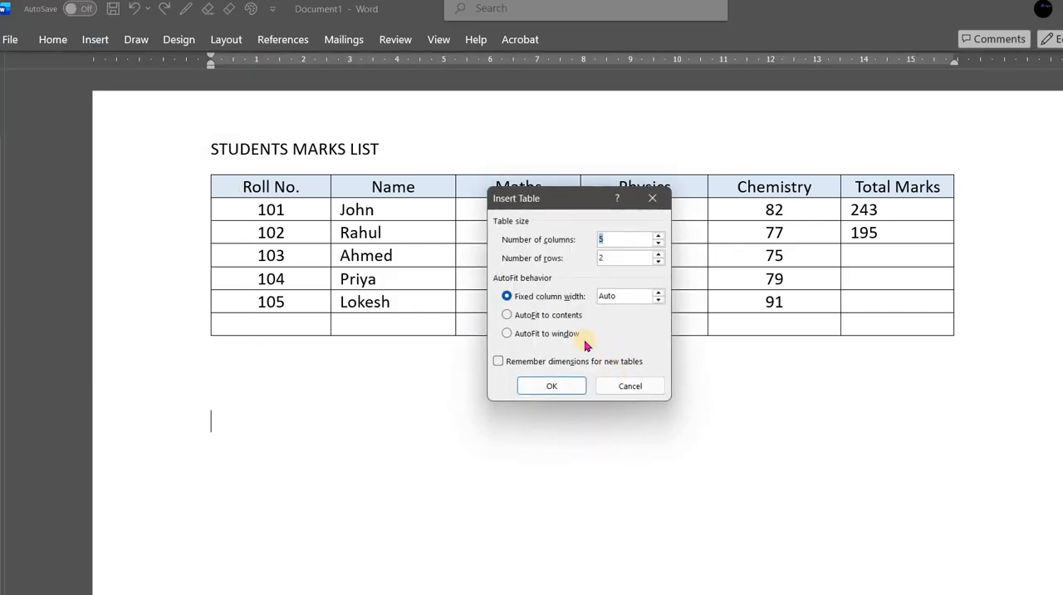
{"action": "type", "text": "6"}
{"action": "type", "text": "7"}
{"action": "left_click", "coordinate": [548, 385]}
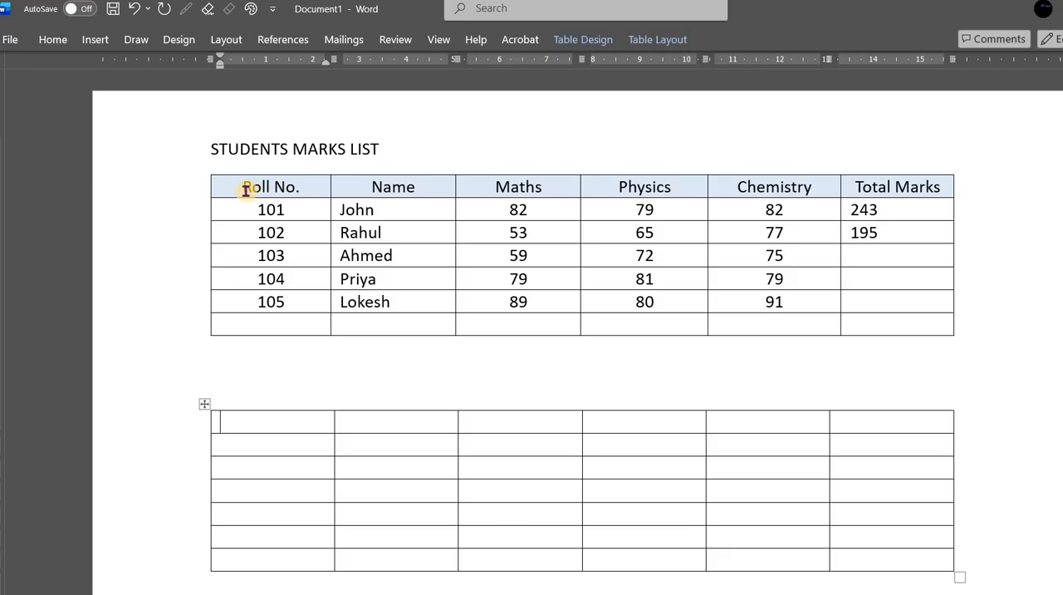
- Examine the table design and layout options available for the new empty table
{"action": "left_click_drag", "start_coordinate": [237, 422], "coordinate": [873, 429]}
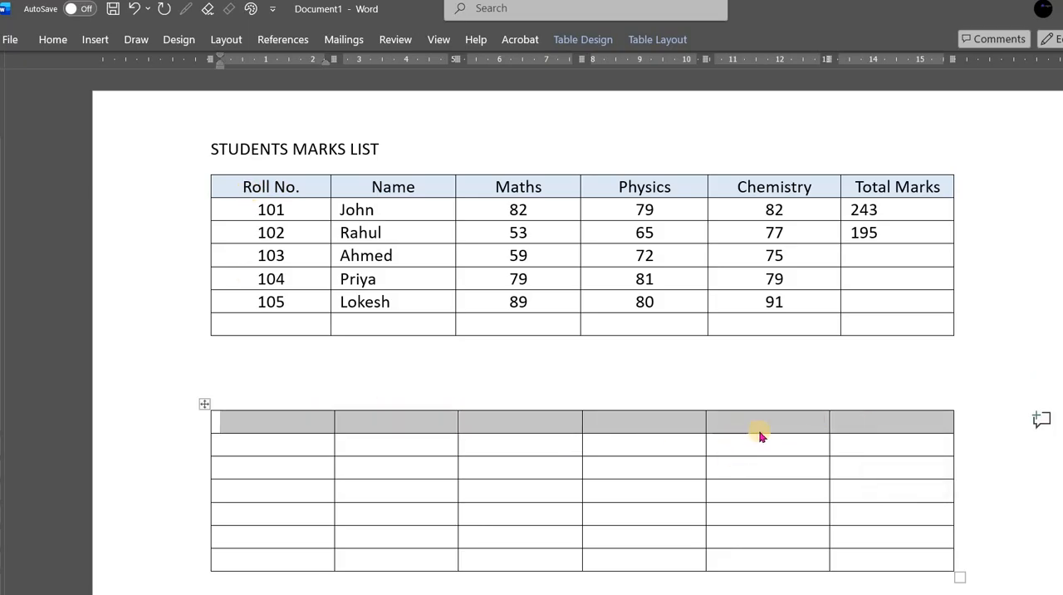
{"action": "left_click", "coordinate": [58, 40]}
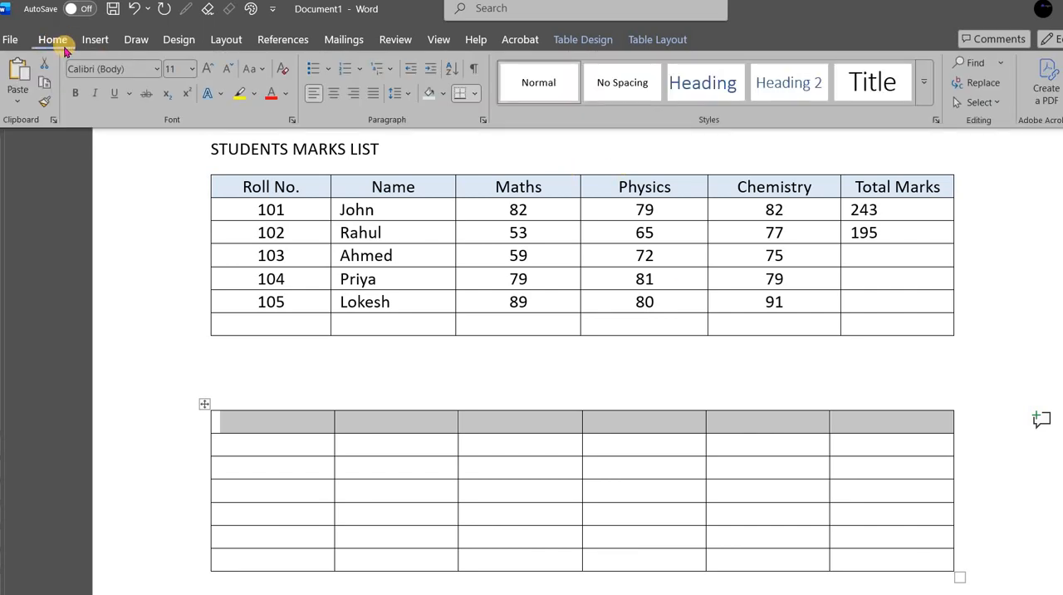
{"action": "left_click", "coordinate": [649, 42]}
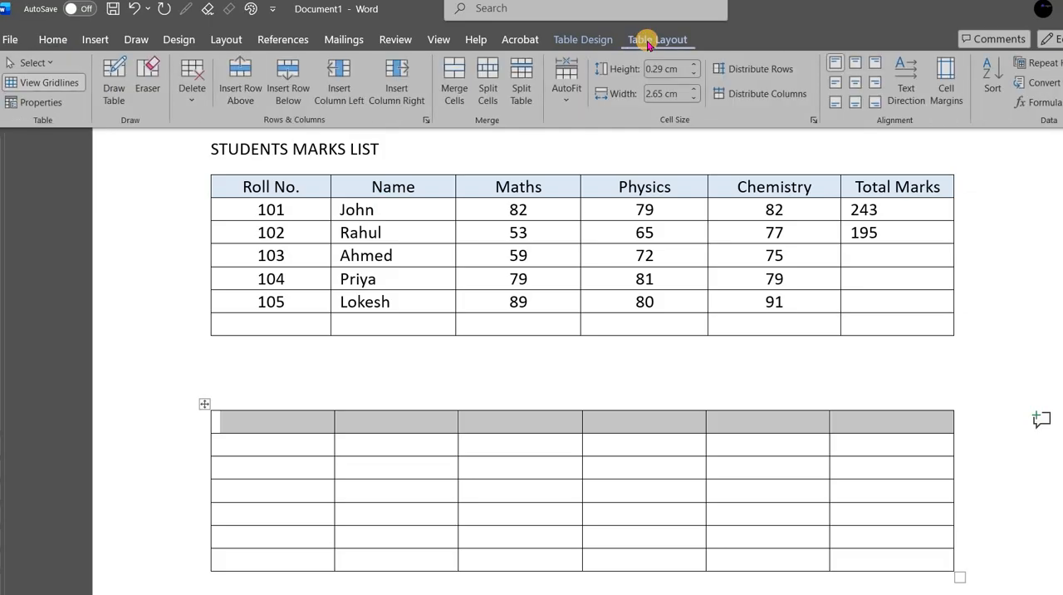
{"action": "left_click", "coordinate": [301, 477]}
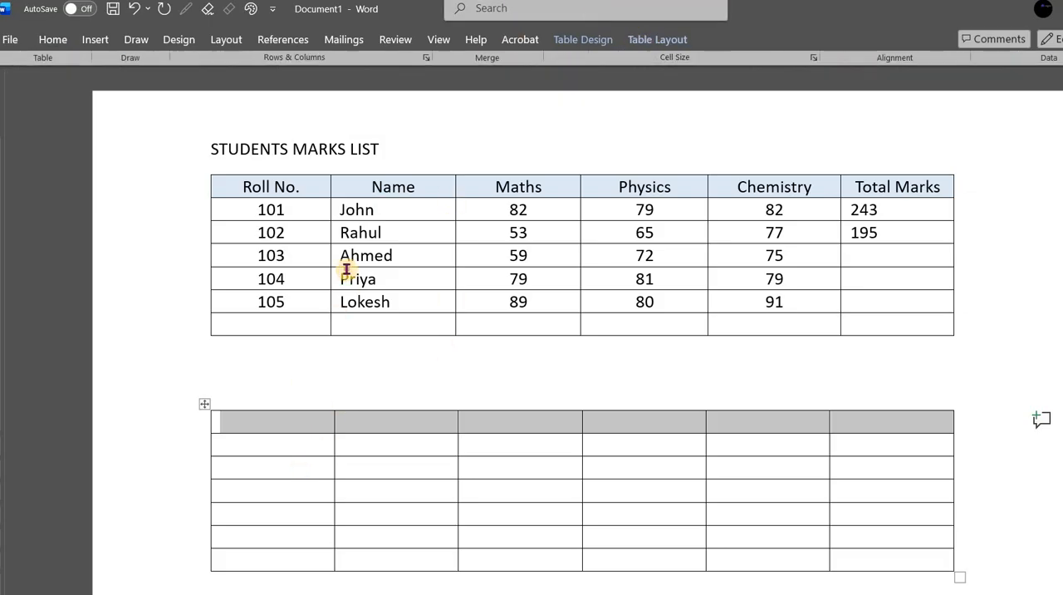
{"action": "left_click", "coordinate": [261, 376]}
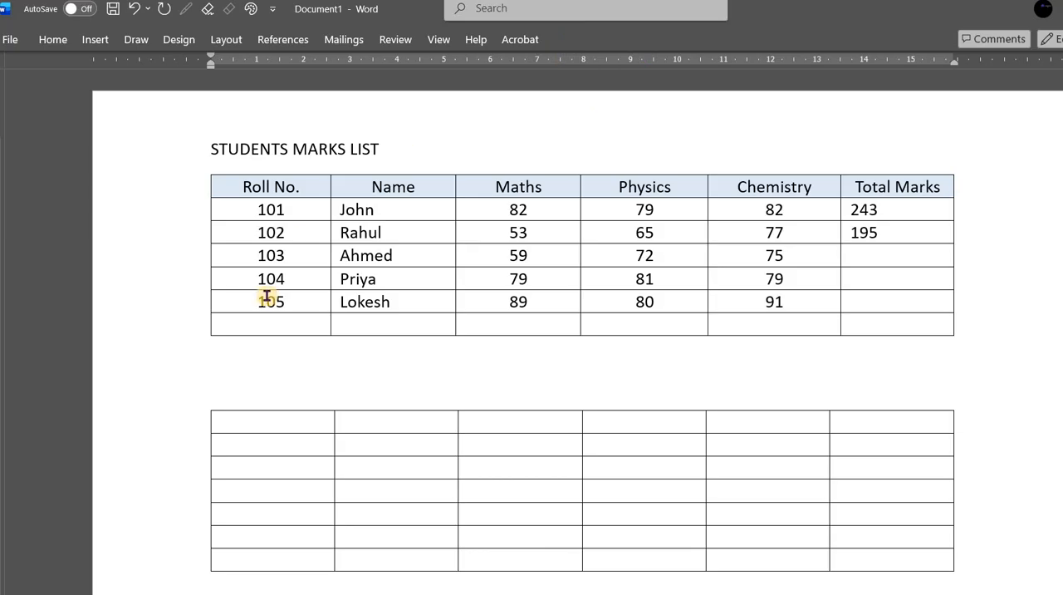
{"action": "left_click", "coordinate": [273, 421]}
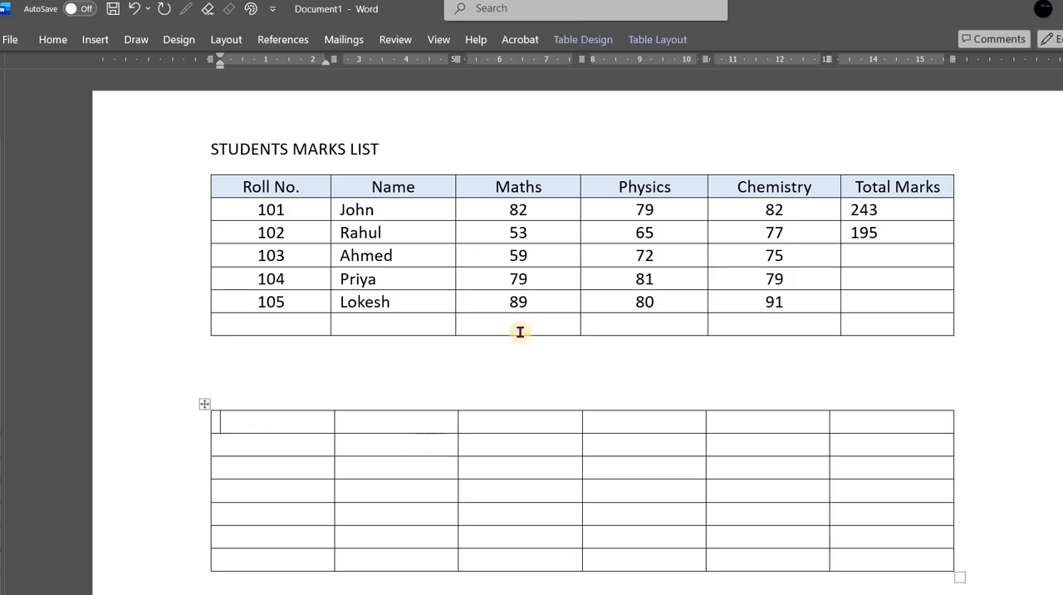
{"action": "left_click", "coordinate": [562, 39]}
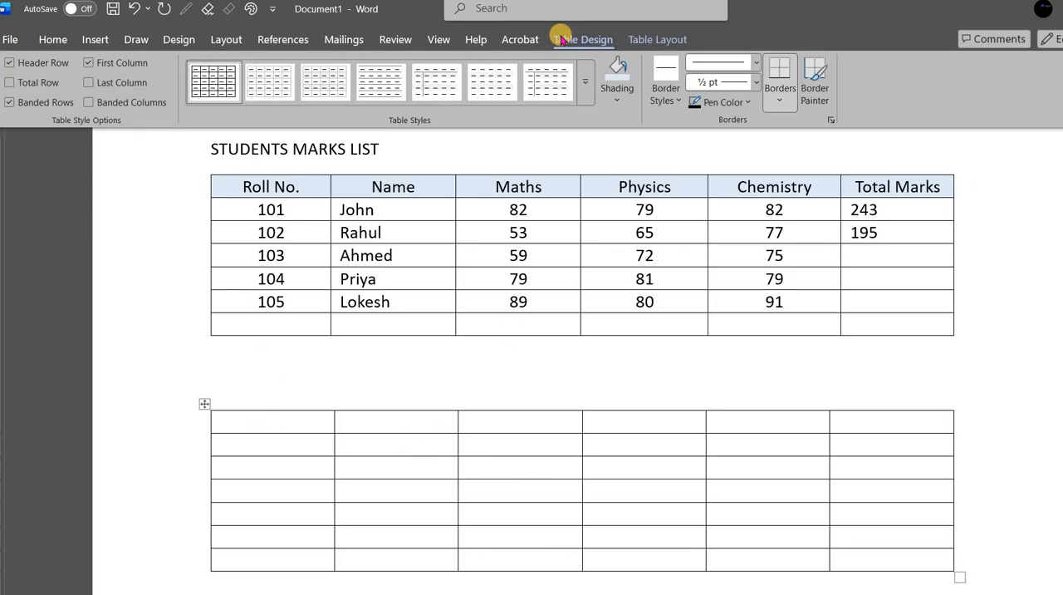
{"action": "left_click", "coordinate": [658, 41]}
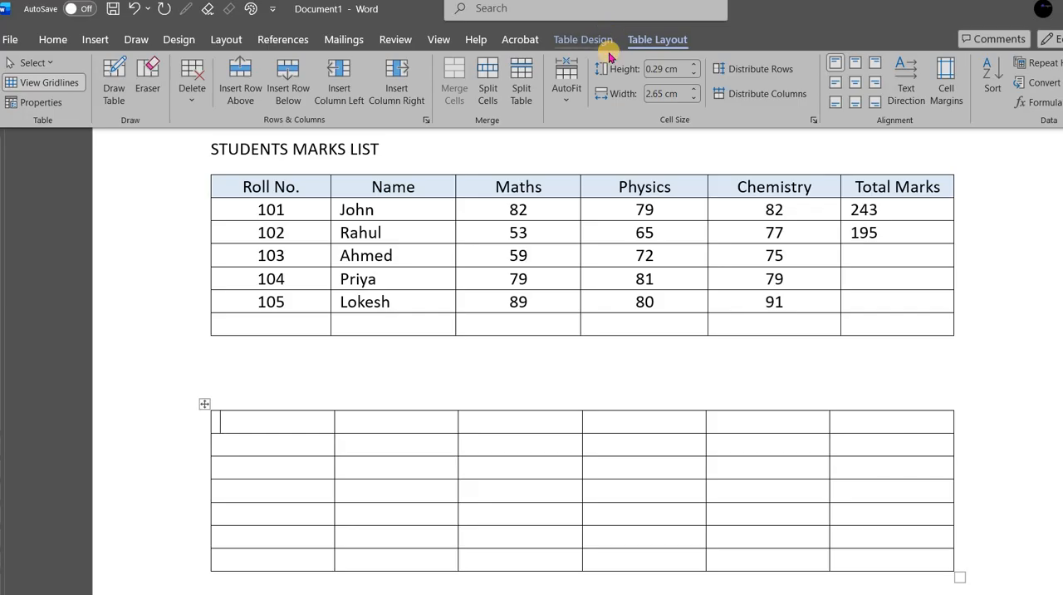
{"action": "left_click", "coordinate": [581, 40]}
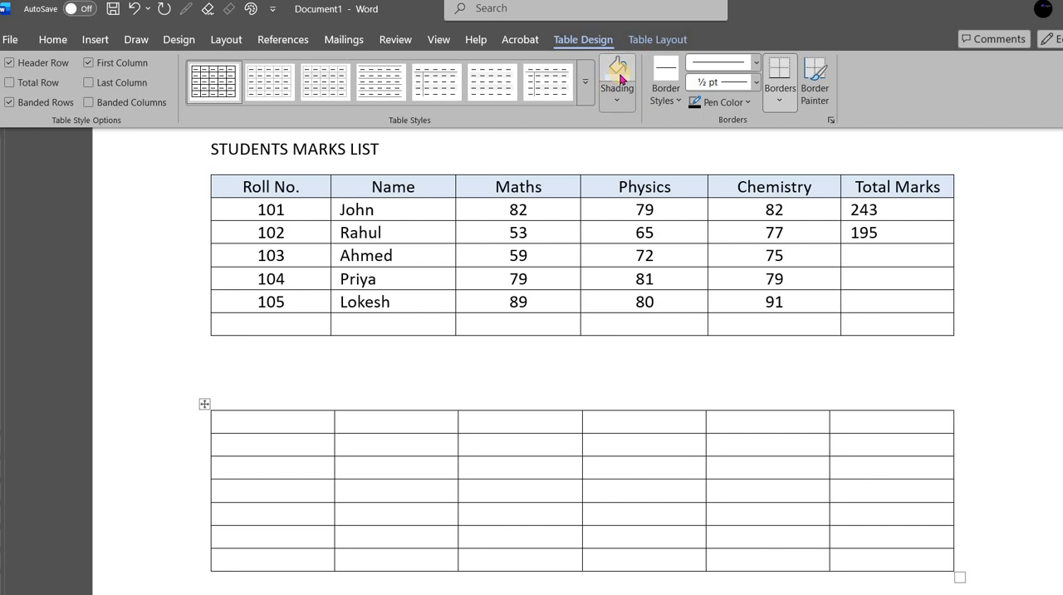
{"action": "left_click", "coordinate": [279, 430]}
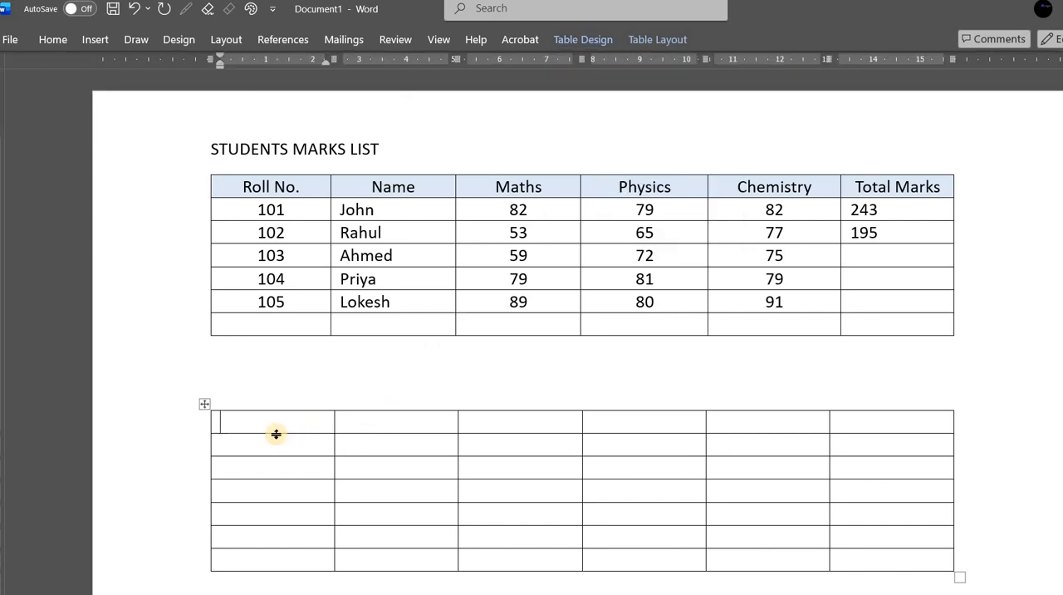
- Shade the whole first row of the new table with the light gold theme colour
{"action": "left_click_drag", "start_coordinate": [280, 418], "coordinate": [889, 410]}
{"action": "left_click", "coordinate": [256, 422]}
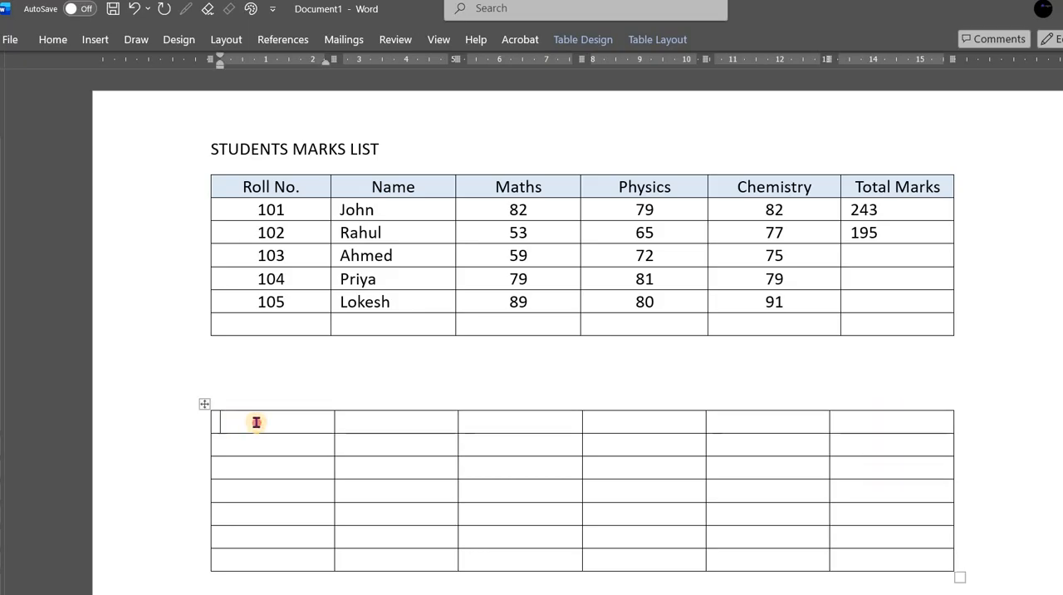
{"action": "left_click_drag", "start_coordinate": [256, 422], "coordinate": [887, 434]}
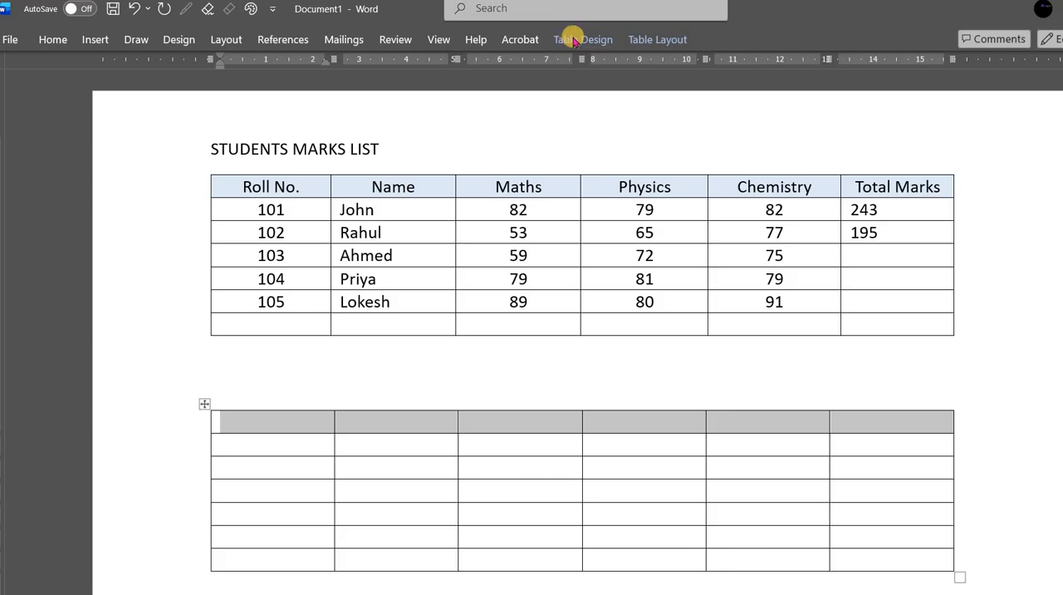
{"action": "left_click", "coordinate": [575, 40]}
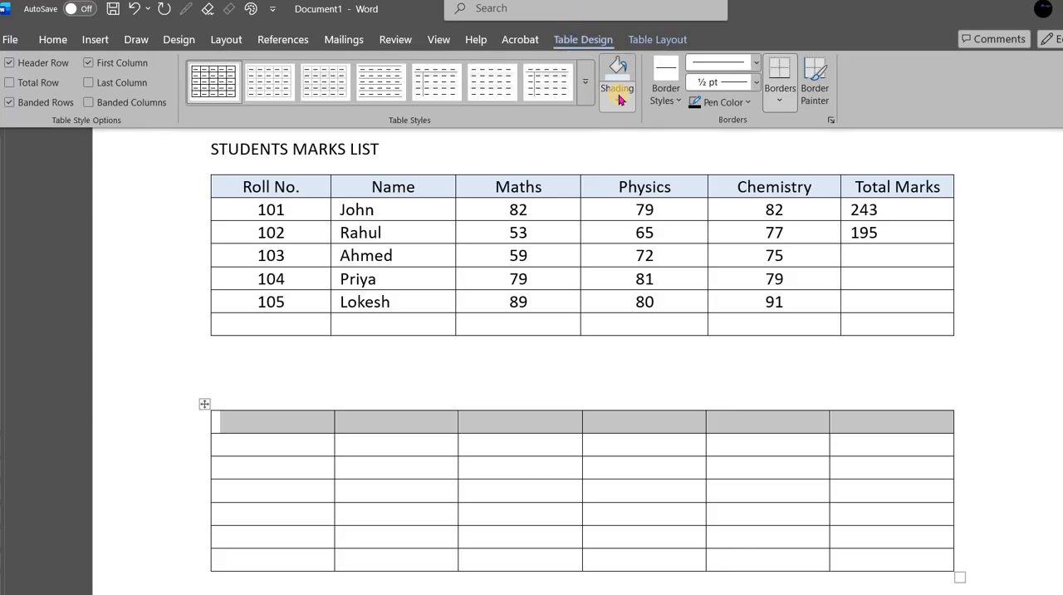
{"action": "left_click", "coordinate": [622, 99]}
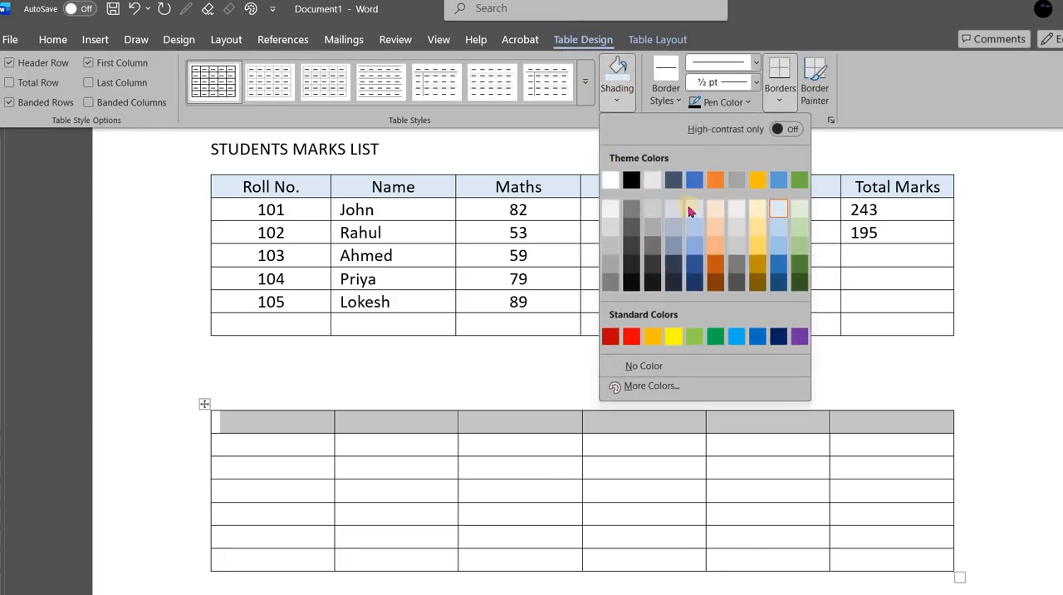
{"action": "left_click", "coordinate": [757, 212]}
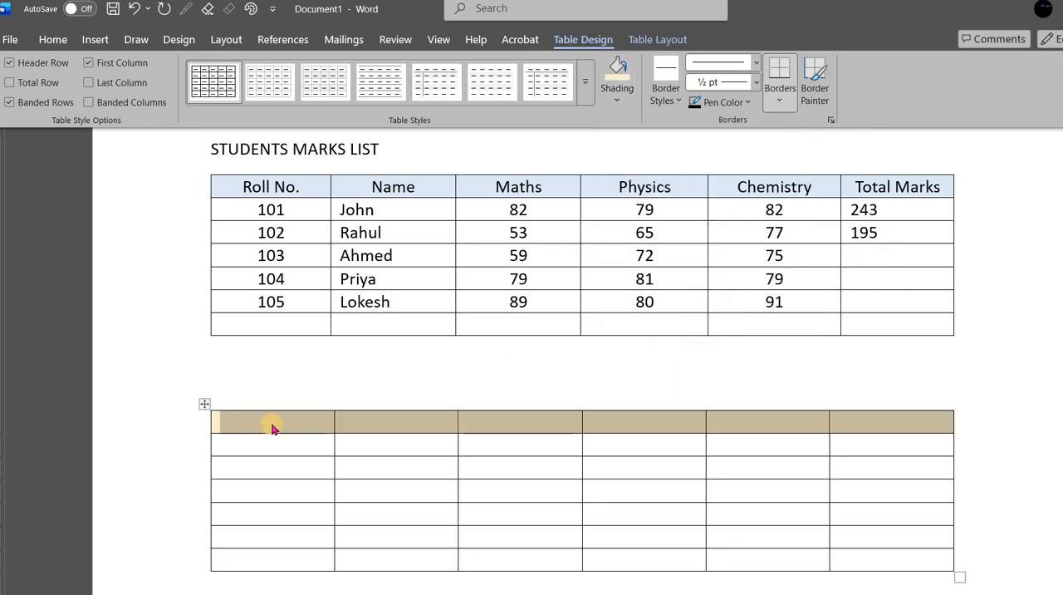
{"action": "key", "text": "ctrl+F1"}
- Fill the new table's header row with Roll No., Name, Maths, Physics, Chemistry and Total Marks
{"action": "left_click", "coordinate": [273, 426]}
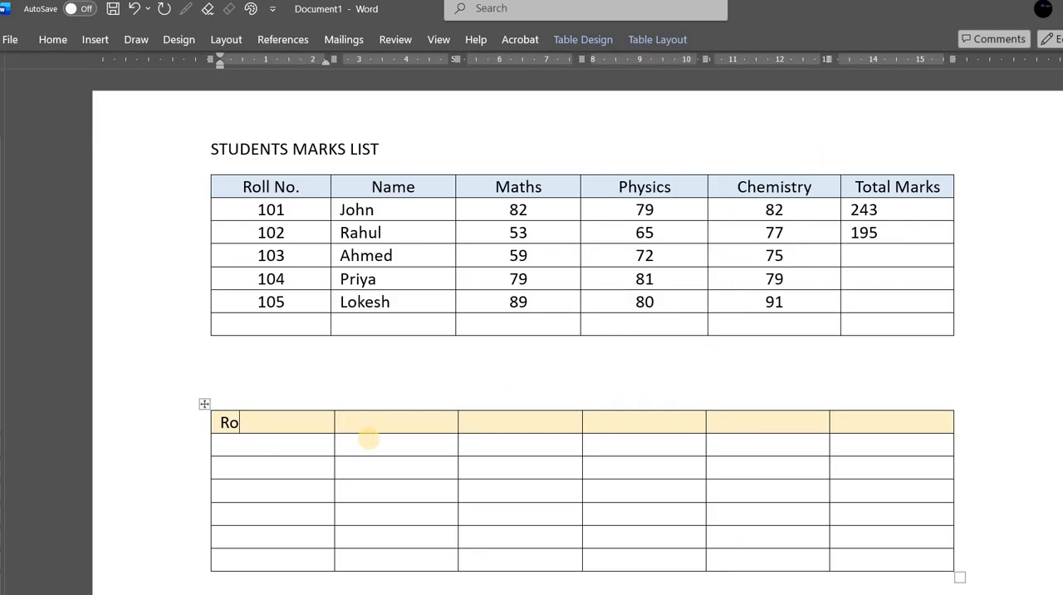
{"action": "key", "text": "Tab"}
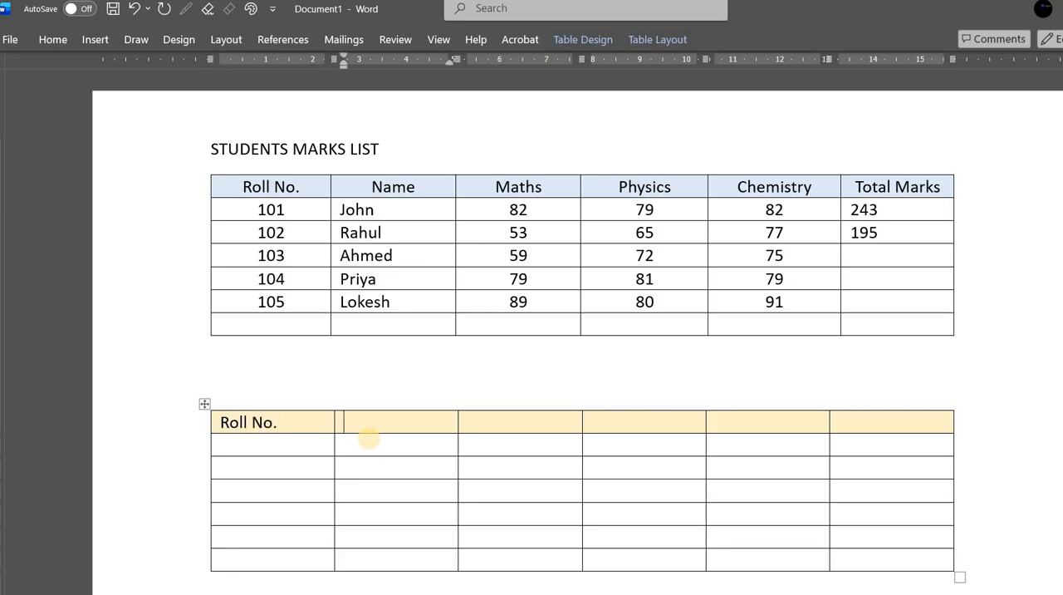
{"action": "type", "text": "Name"}
{"action": "key", "text": "Tab"}
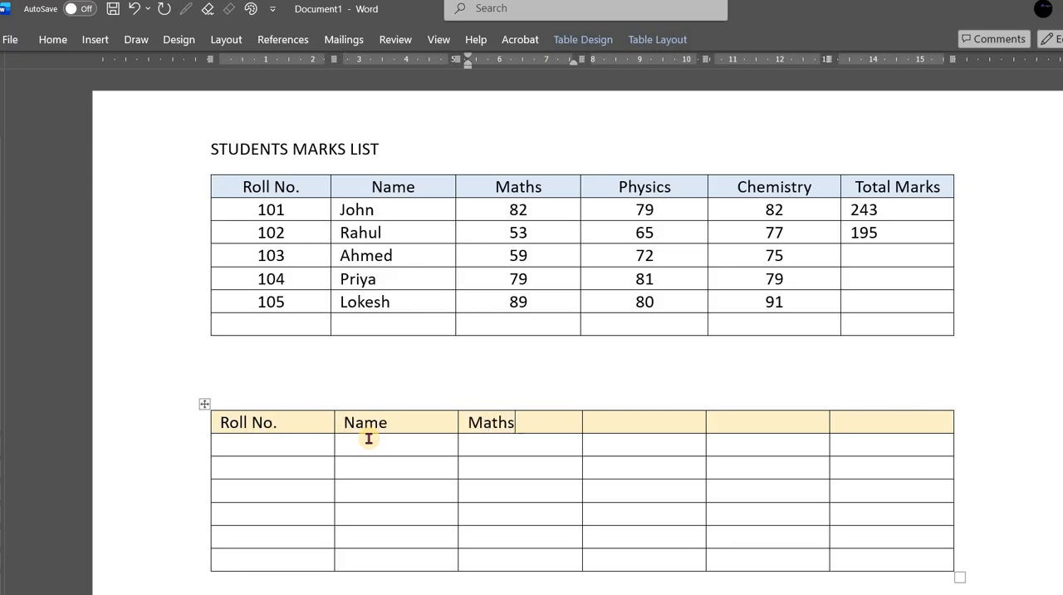
{"action": "key", "text": "Tab"}
{"action": "type", "text": "Physics"}
{"action": "key", "text": "Tab"}
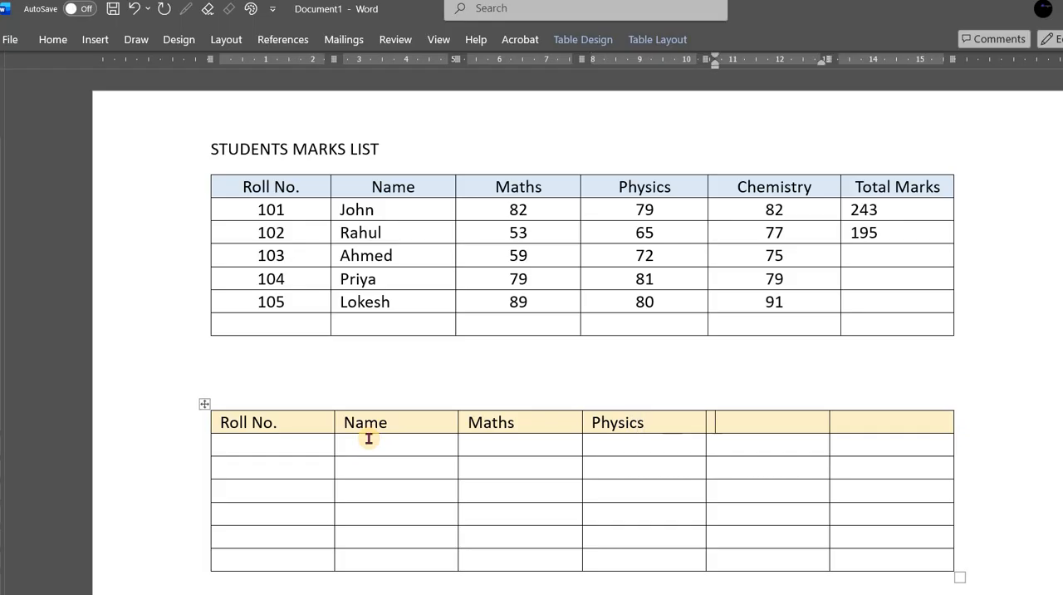
{"action": "type", "text": "Chemistry"}
{"action": "key", "text": "Tab"}
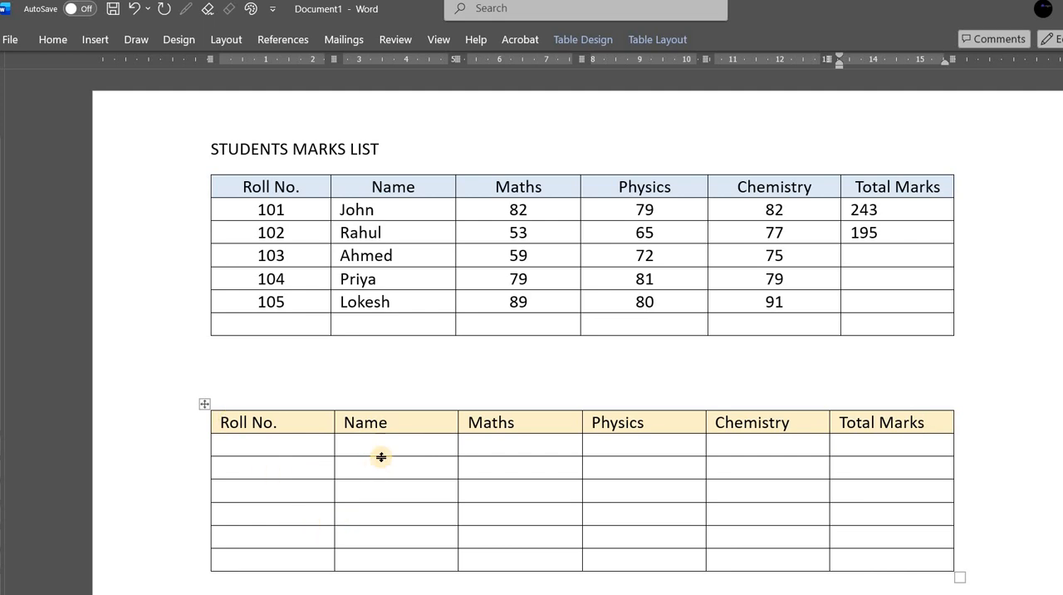
- Copy the five students' roll numbers, names and subject marks from the upper table into the rows below the lower table's header
{"action": "scroll", "coordinate": [408, 441], "scroll_direction": "down", "scroll_amount": 3}
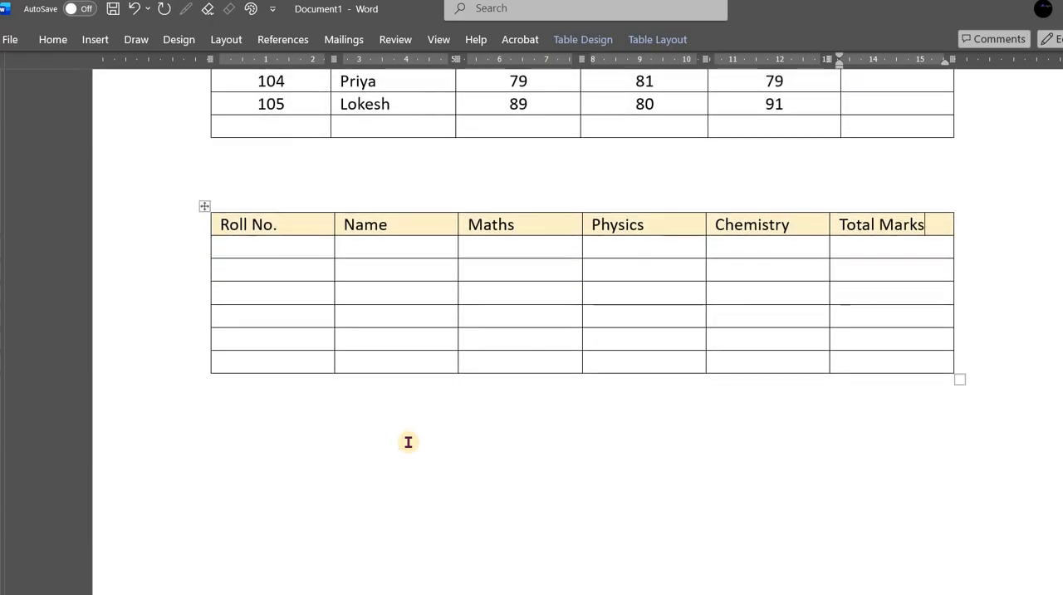
{"action": "scroll", "coordinate": [409, 443], "scroll_direction": "up", "scroll_amount": 3}
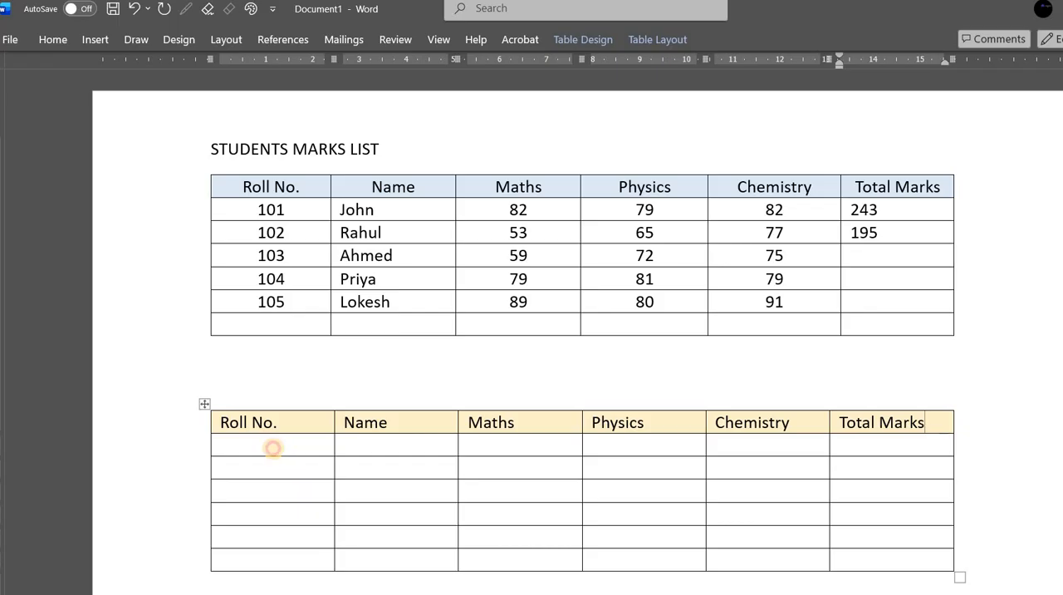
{"action": "left_click", "coordinate": [274, 447]}
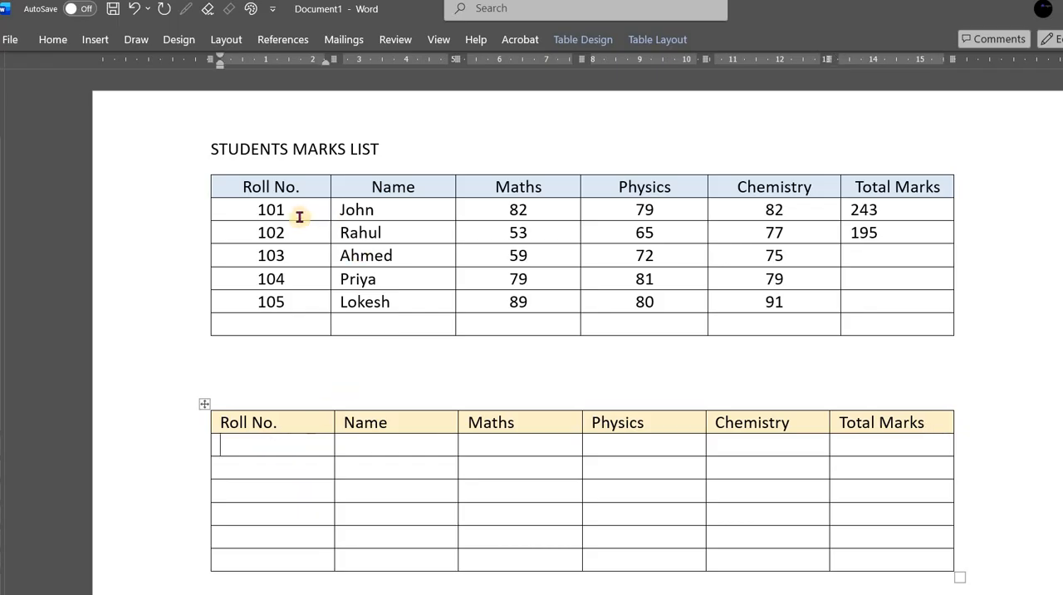
{"action": "left_click_drag", "start_coordinate": [247, 209], "coordinate": [532, 262]}
{"action": "left_click_drag", "start_coordinate": [826, 299], "coordinate": [728, 324]}
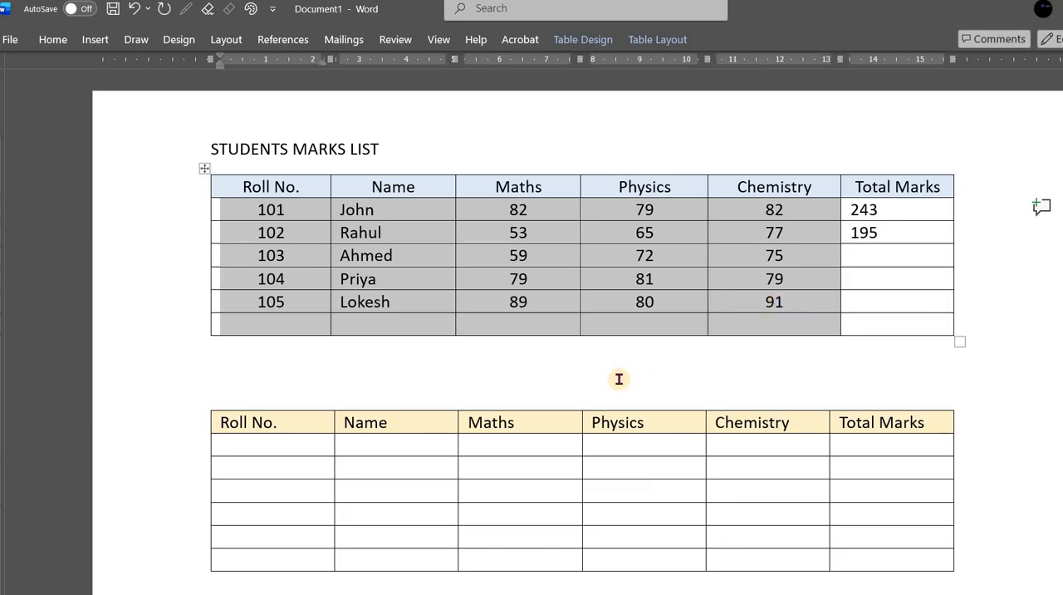
{"action": "left_click", "coordinate": [253, 210]}
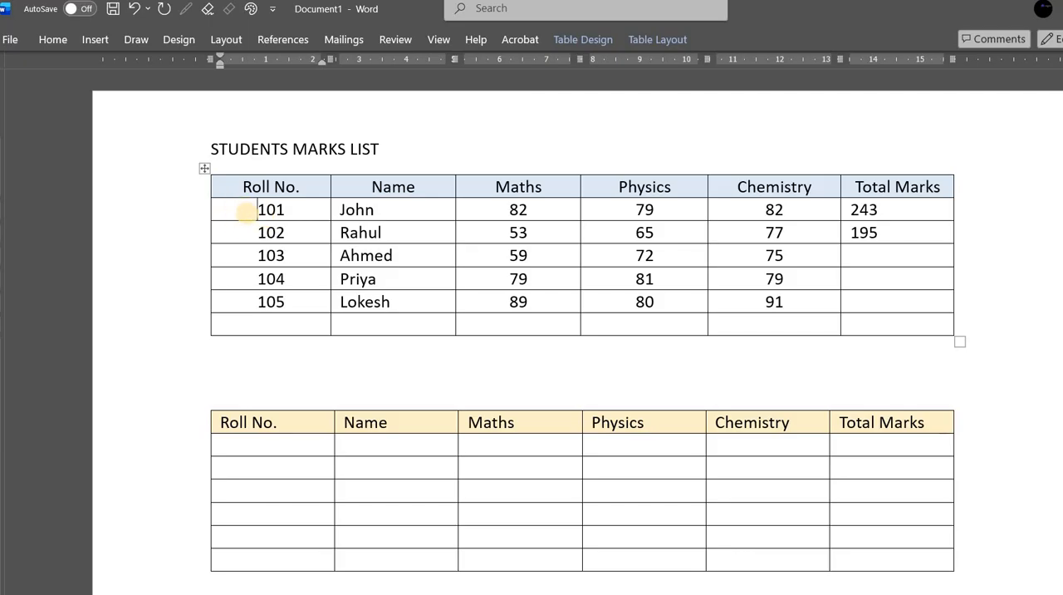
{"action": "left_click_drag", "start_coordinate": [247, 212], "coordinate": [416, 266]}
{"action": "left_click_drag", "start_coordinate": [535, 297], "coordinate": [748, 305]}
{"action": "key", "text": "ctrl+c"}
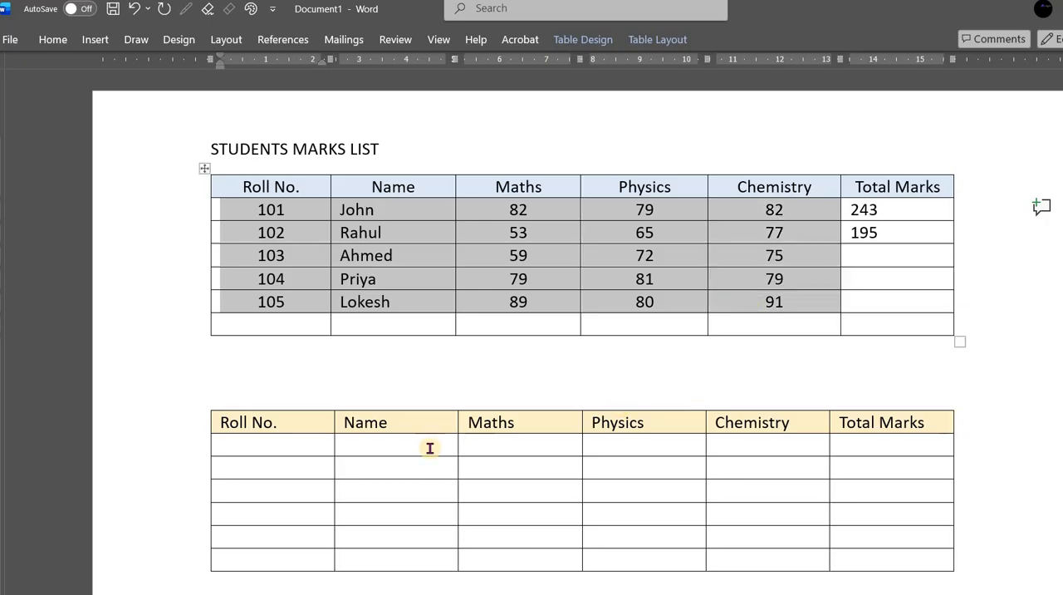
{"action": "left_click", "coordinate": [264, 450]}
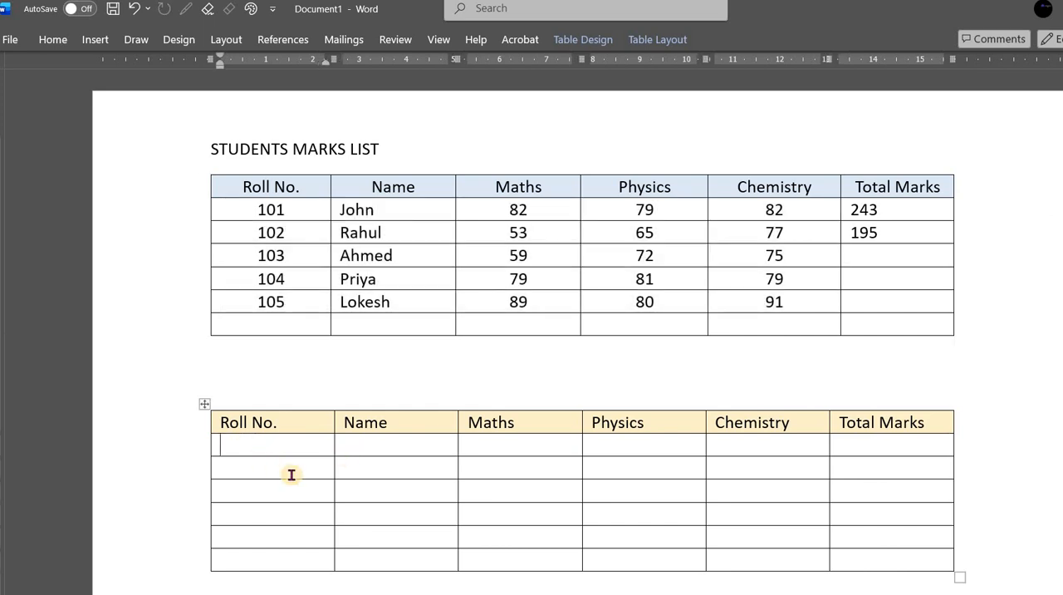
{"action": "key", "text": "ctrl+v"}
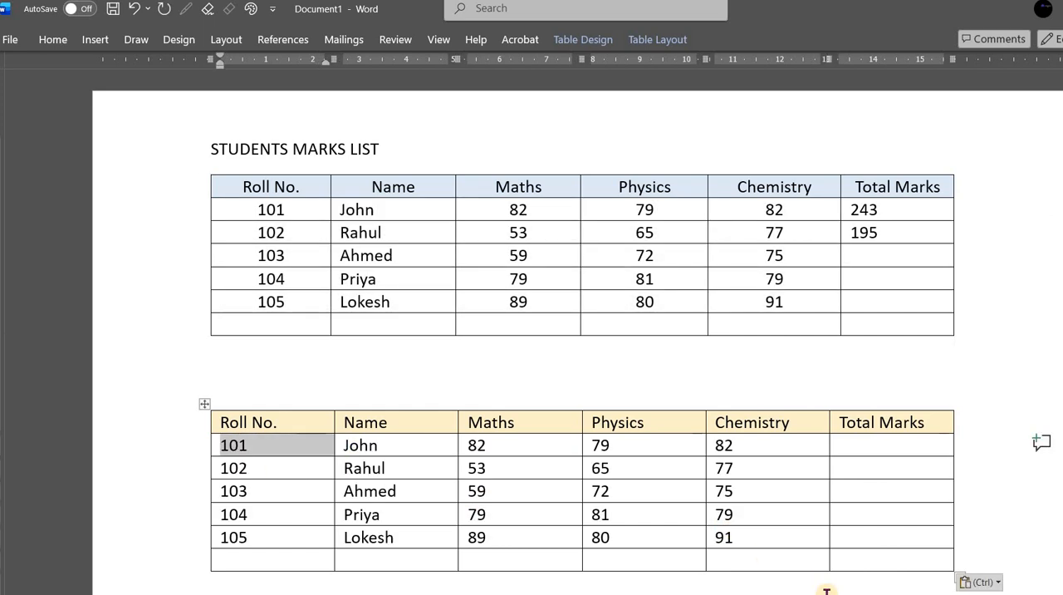
{"action": "left_click", "coordinate": [810, 541]}
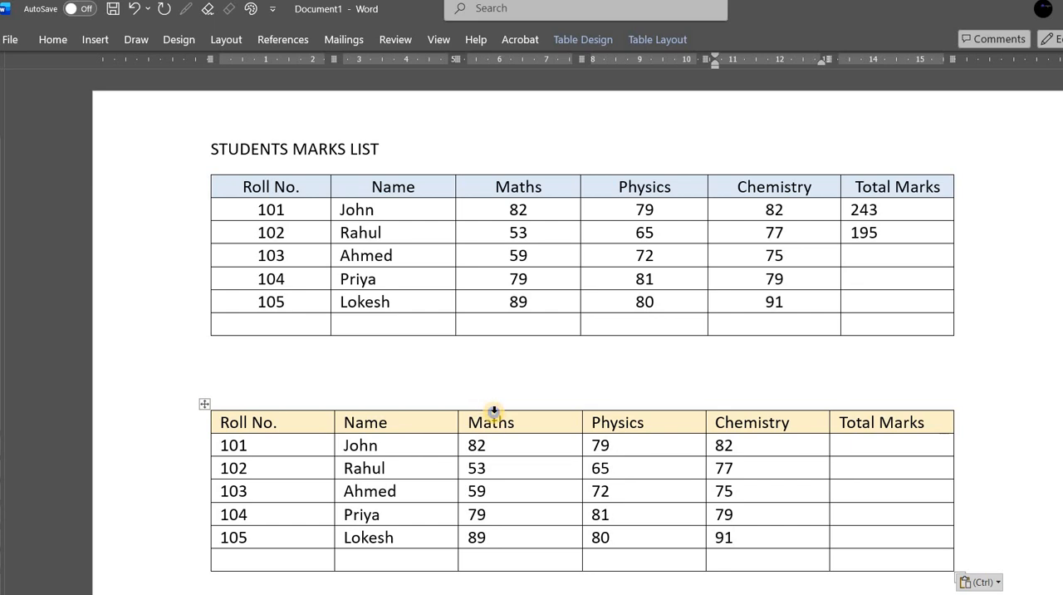
- Insert a column to the left of Maths in the lower table and title it English
{"action": "right_click", "coordinate": [494, 412]}
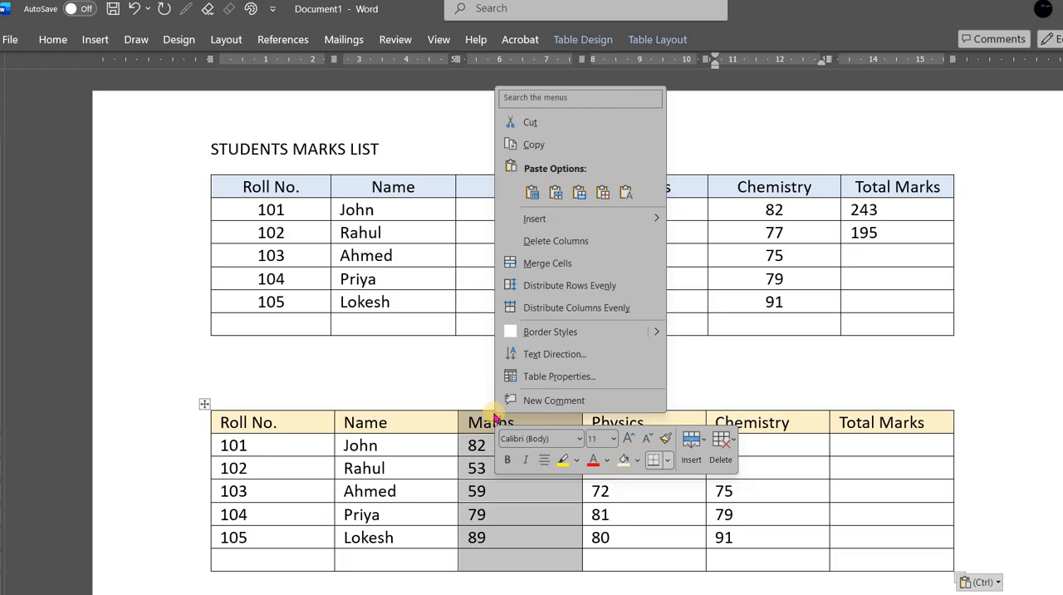
{"action": "mouse_move", "coordinate": [613, 219]}
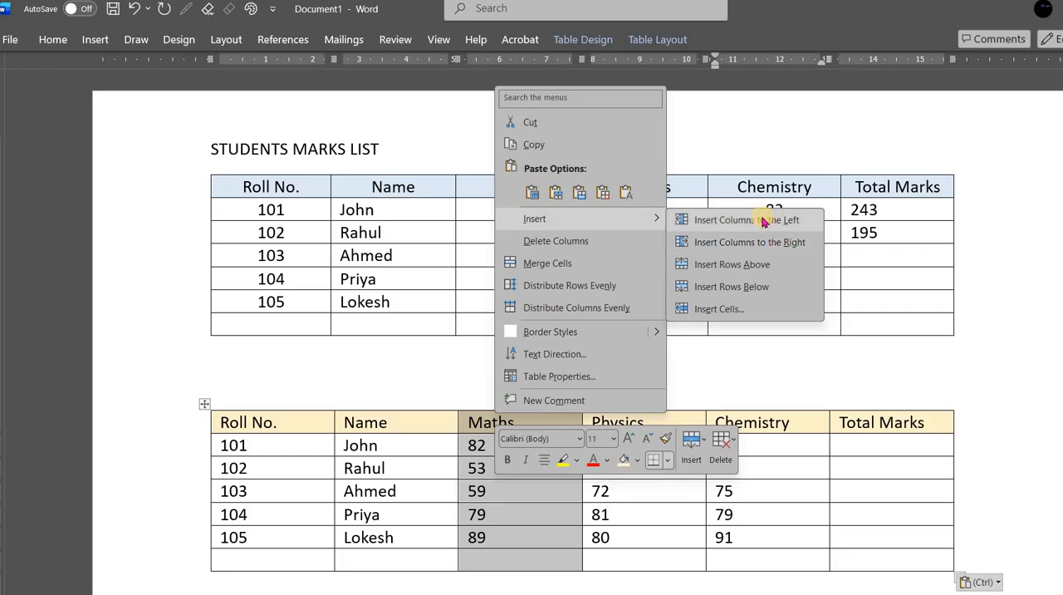
{"action": "left_click", "coordinate": [763, 221]}
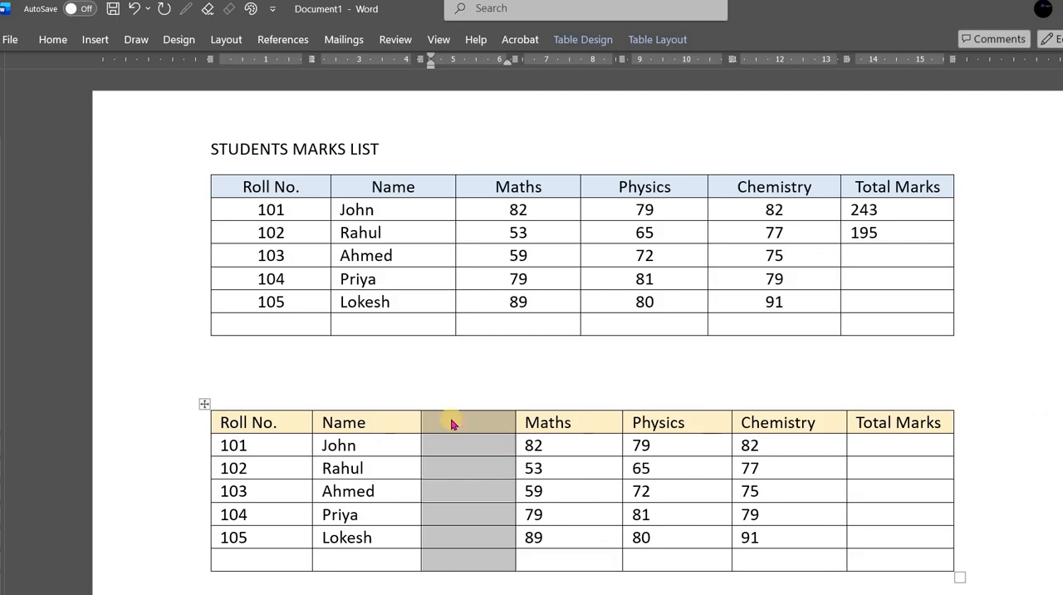
{"action": "left_click", "coordinate": [526, 538]}
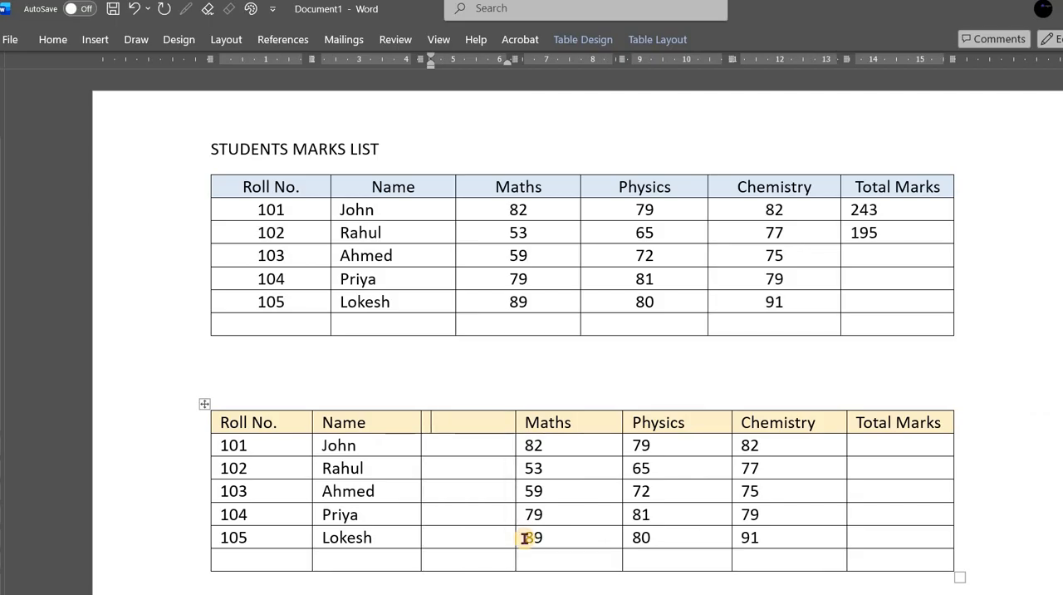
{"action": "type", "text": "English"}
{"action": "left_click", "coordinate": [600, 470]}
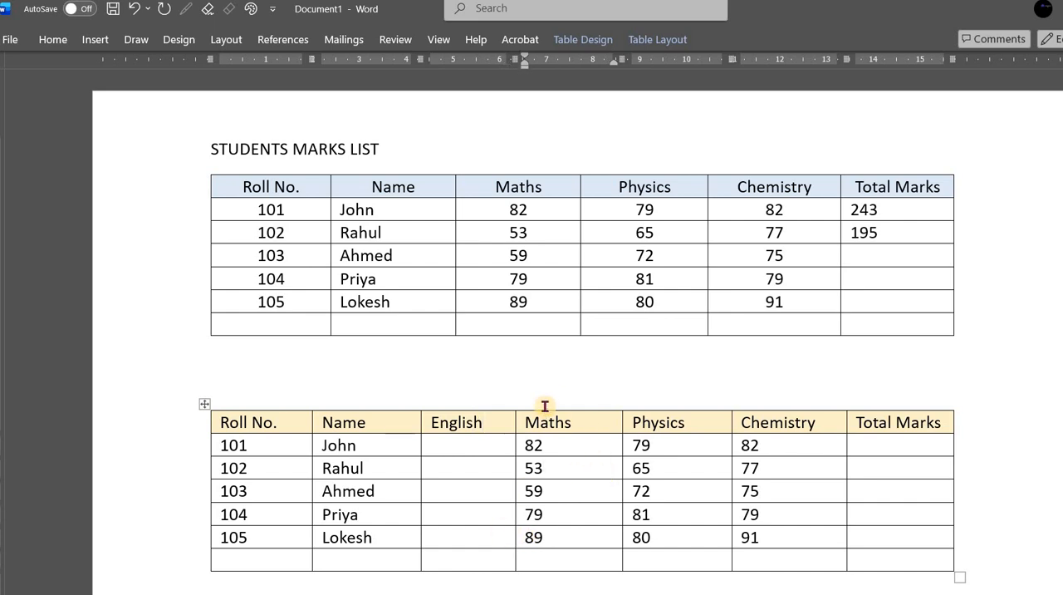
- Insert a column to the right of English in the lower table and title it Hindi
{"action": "left_click", "coordinate": [481, 410]}
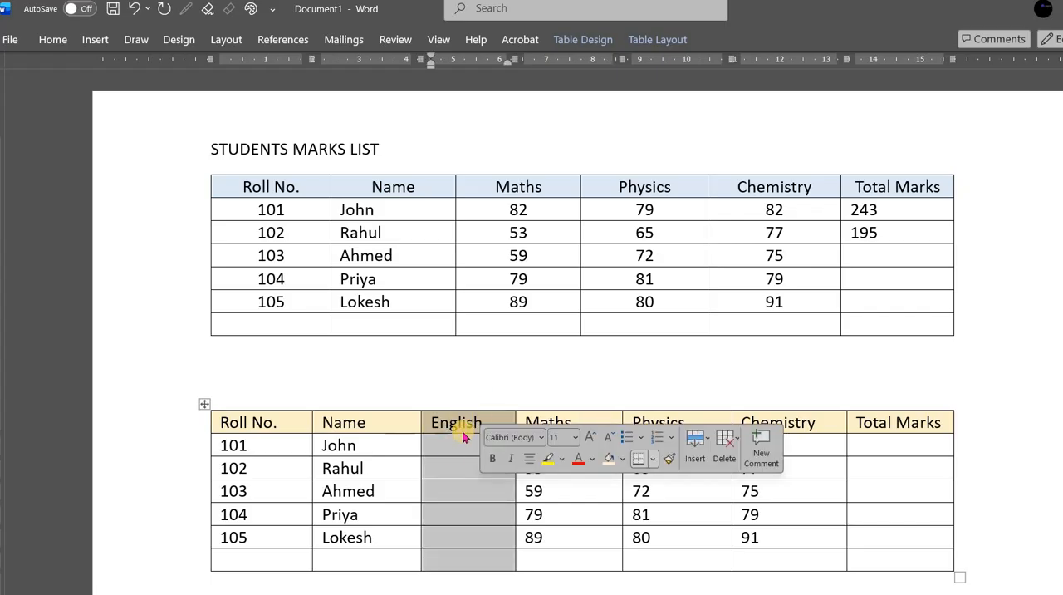
{"action": "left_click", "coordinate": [463, 431]}
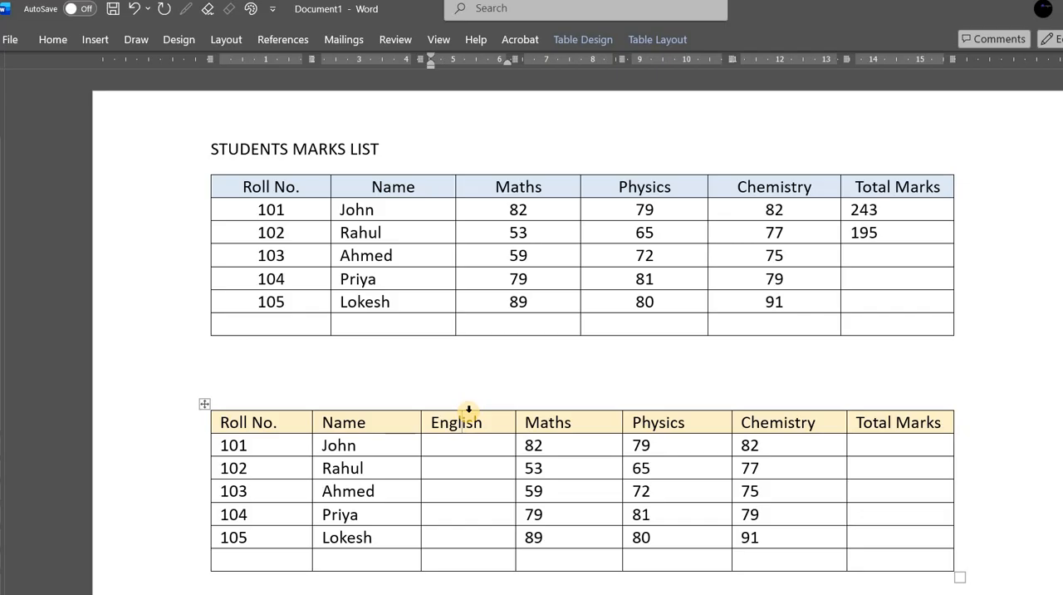
{"action": "left_click", "coordinate": [468, 409]}
{"action": "right_click", "coordinate": [469, 409]}
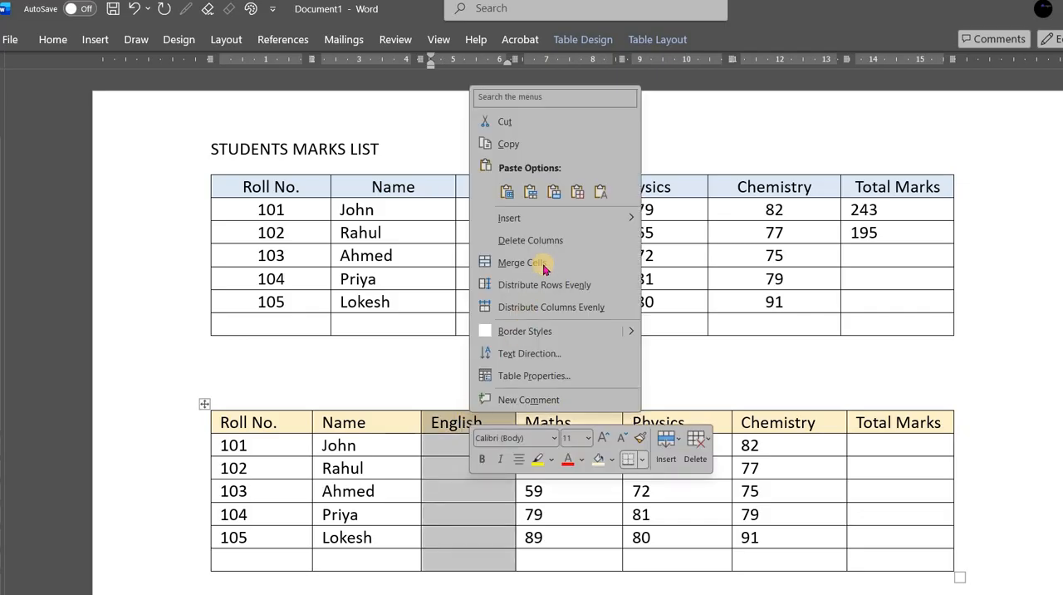
{"action": "mouse_move", "coordinate": [575, 226]}
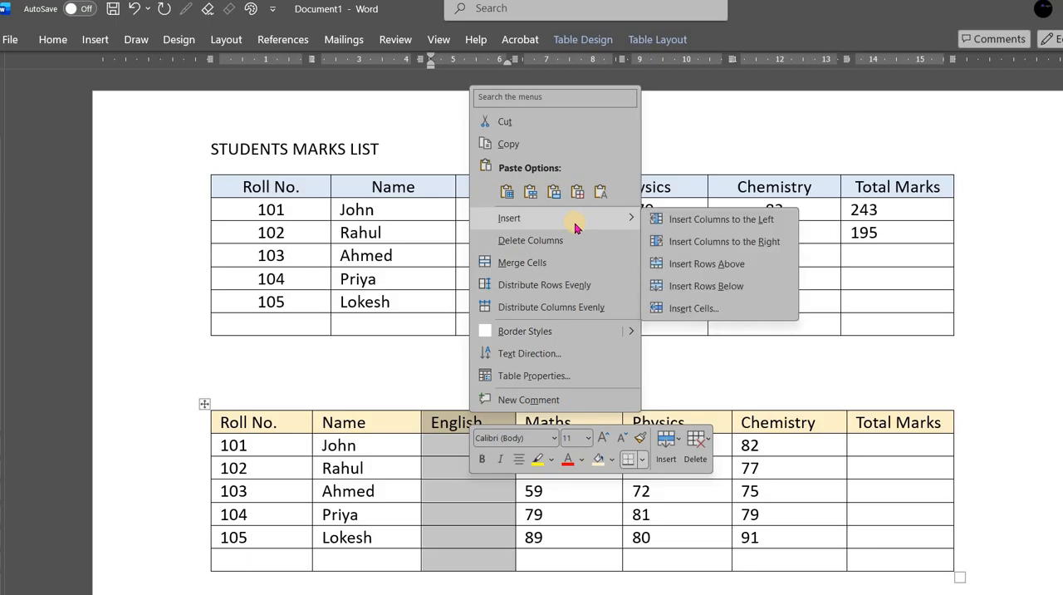
{"action": "left_click", "coordinate": [745, 241]}
{"action": "left_click", "coordinate": [490, 422]}
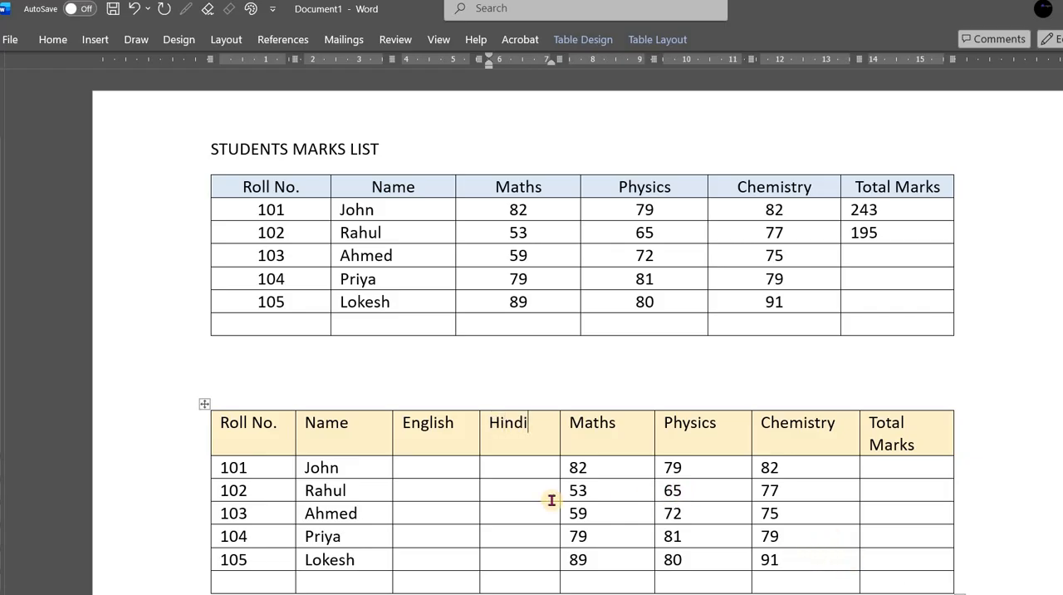
- Enter the five students' English marks 76, 80, 55, 65, 77 and Hindi marks 77, 65, 78, 56, 91 in row order
{"action": "left_click", "coordinate": [476, 499]}
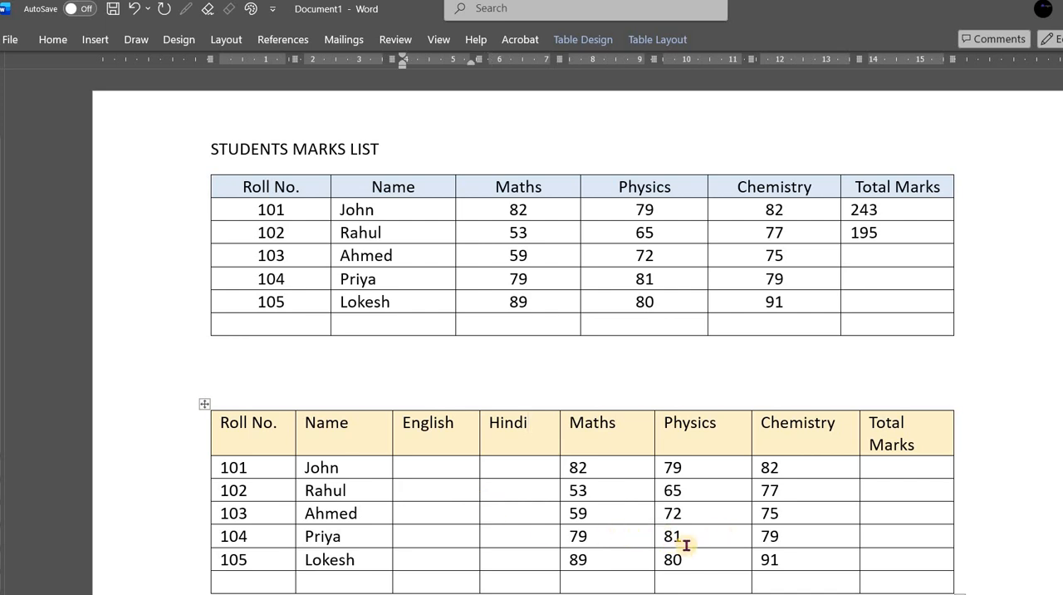
{"action": "scroll", "coordinate": [687, 476], "scroll_direction": "down", "scroll_amount": 5}
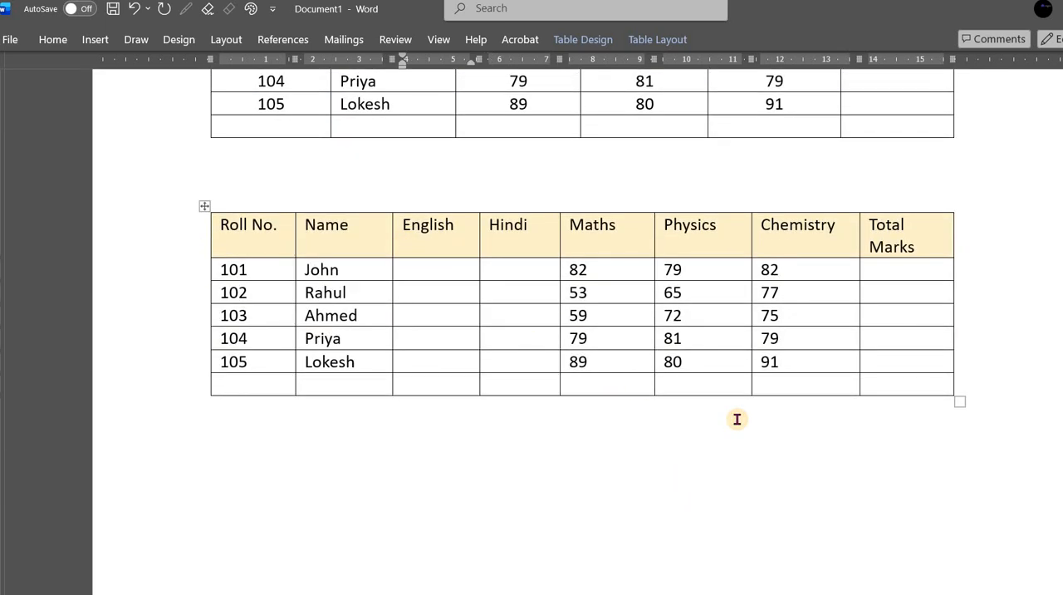
{"action": "key", "text": "Up"}
{"action": "type", "text": "76"}
{"action": "key", "text": "Tab"}
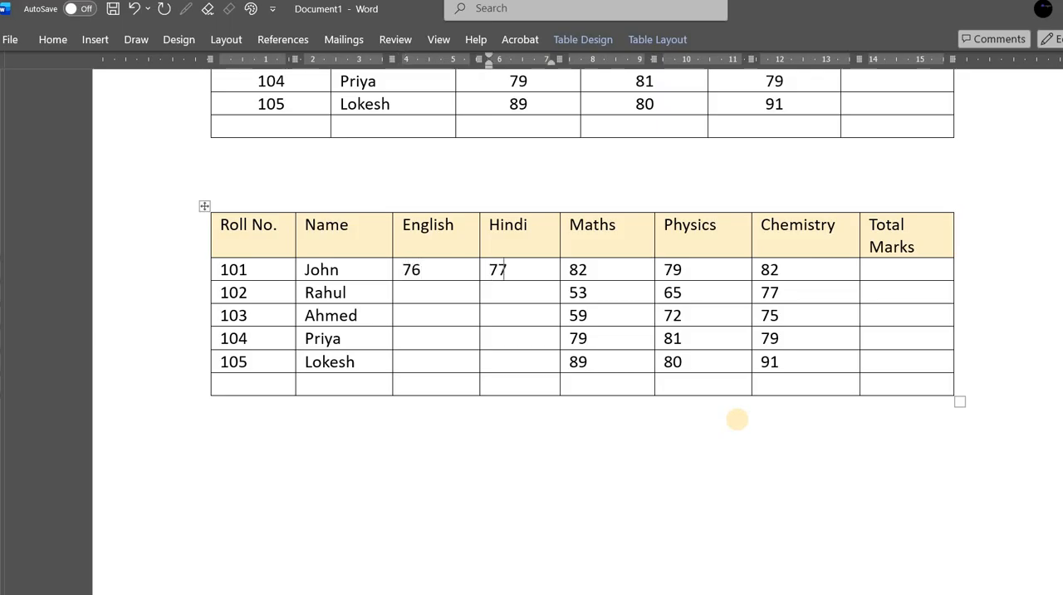
{"action": "type", "text": "77"}
{"action": "key", "text": "Down"}
{"action": "key", "text": "Left"}
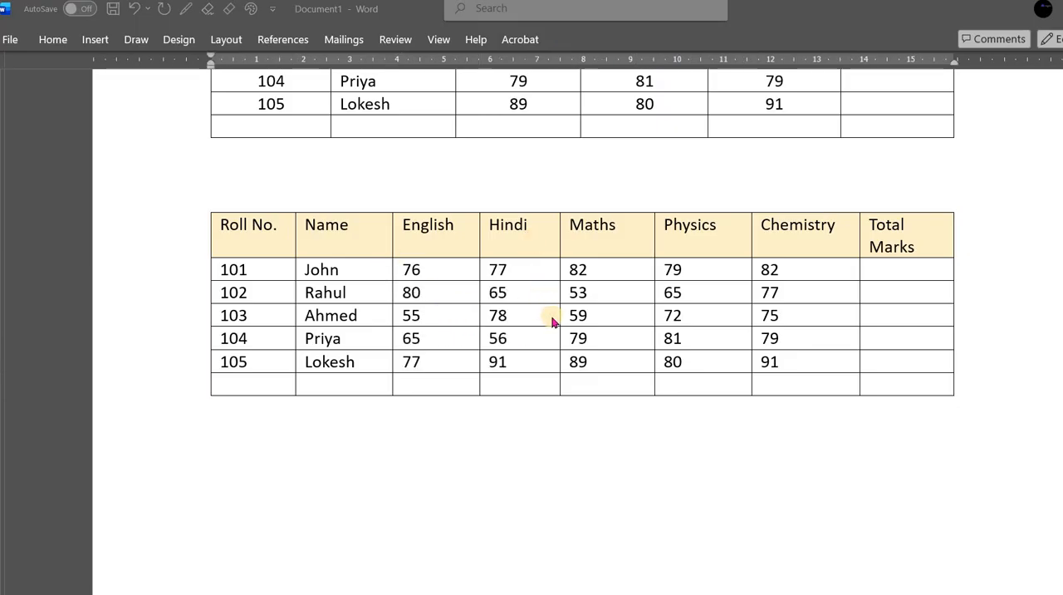
- Widen the lower table's Total Marks column slightly so its title fits on one line
{"action": "left_click", "coordinate": [224, 225]}
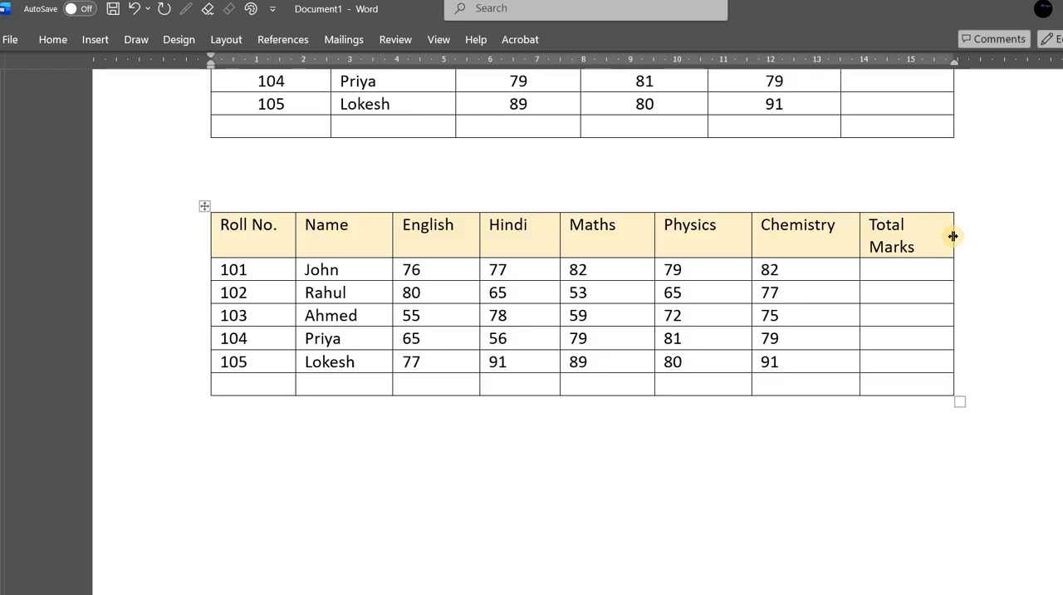
{"action": "left_click_drag", "start_coordinate": [953, 236], "coordinate": [970, 233]}
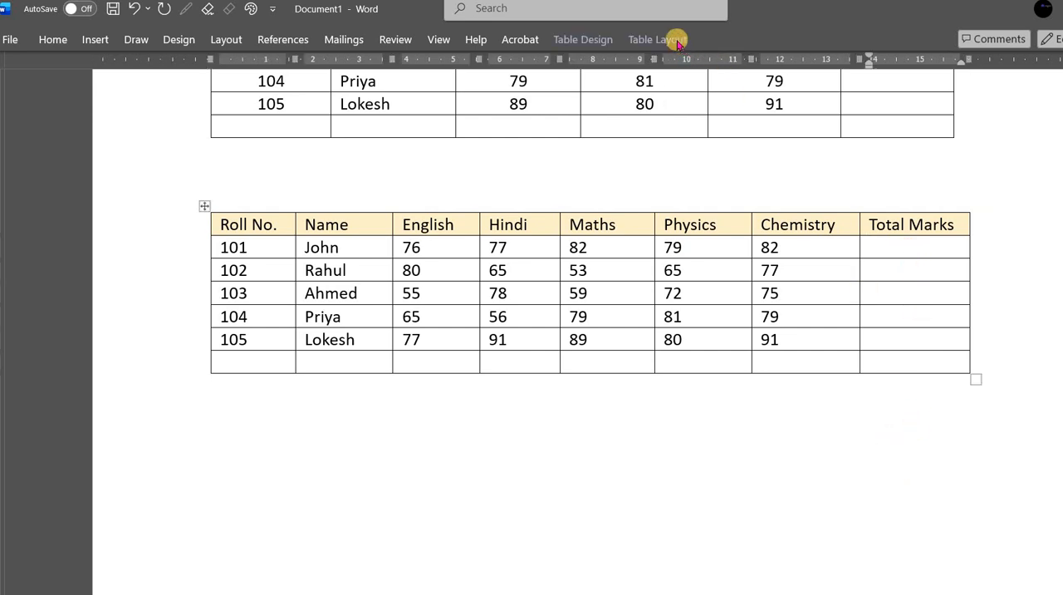
- Insert the formula =SUM(LEFT) in the first student's Total Marks cell of the lower table
{"action": "left_click", "coordinate": [656, 38]}
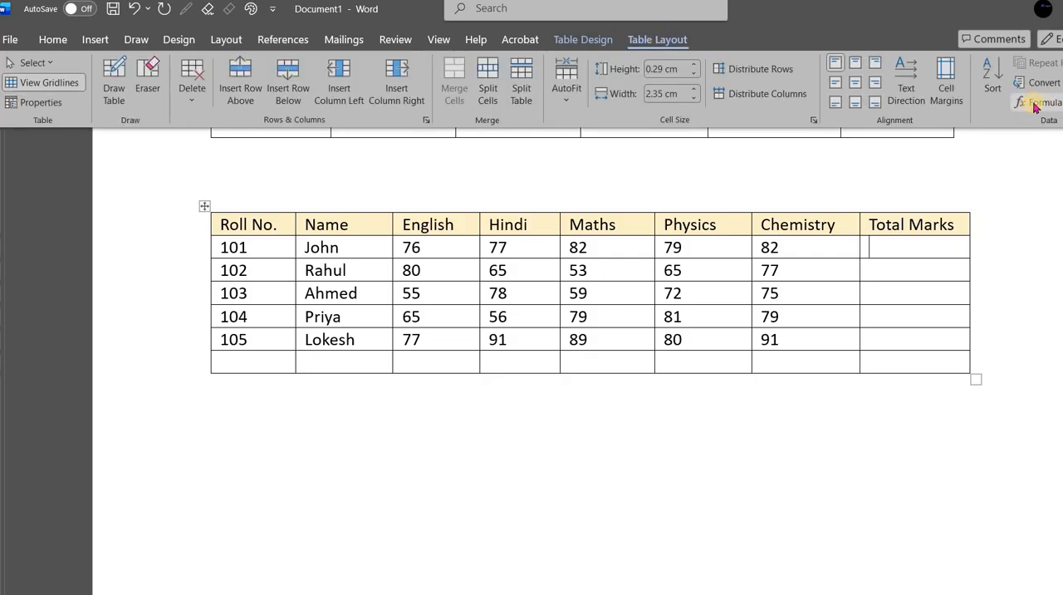
{"action": "left_click", "coordinate": [892, 246]}
{"action": "left_click", "coordinate": [315, 182]}
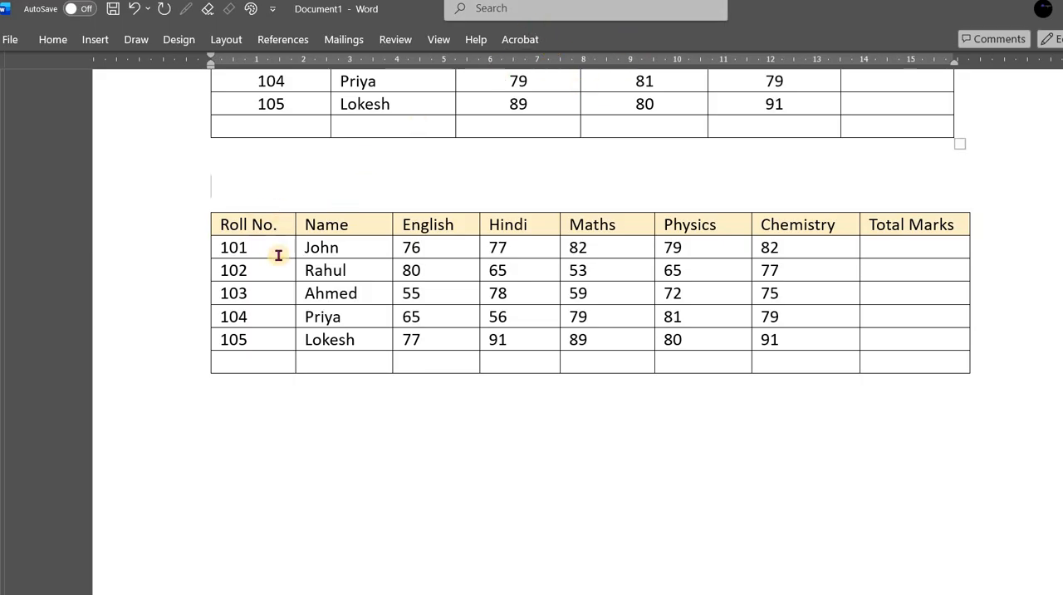
{"action": "left_click", "coordinate": [890, 246]}
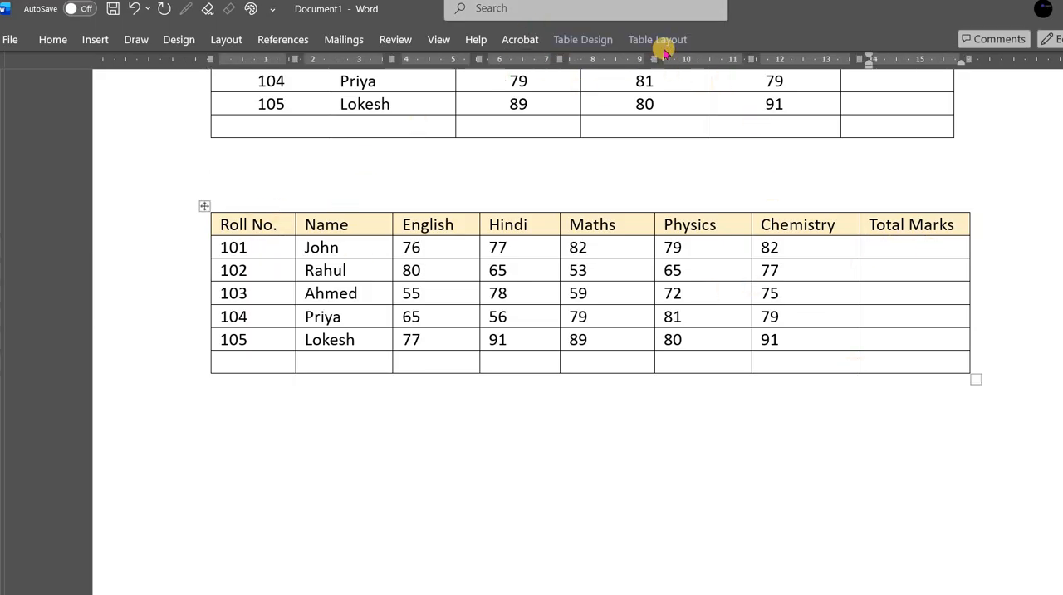
{"action": "left_click", "coordinate": [663, 44]}
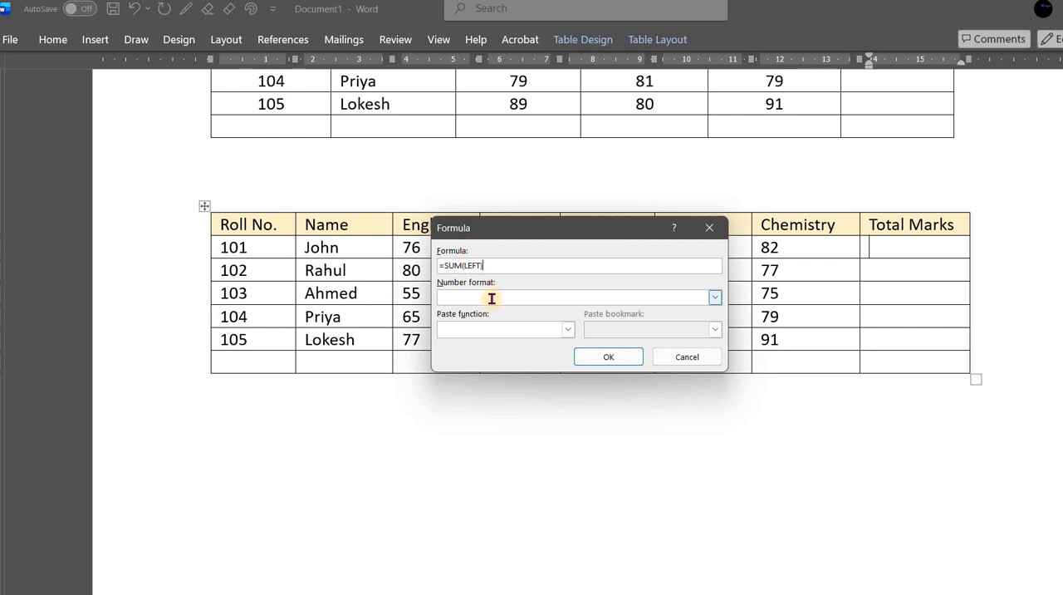
{"action": "left_click", "coordinate": [611, 358]}
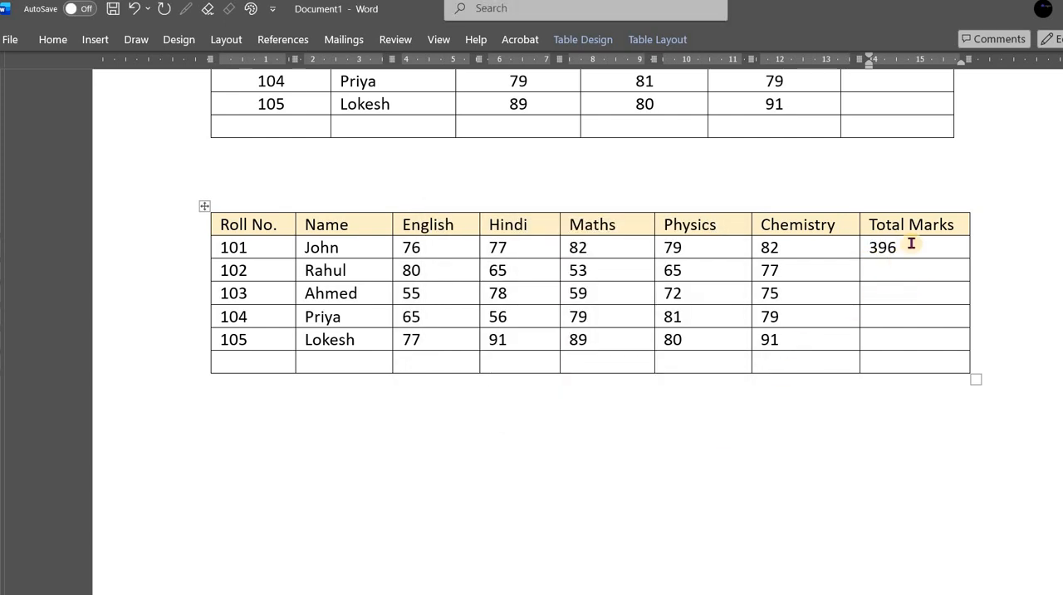
- Set the font colour of the five students' Total Marks cells to red
{"action": "left_click_drag", "start_coordinate": [895, 248], "coordinate": [897, 343]}
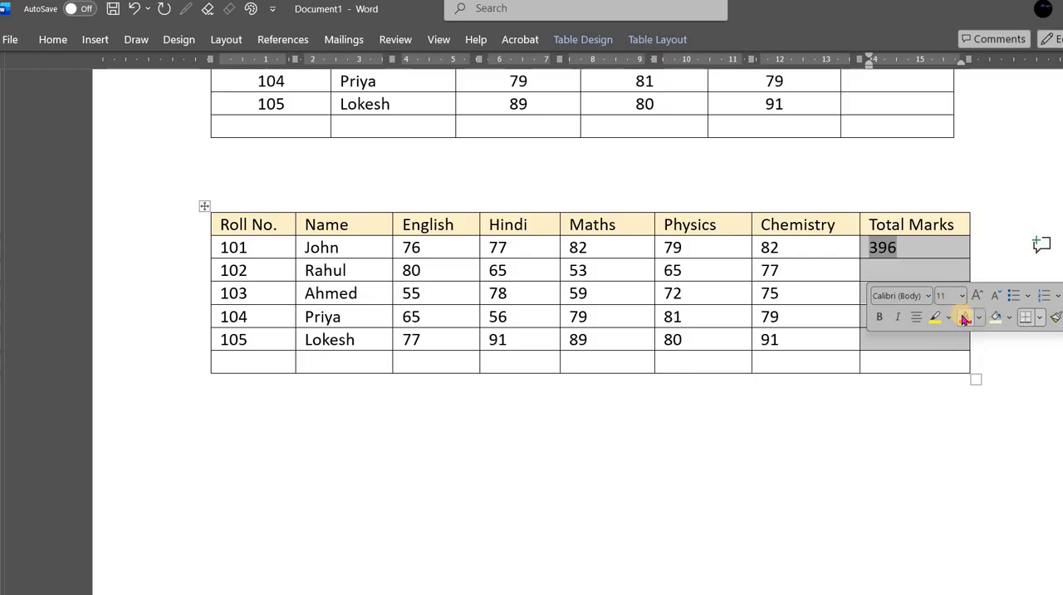
{"action": "left_click", "coordinate": [964, 318]}
{"action": "left_click", "coordinate": [898, 270]}
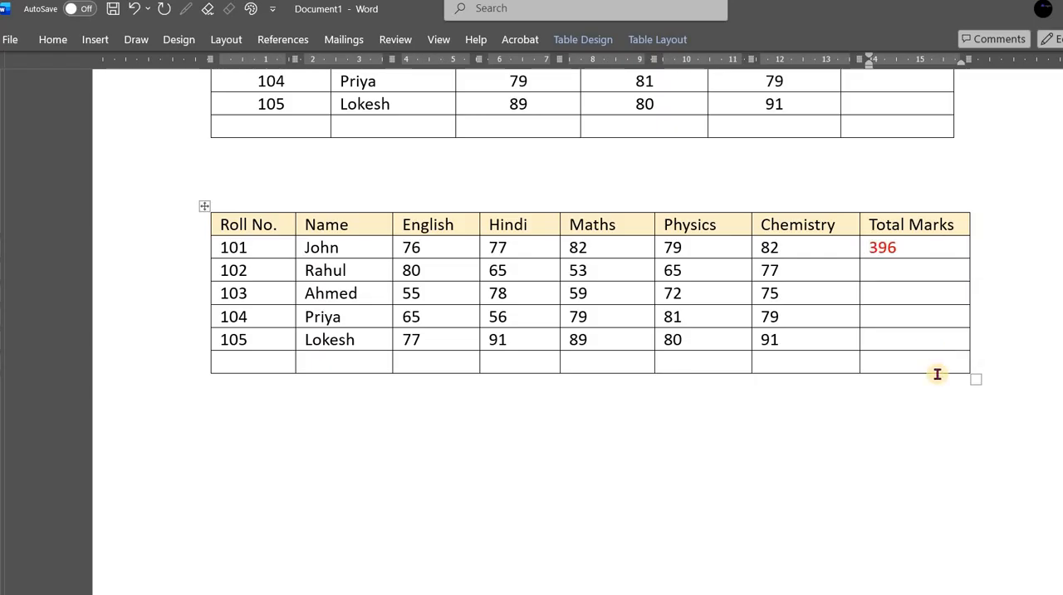
- Insert the formula =SUM(left) in the second student's Total Marks cell of the lower table
{"action": "left_click", "coordinate": [909, 247]}
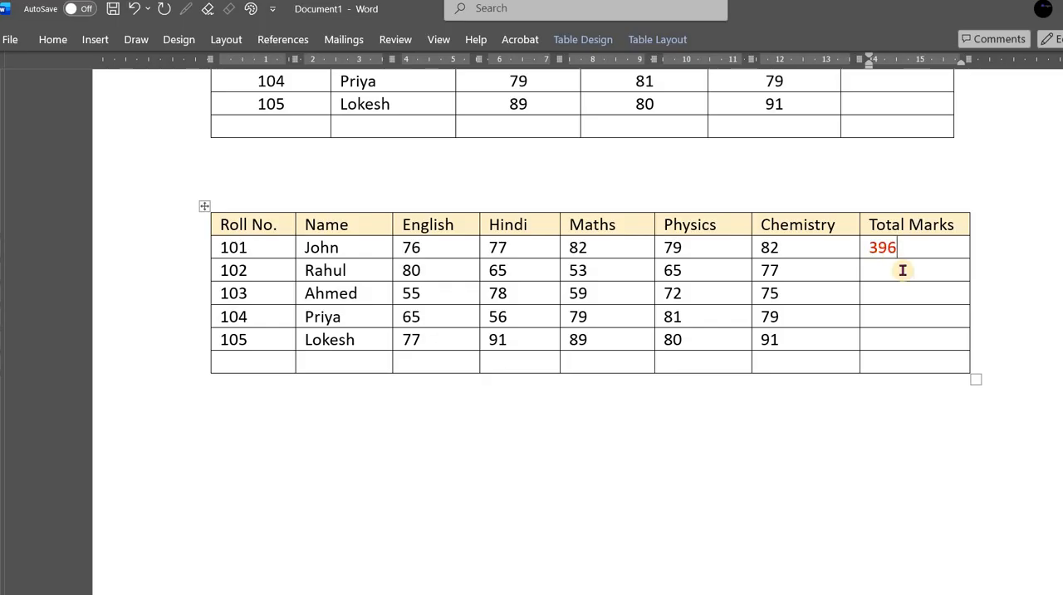
{"action": "left_click", "coordinate": [661, 39]}
{"action": "left_click", "coordinate": [1039, 105]}
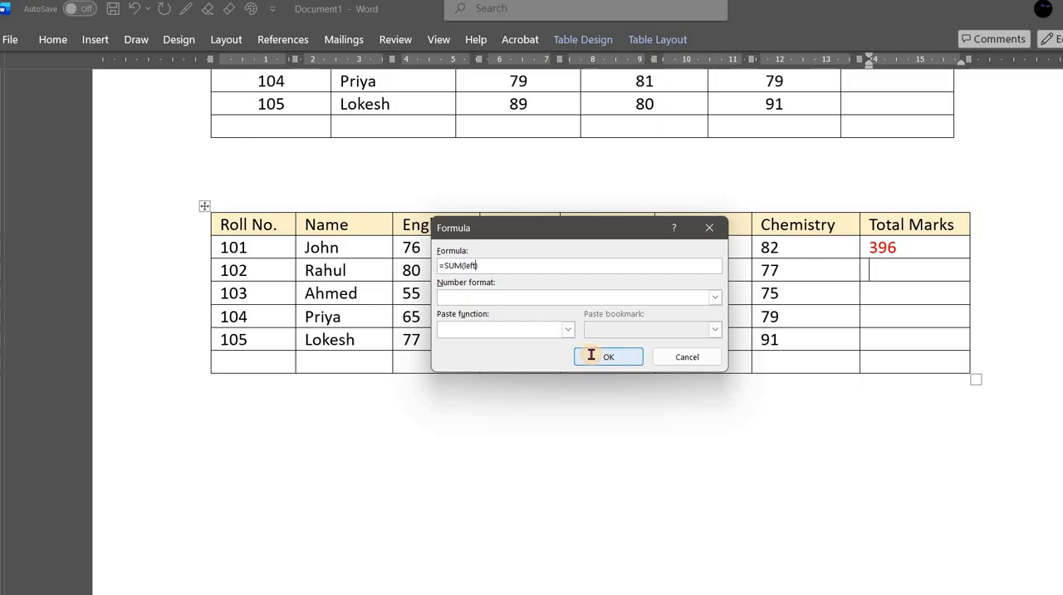
{"action": "left_click", "coordinate": [592, 354]}
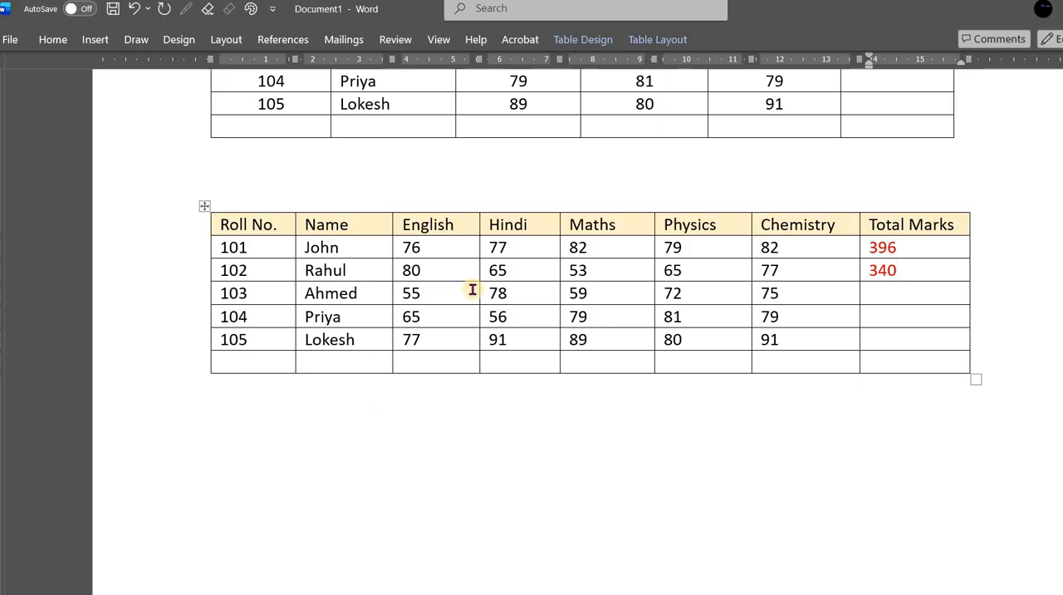
- Format the five students' English to Chemistry marks in the lower table in blue, bold and centred
{"action": "left_click_drag", "start_coordinate": [418, 246], "coordinate": [750, 352]}
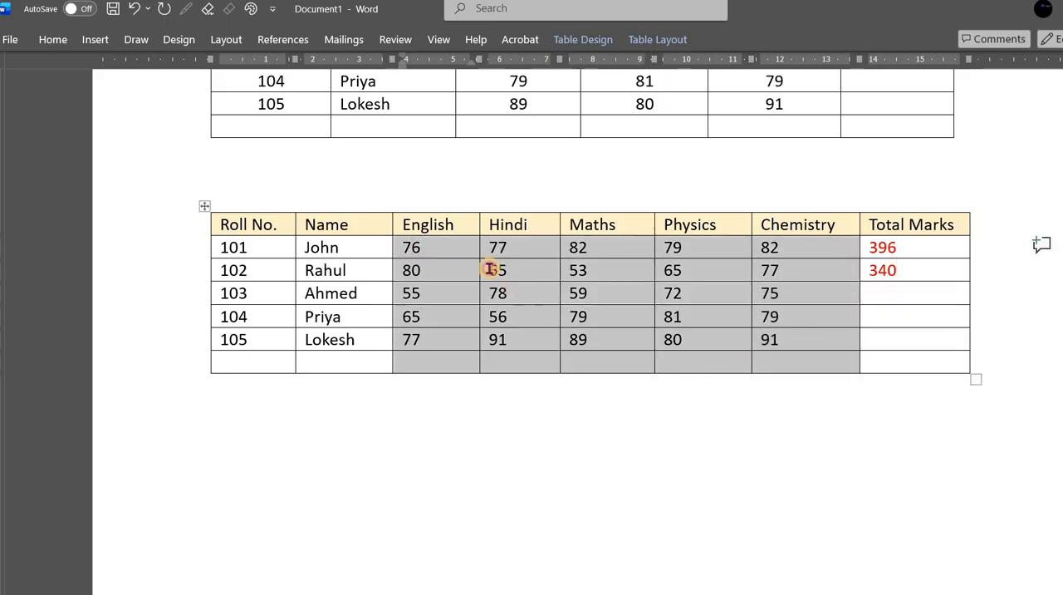
{"action": "left_click", "coordinate": [491, 270]}
{"action": "left_click_drag", "start_coordinate": [419, 247], "coordinate": [768, 341]}
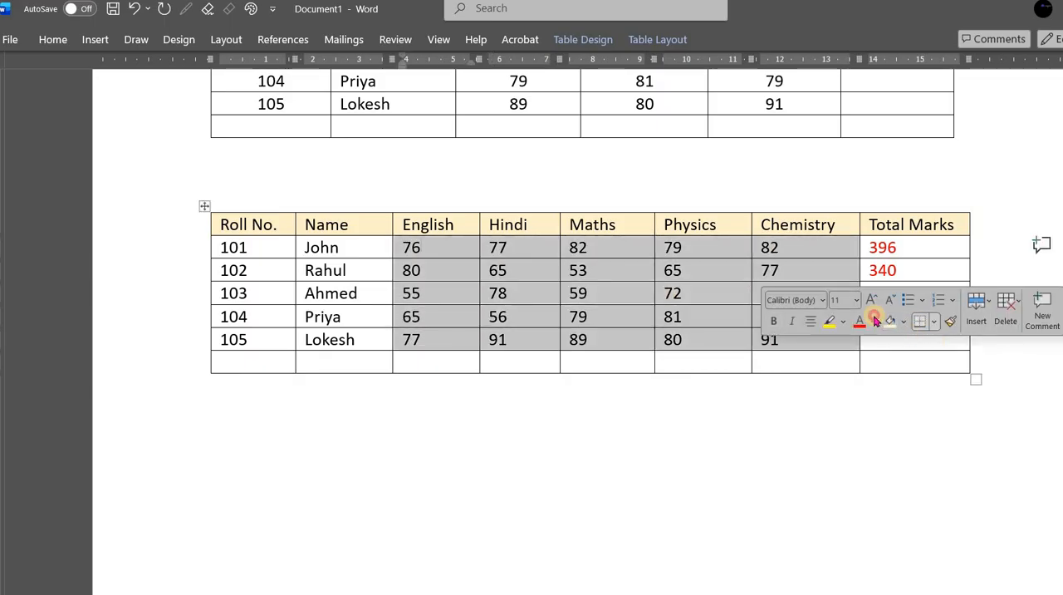
{"action": "left_click", "coordinate": [875, 326]}
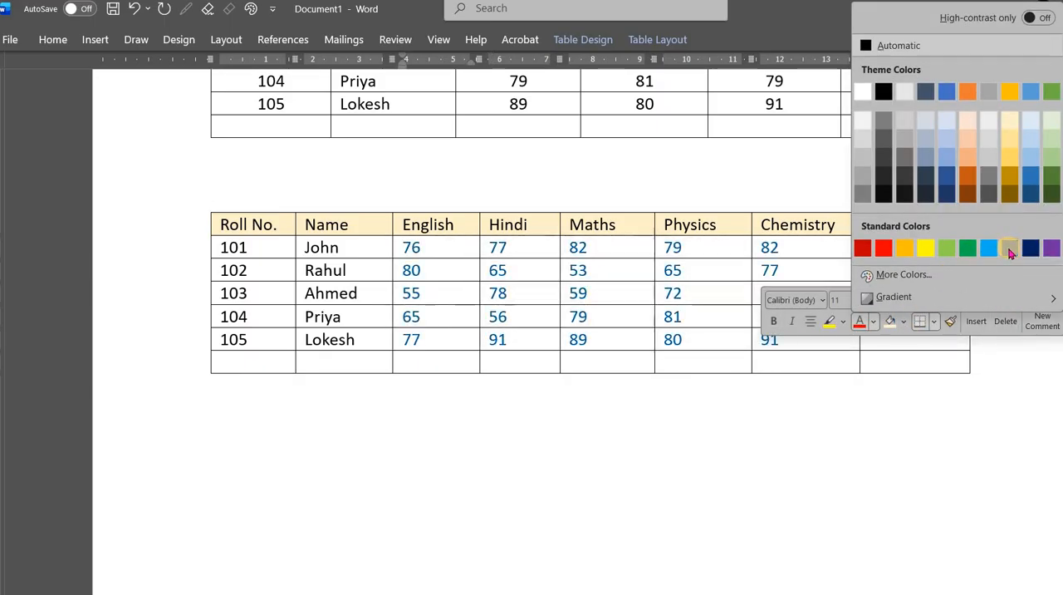
{"action": "left_click", "coordinate": [1011, 249]}
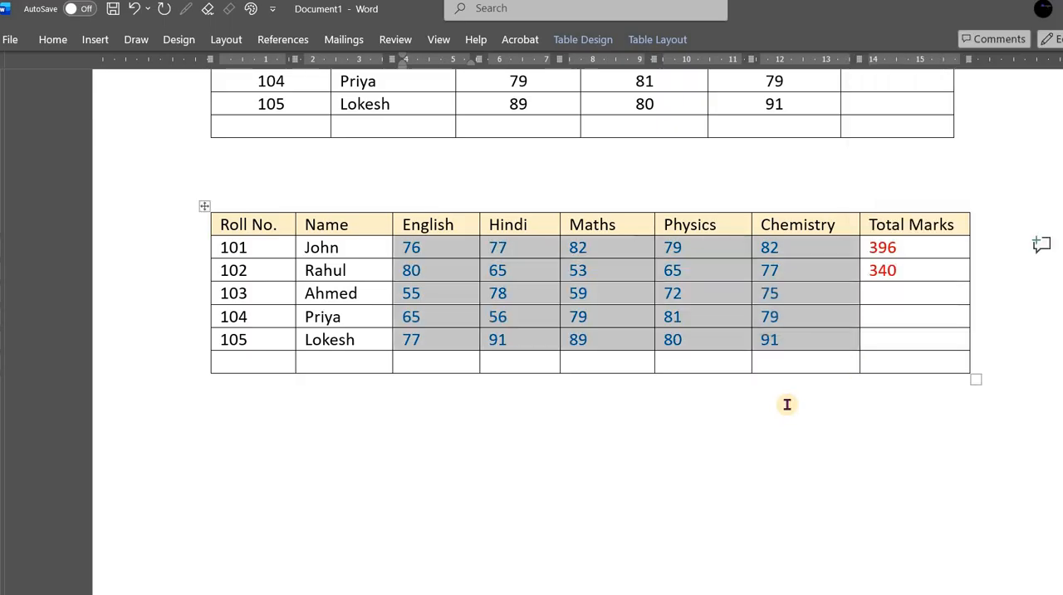
{"action": "key", "text": "ctrl+b"}
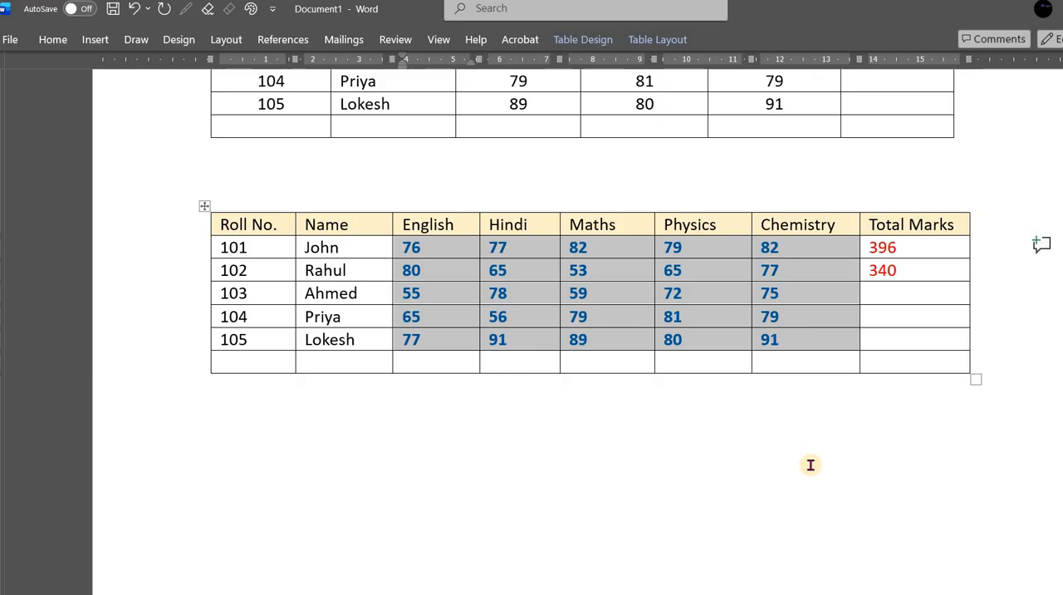
{"action": "key", "text": "ctrl+e"}
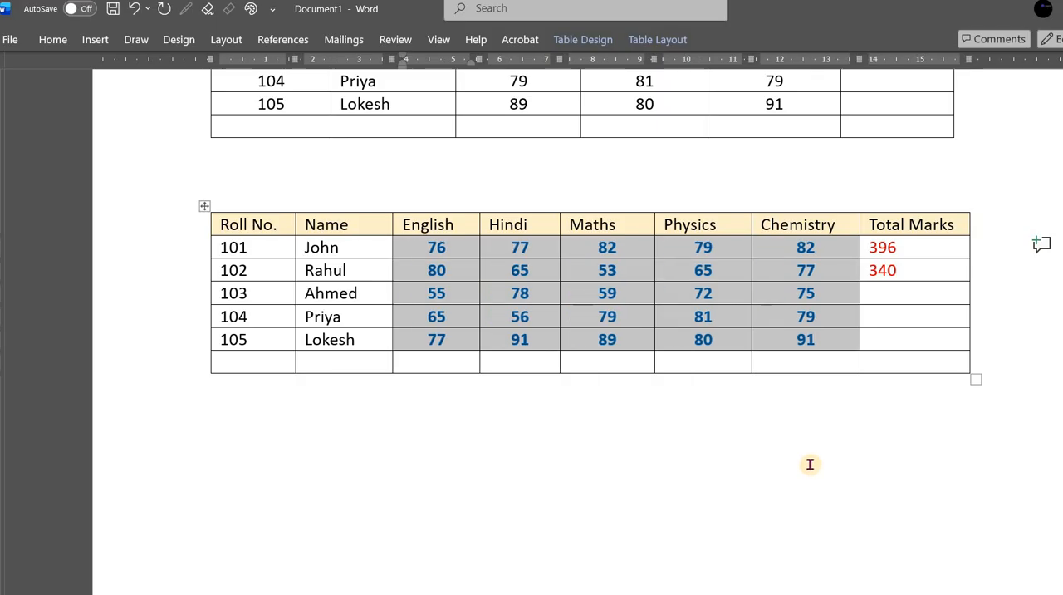
- Centre the contents of the five students' Total Marks cells in the lower table
{"action": "left_click", "coordinate": [903, 248]}
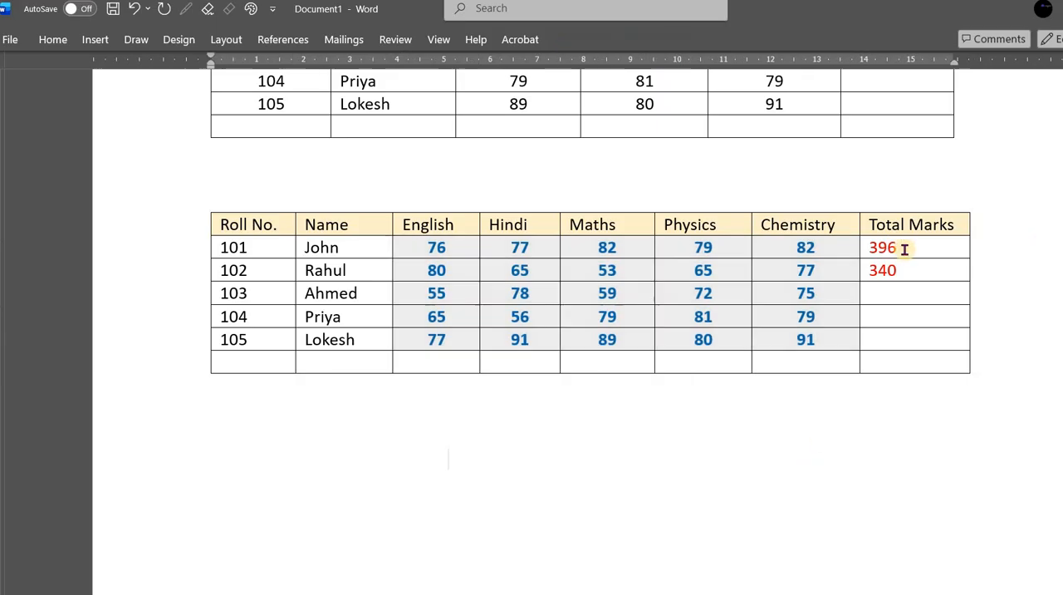
{"action": "left_click", "coordinate": [905, 347], "text": "shift"}
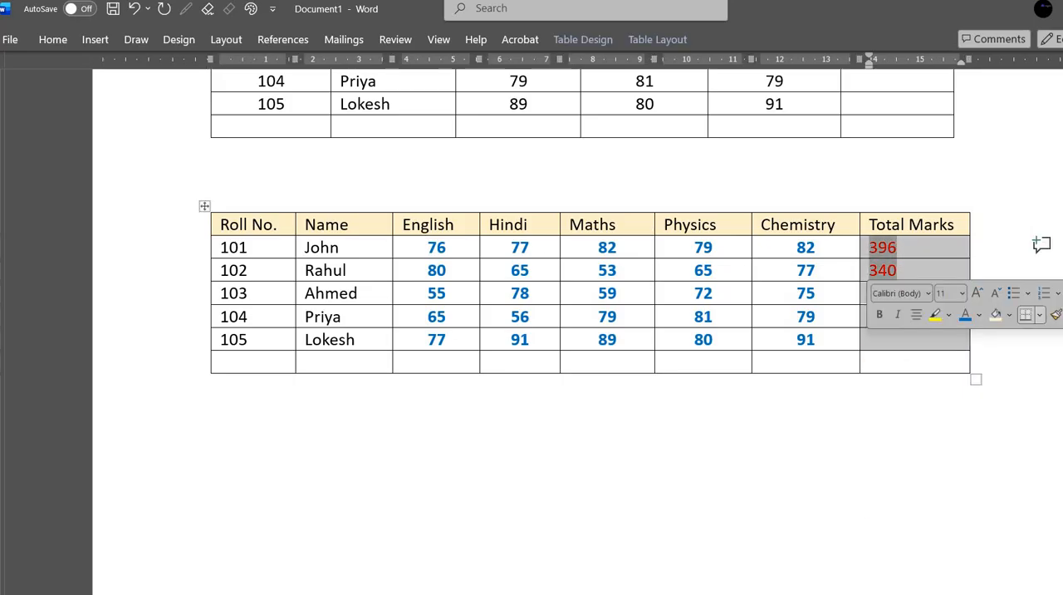
{"action": "key", "text": "ctrl+e"}
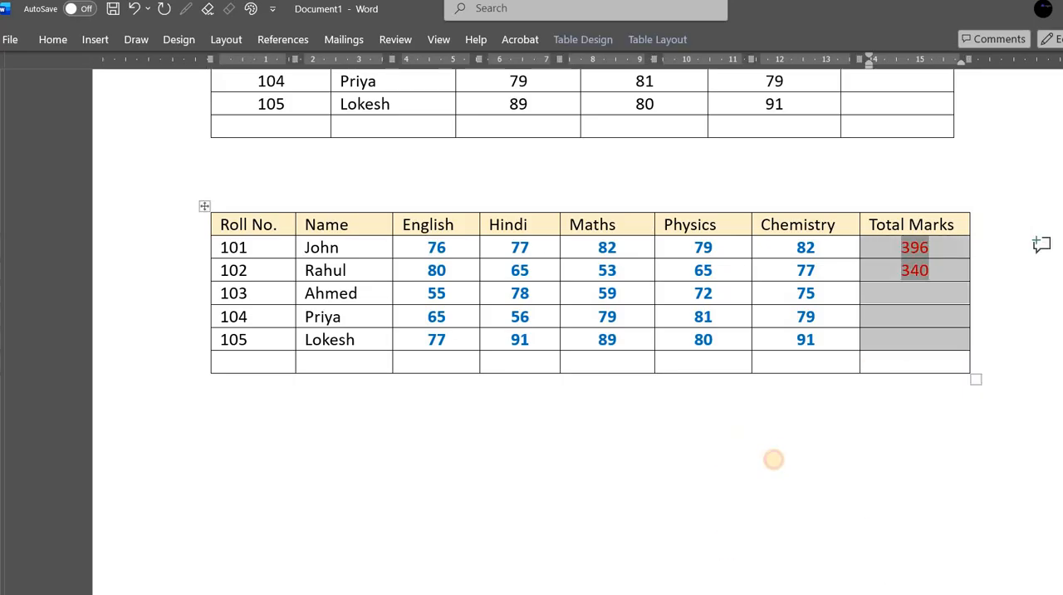
{"action": "left_click", "coordinate": [774, 460]}
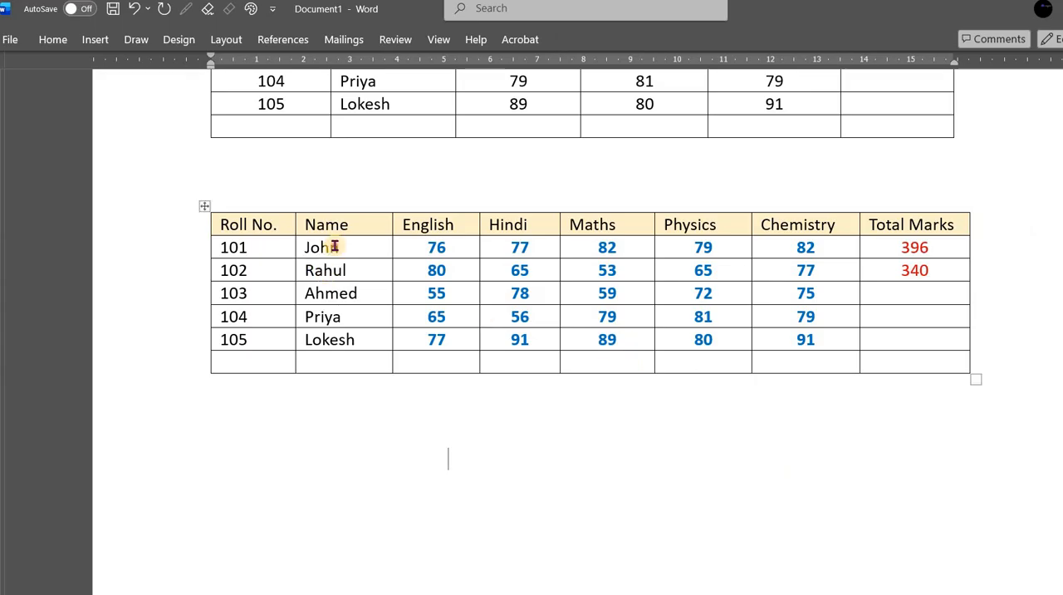
- Make the students' names and roll numbers in the lower table bold
{"action": "left_click_drag", "start_coordinate": [333, 247], "coordinate": [334, 341]}
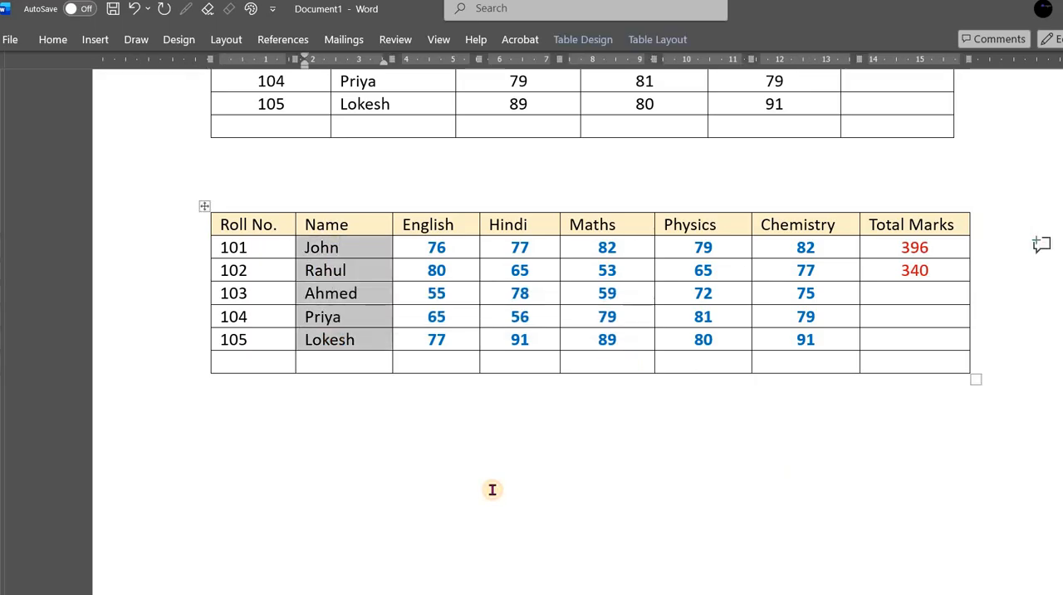
{"action": "key", "text": "ctrl+b"}
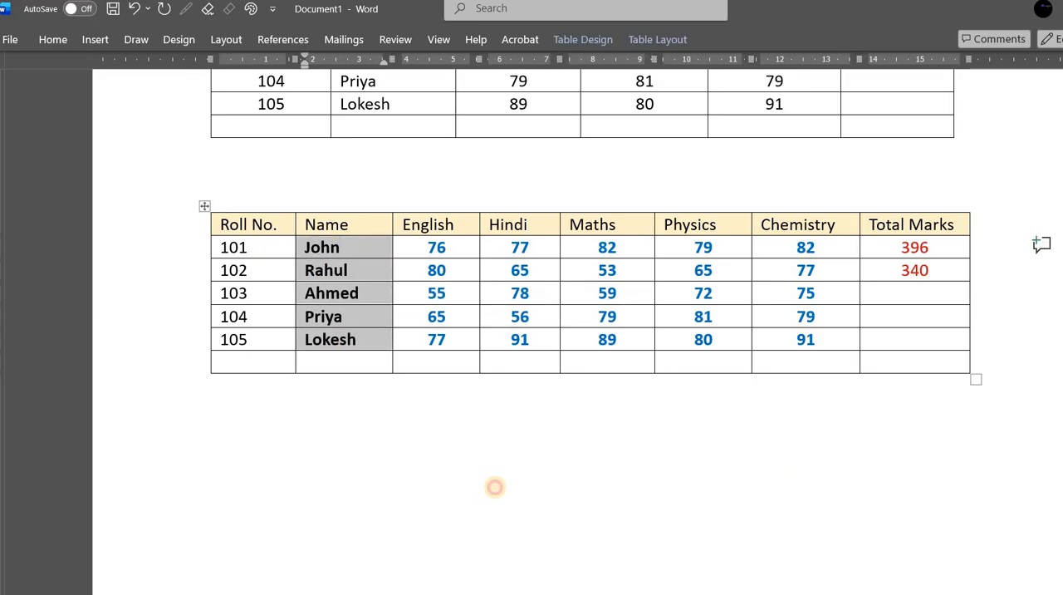
{"action": "left_click", "coordinate": [493, 486]}
{"action": "left_click_drag", "start_coordinate": [249, 247], "coordinate": [259, 352]}
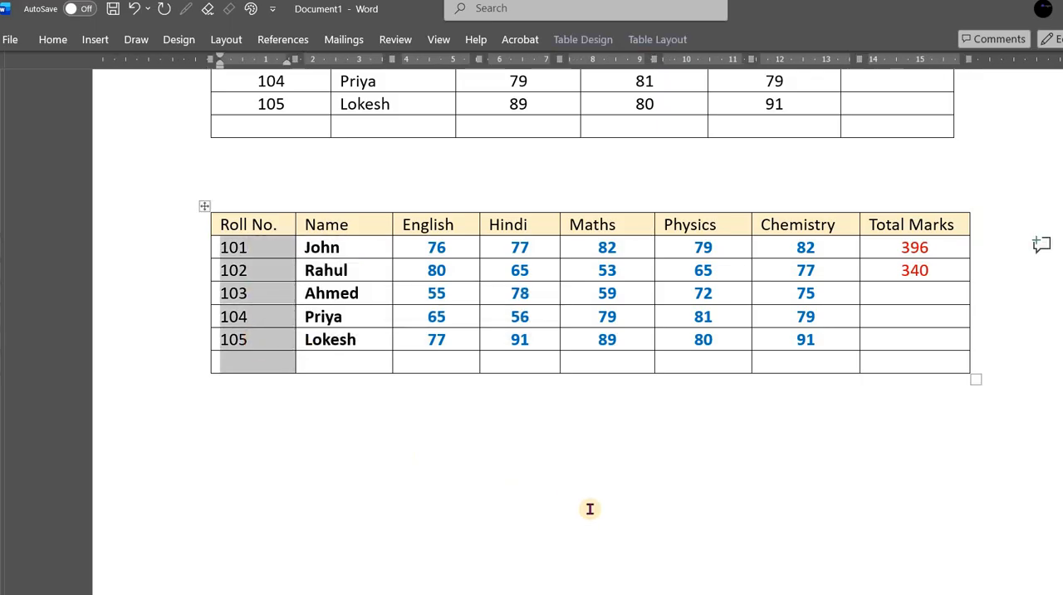
{"action": "key", "text": "ctrl+b"}
{"action": "left_click", "coordinate": [563, 491]}
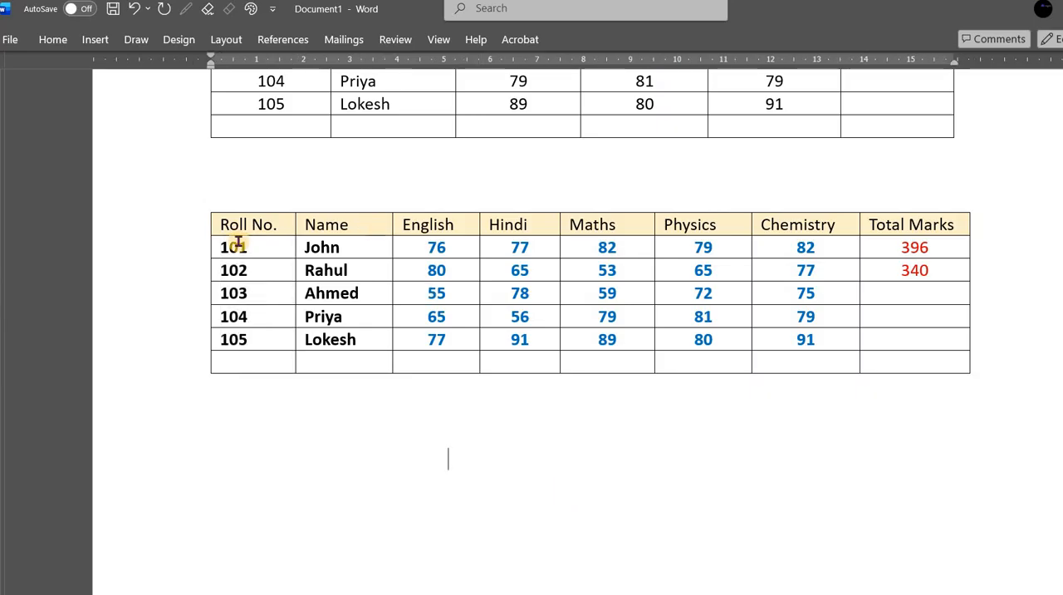
- Make the lower table's header row bold, from Roll No. to Total Marks
{"action": "left_click_drag", "start_coordinate": [228, 227], "coordinate": [939, 226]}
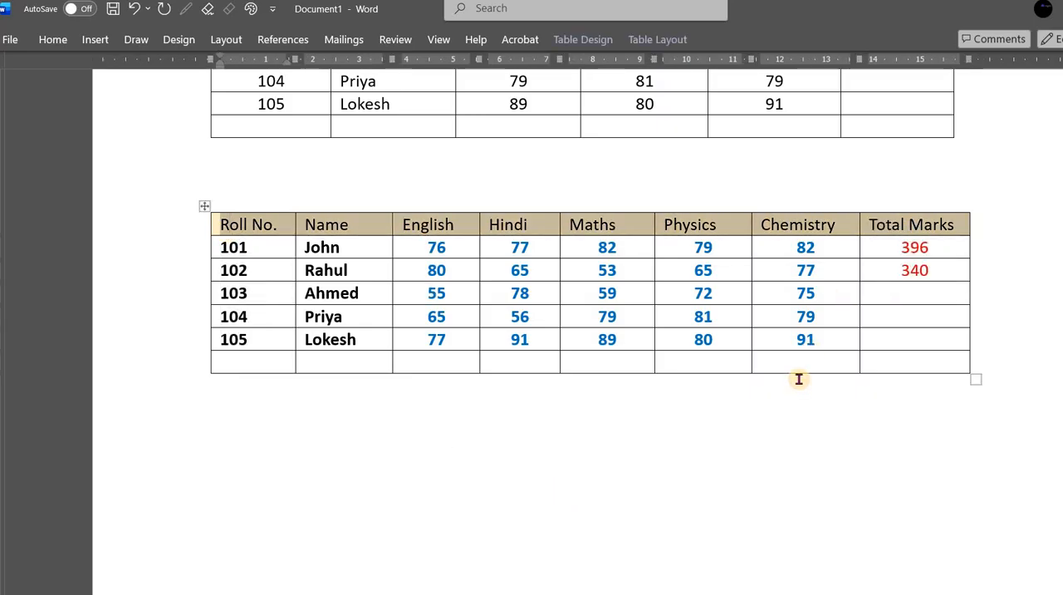
{"action": "key", "text": "ctrl+b"}
{"action": "left_click", "coordinate": [705, 422]}
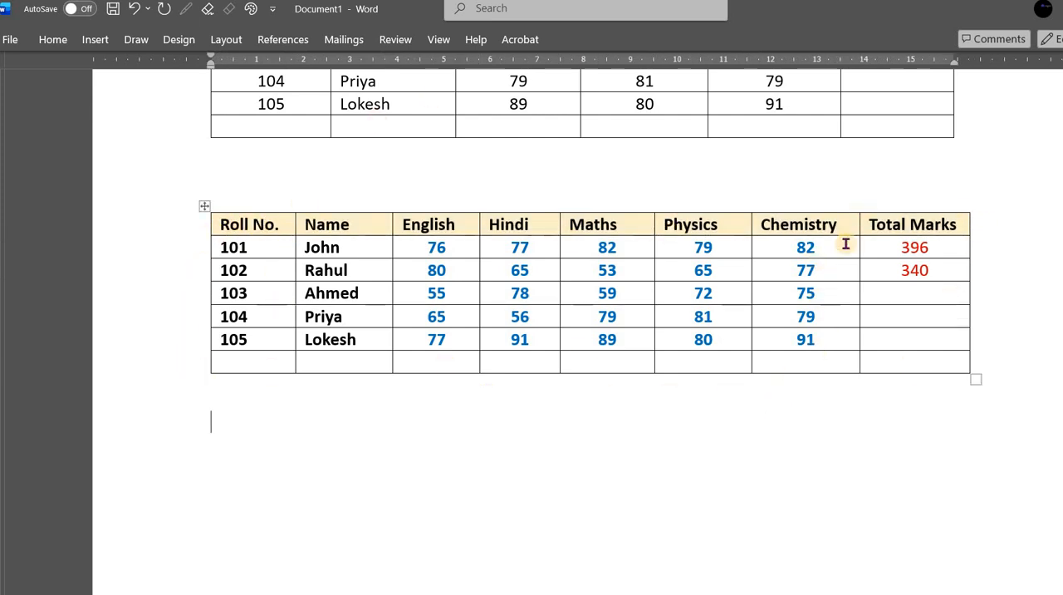
{"action": "left_click", "coordinate": [201, 207]}
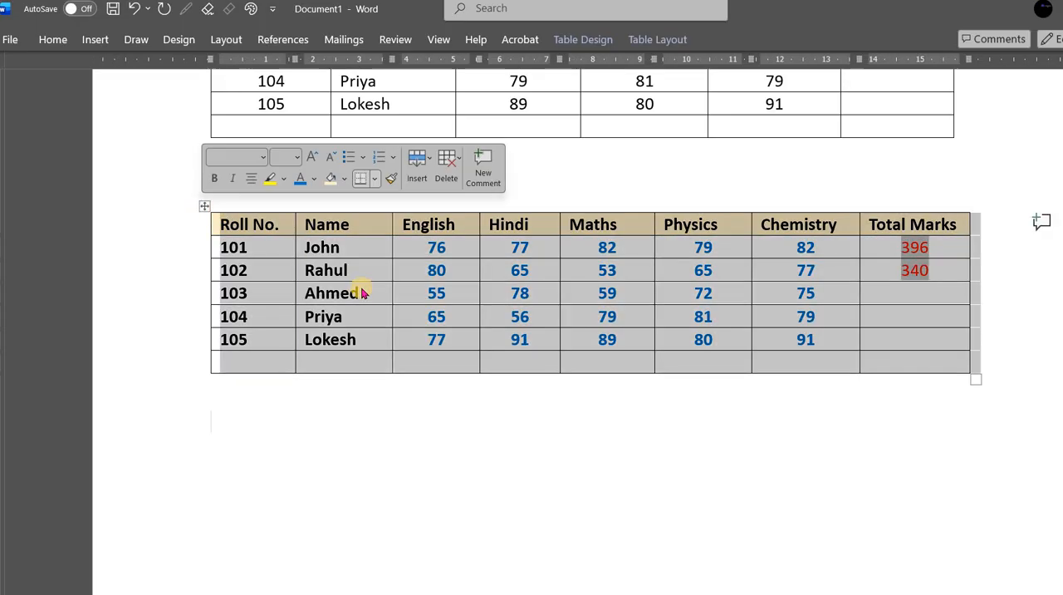
{"action": "left_click", "coordinate": [241, 253]}
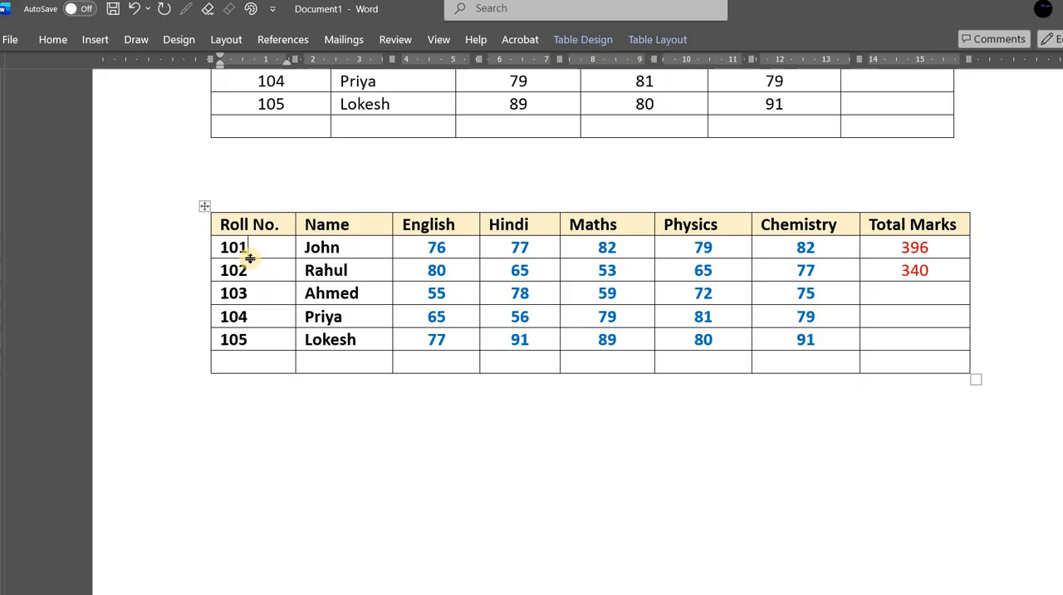
{"action": "left_click", "coordinate": [203, 207]}
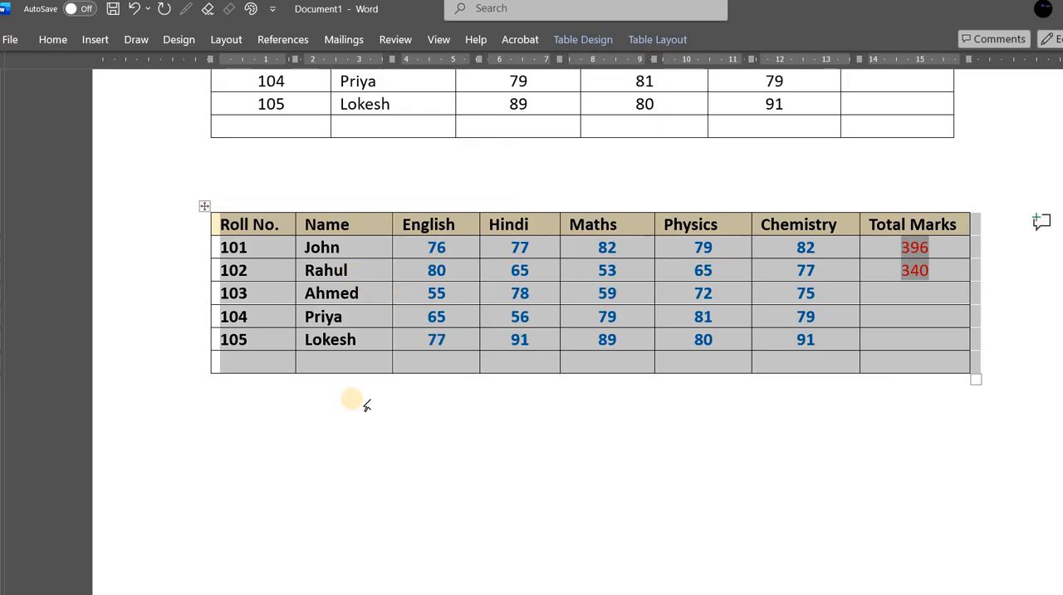
{"action": "left_click", "coordinate": [390, 248]}
{"action": "left_click", "coordinate": [202, 206]}
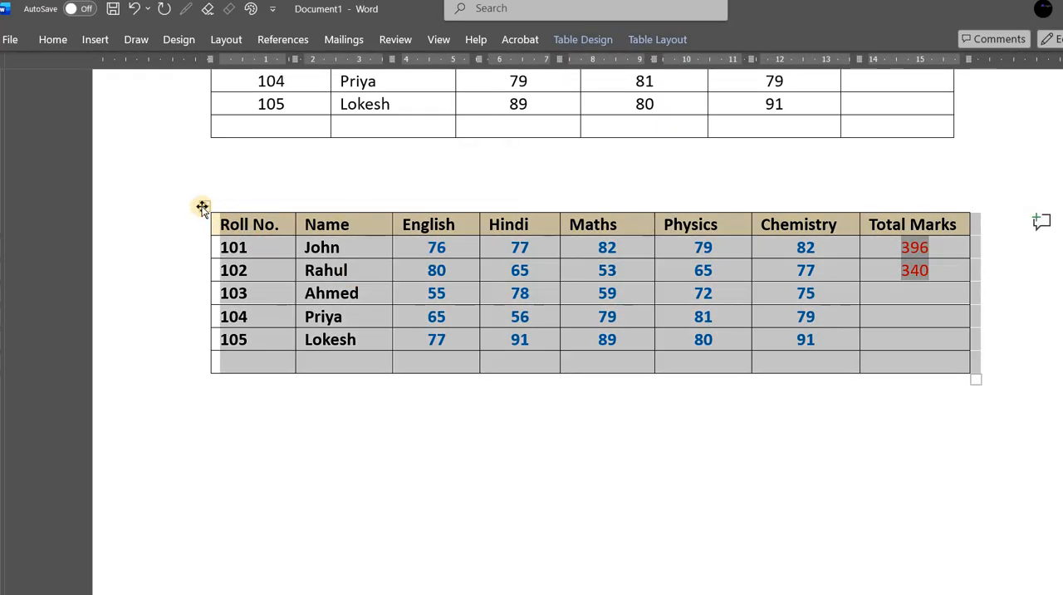
{"action": "left_click", "coordinate": [269, 251]}
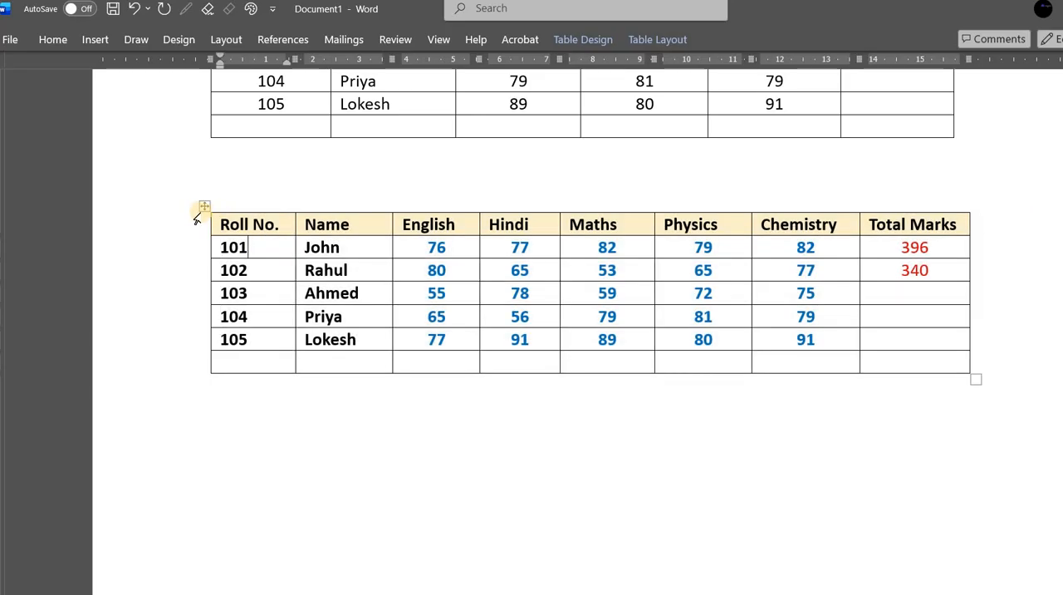
- Put a solid 3 pt outside border around the whole lower table
{"action": "left_click", "coordinate": [203, 207]}
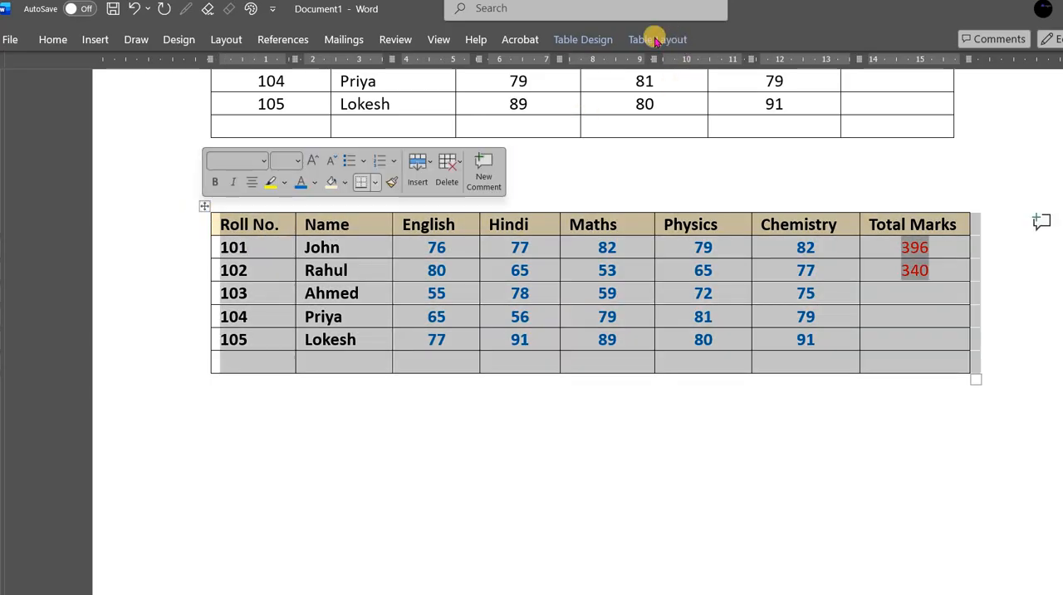
{"action": "left_click", "coordinate": [582, 40]}
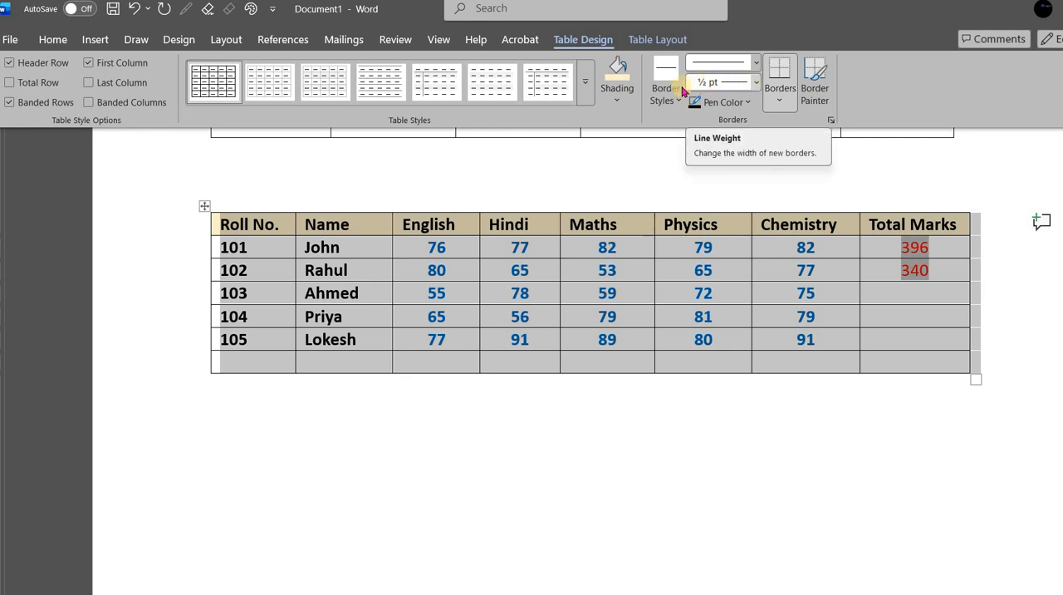
{"action": "left_click", "coordinate": [758, 80]}
{"action": "left_click", "coordinate": [760, 67]}
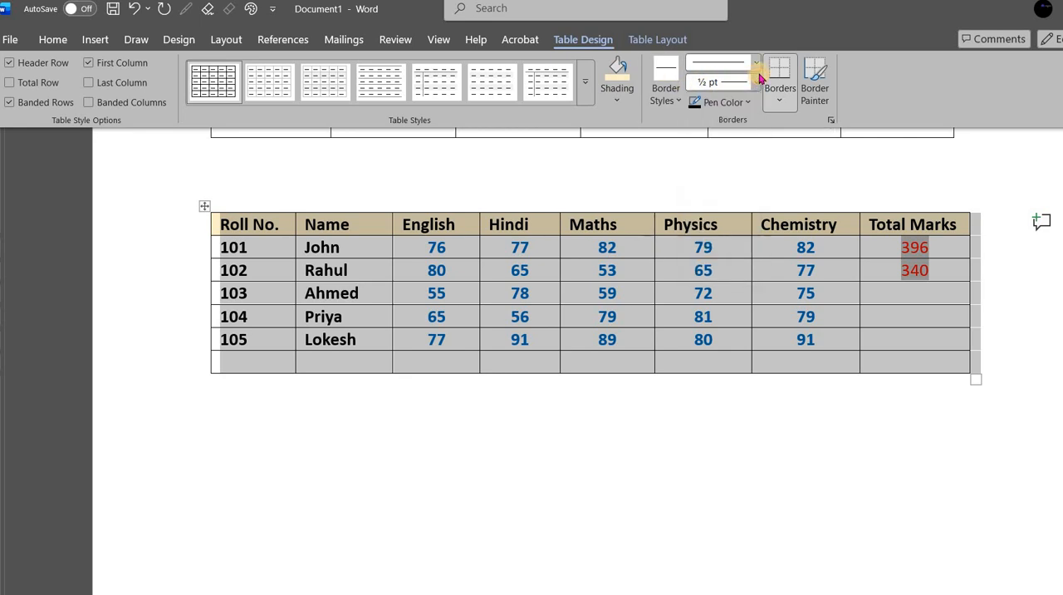
{"action": "left_click", "coordinate": [759, 66]}
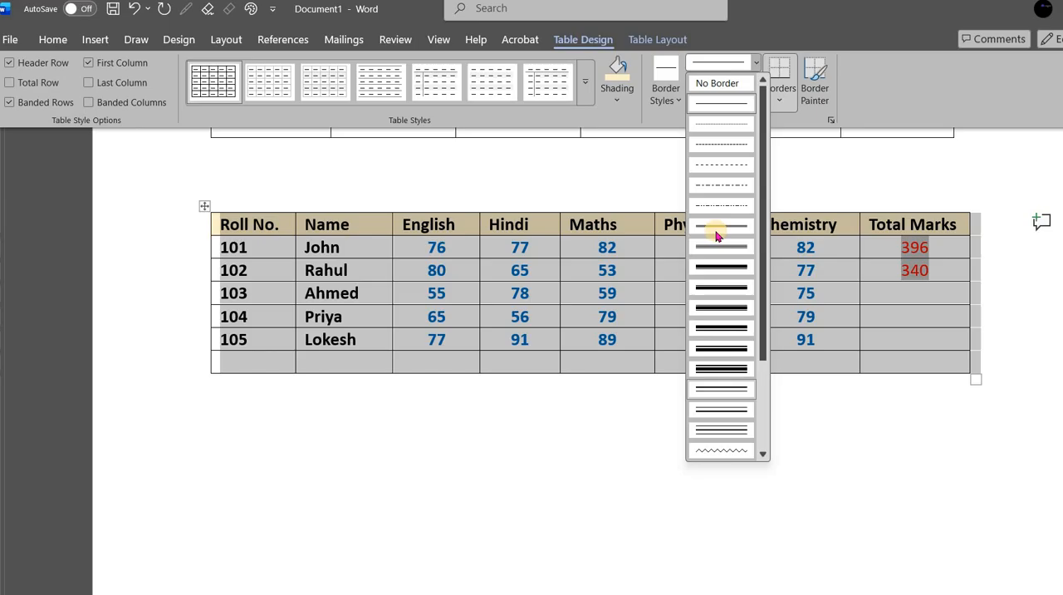
{"action": "left_click", "coordinate": [788, 100]}
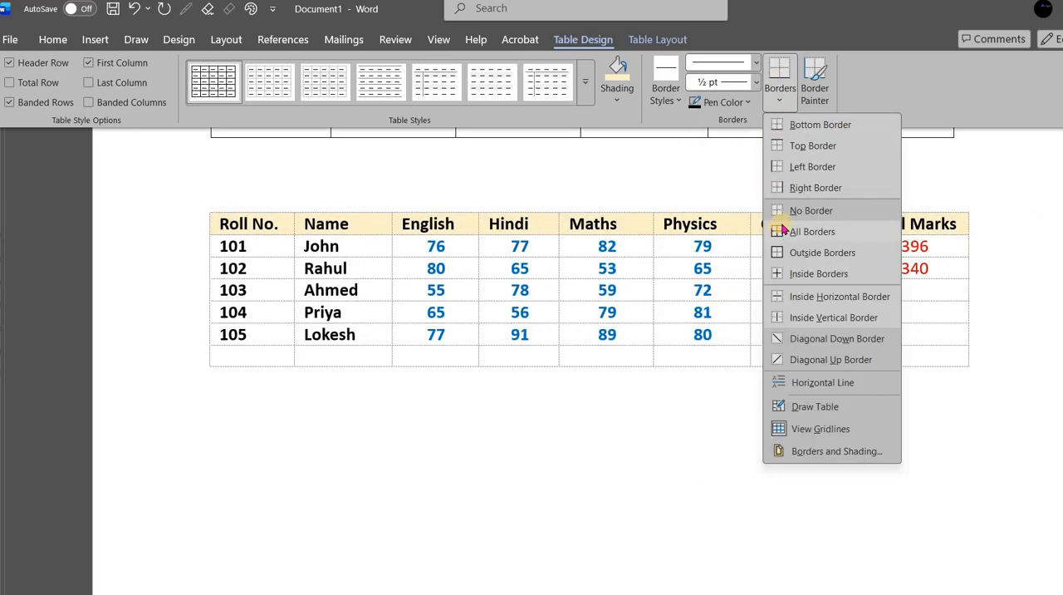
{"action": "left_click", "coordinate": [823, 253]}
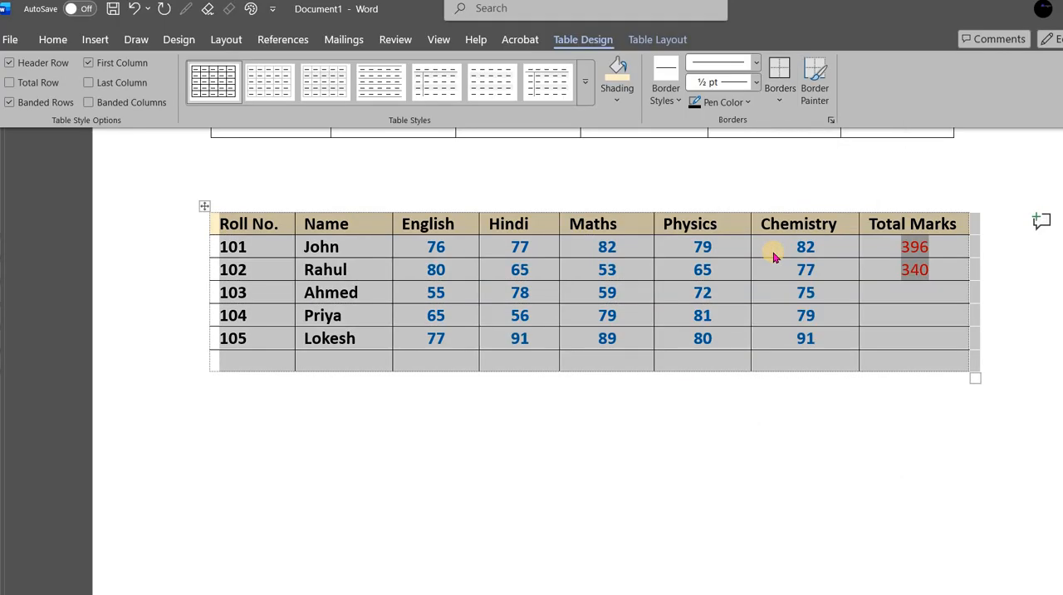
{"action": "left_click", "coordinate": [757, 83]}
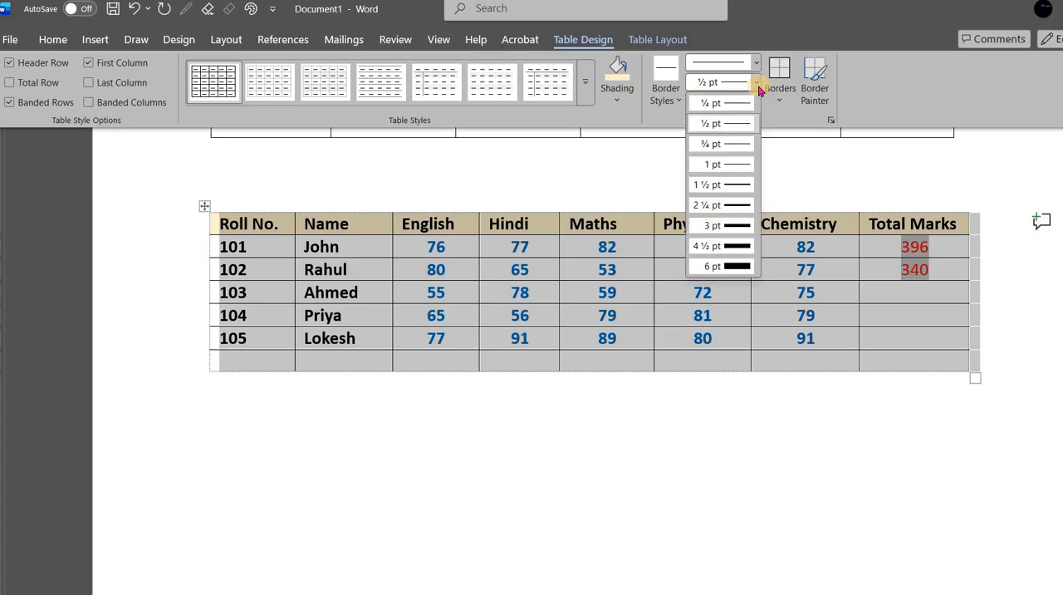
{"action": "left_click", "coordinate": [737, 226]}
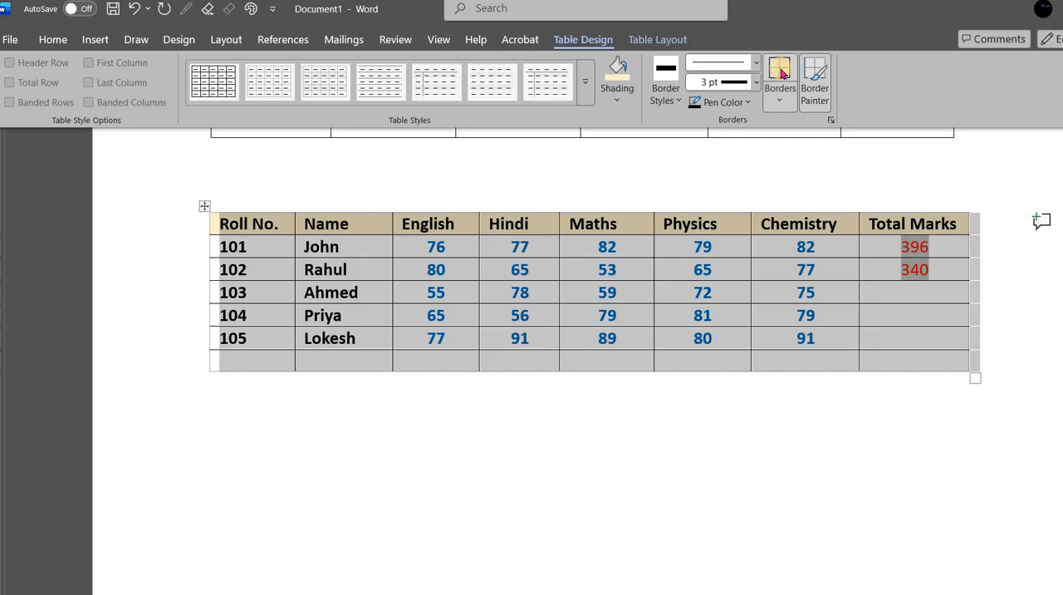
{"action": "left_click", "coordinate": [780, 70]}
{"action": "left_click", "coordinate": [625, 279]}
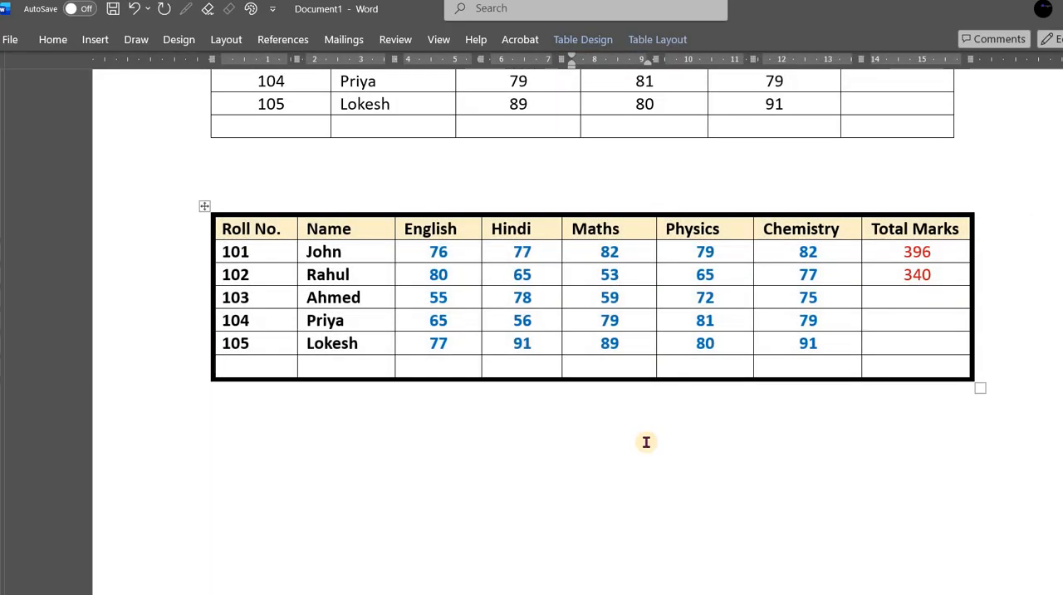
- Add a solid 3 pt bottom border beneath the lower table's header row, from Roll No. to Total Marks
{"action": "left_click_drag", "start_coordinate": [224, 228], "coordinate": [730, 226]}
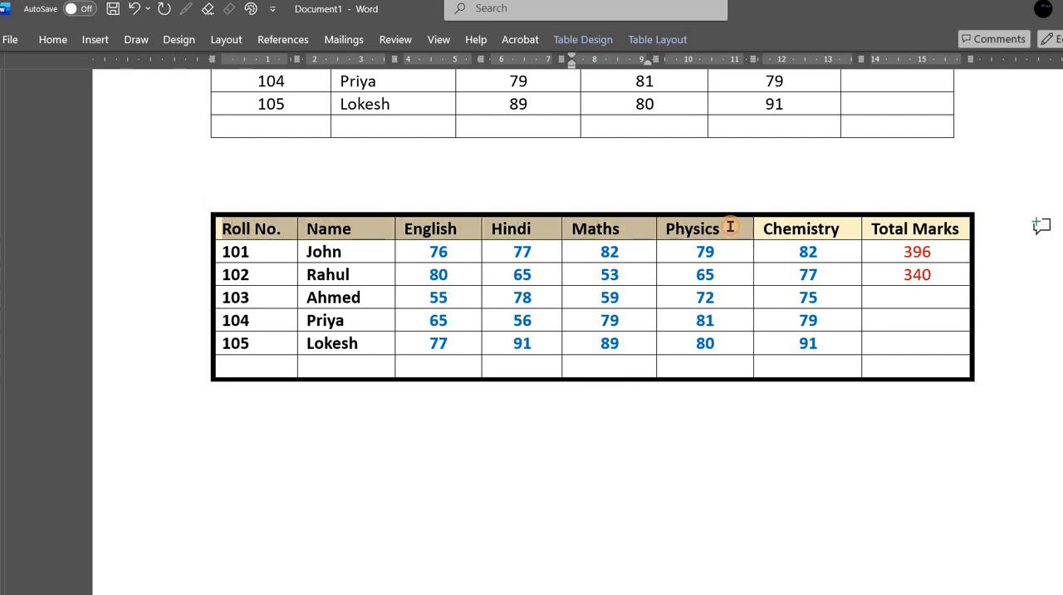
{"action": "left_click_drag", "start_coordinate": [841, 230], "coordinate": [897, 230]}
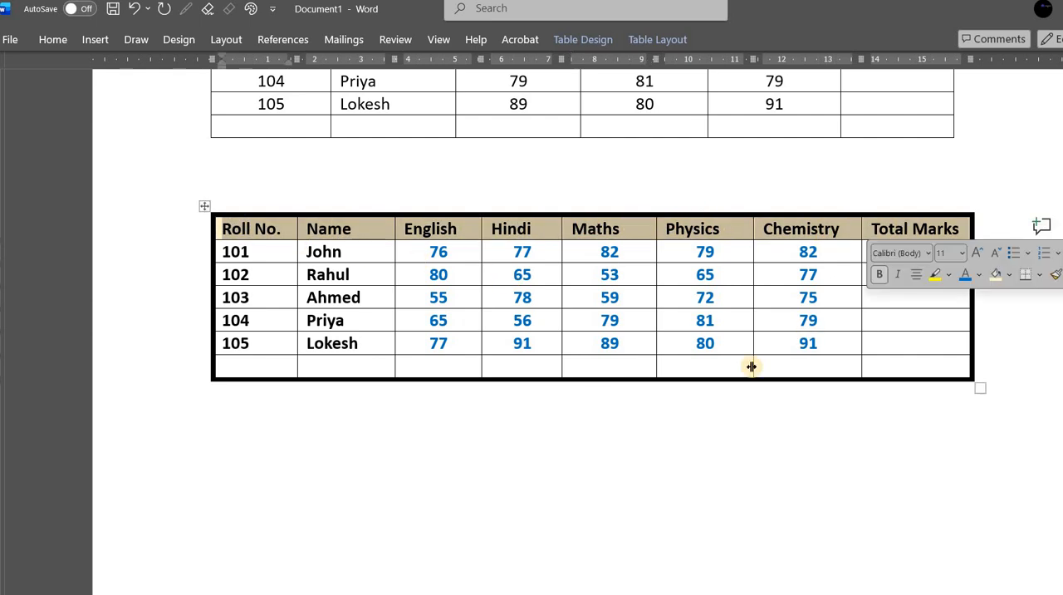
{"action": "left_click", "coordinate": [576, 41]}
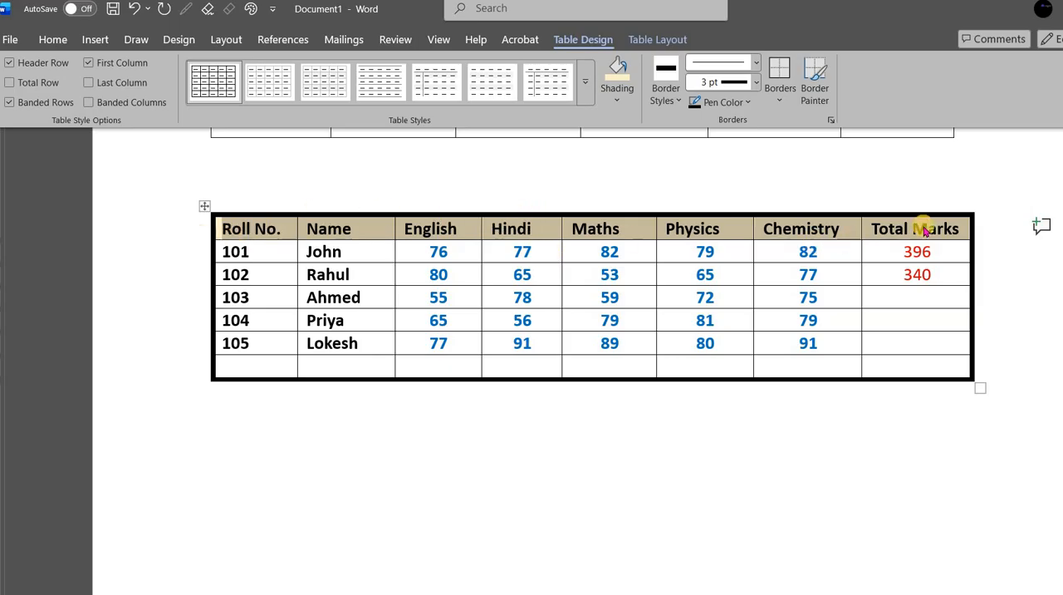
{"action": "left_click", "coordinate": [777, 105]}
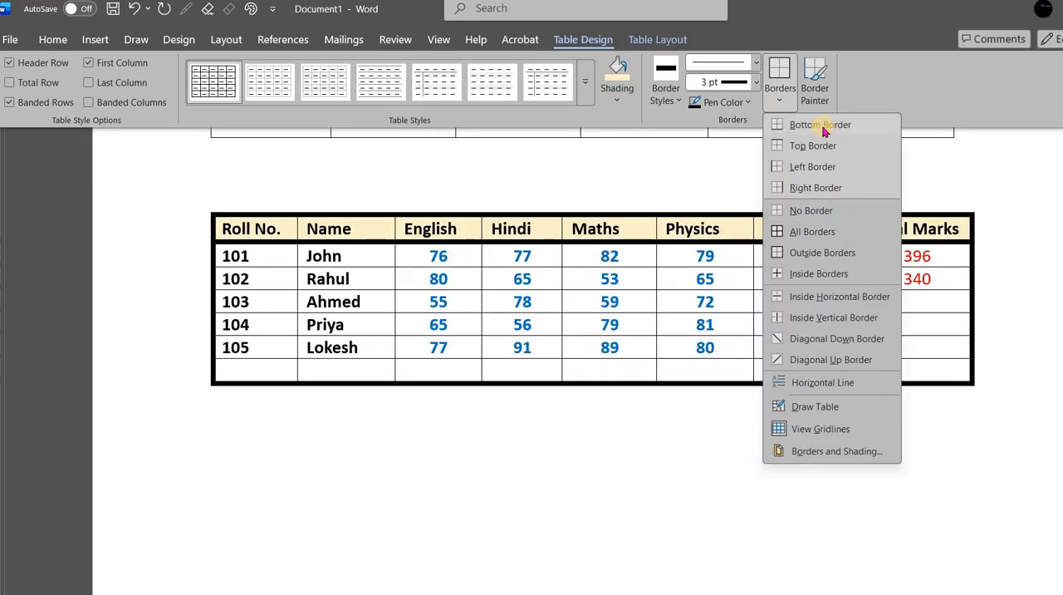
{"action": "left_click", "coordinate": [821, 126]}
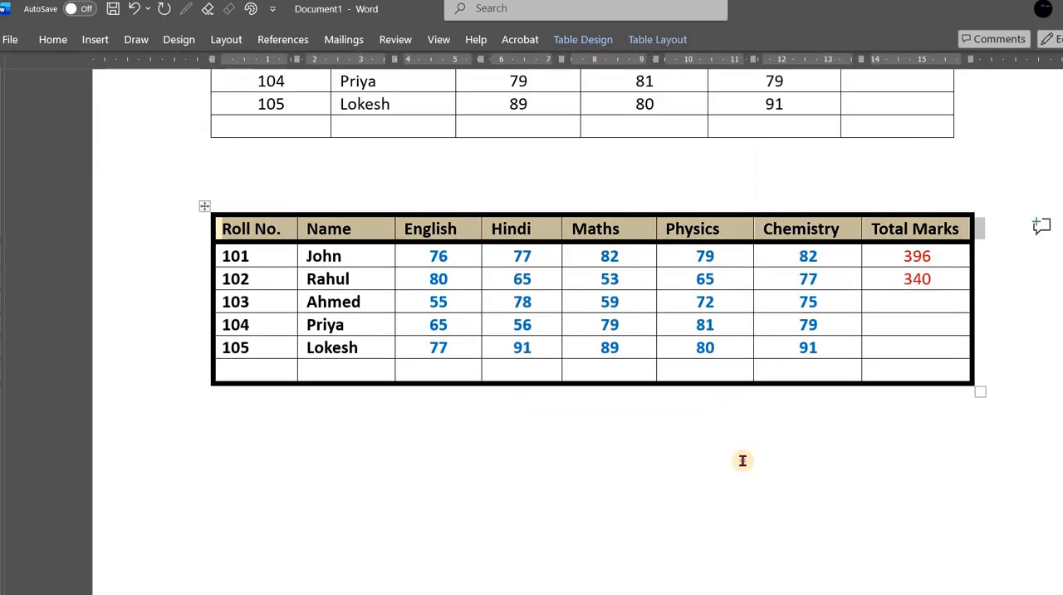
{"action": "left_click", "coordinate": [743, 461]}
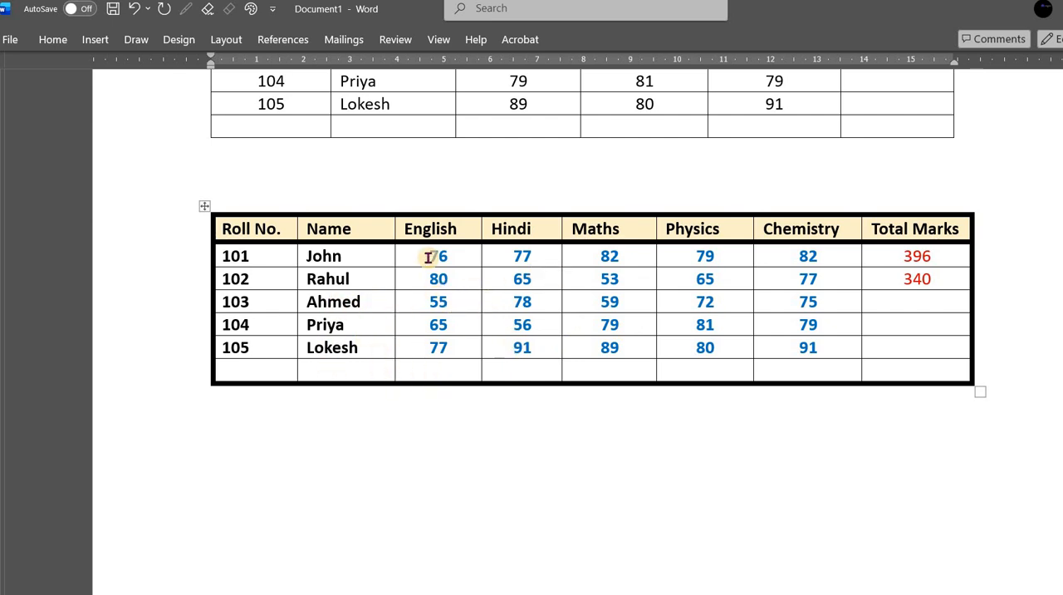
- Set the row height of the whole lower table to 0.6 cm
{"action": "left_click", "coordinate": [273, 277]}
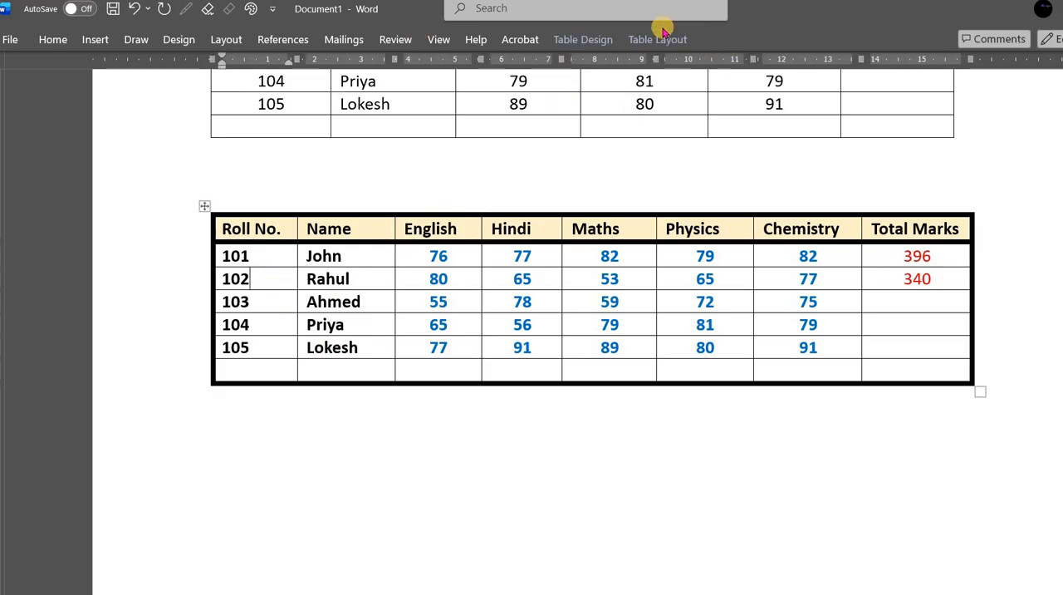
{"action": "left_click", "coordinate": [658, 39]}
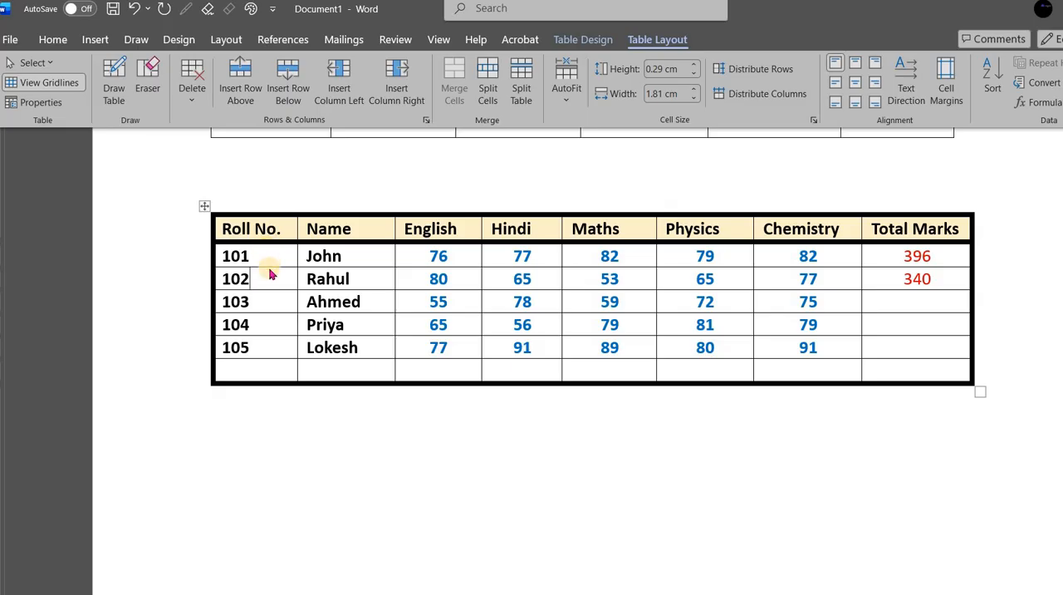
{"action": "left_click", "coordinate": [204, 205]}
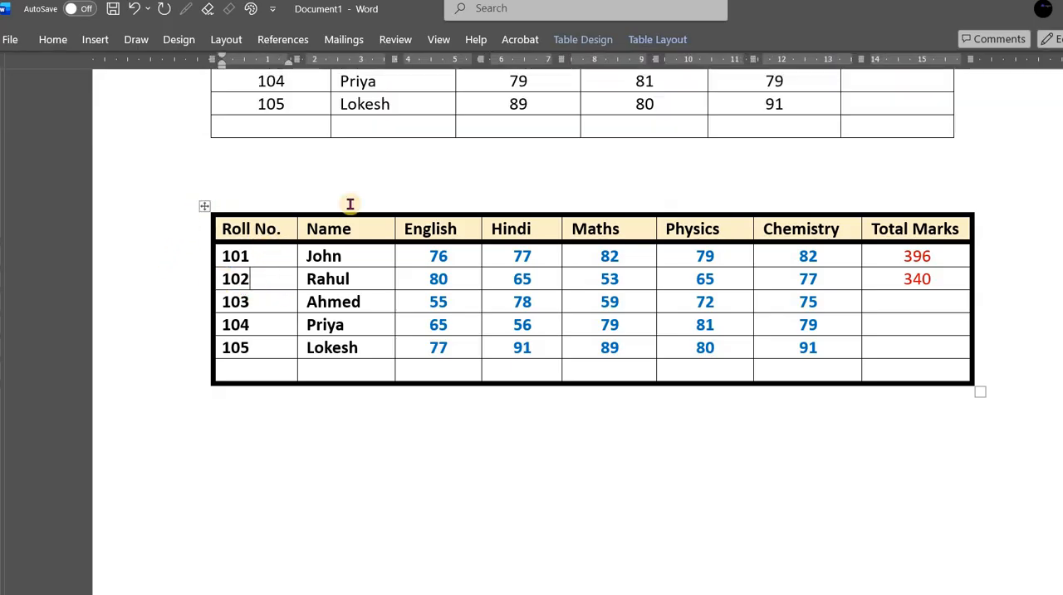
{"action": "left_click", "coordinate": [578, 35]}
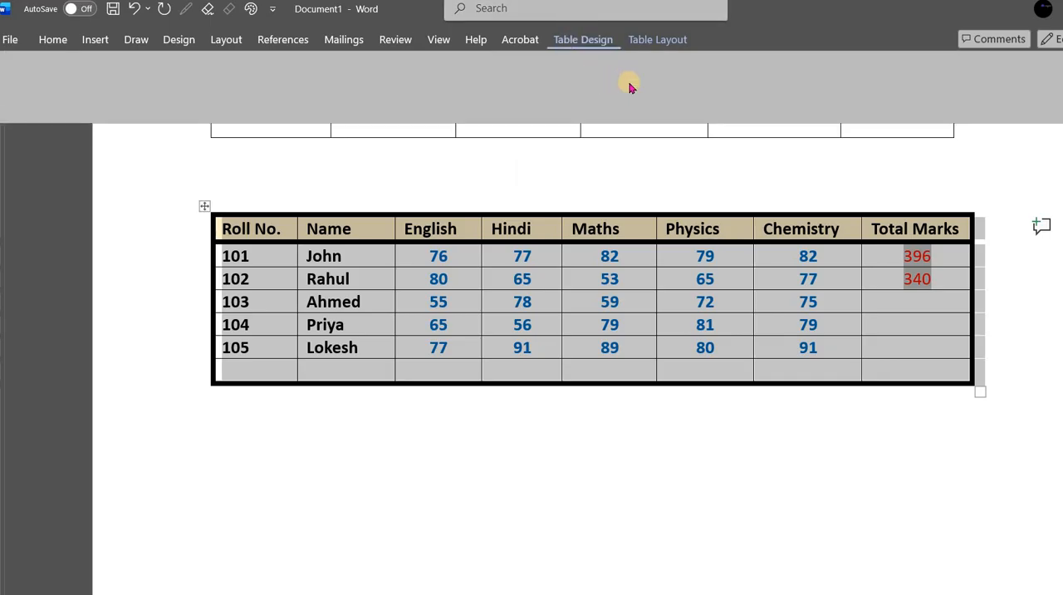
{"action": "left_click", "coordinate": [669, 36]}
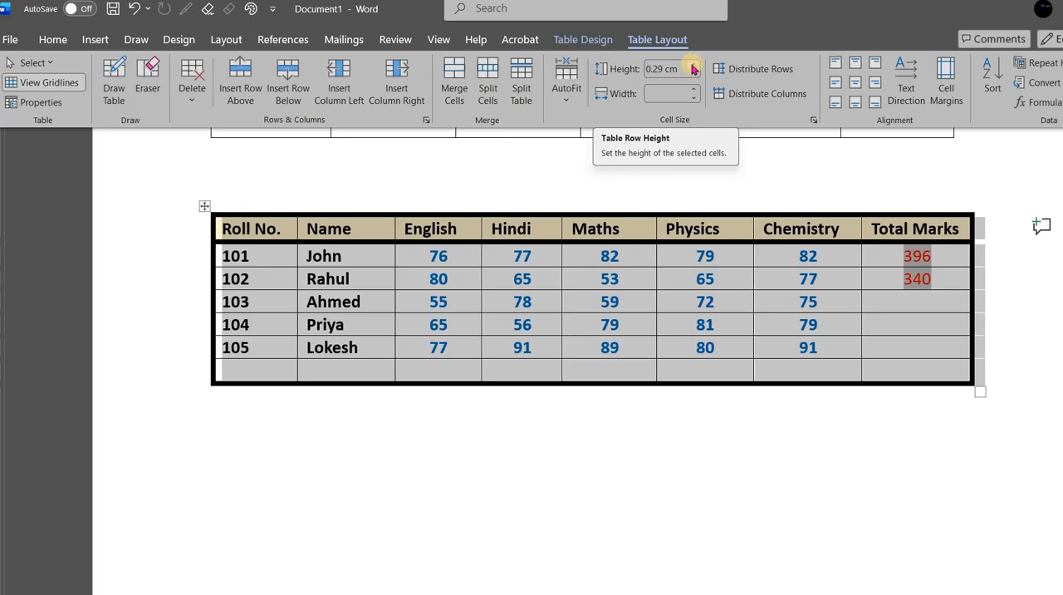
{"action": "left_click", "coordinate": [694, 65]}
{"action": "left_click", "coordinate": [694, 65]}
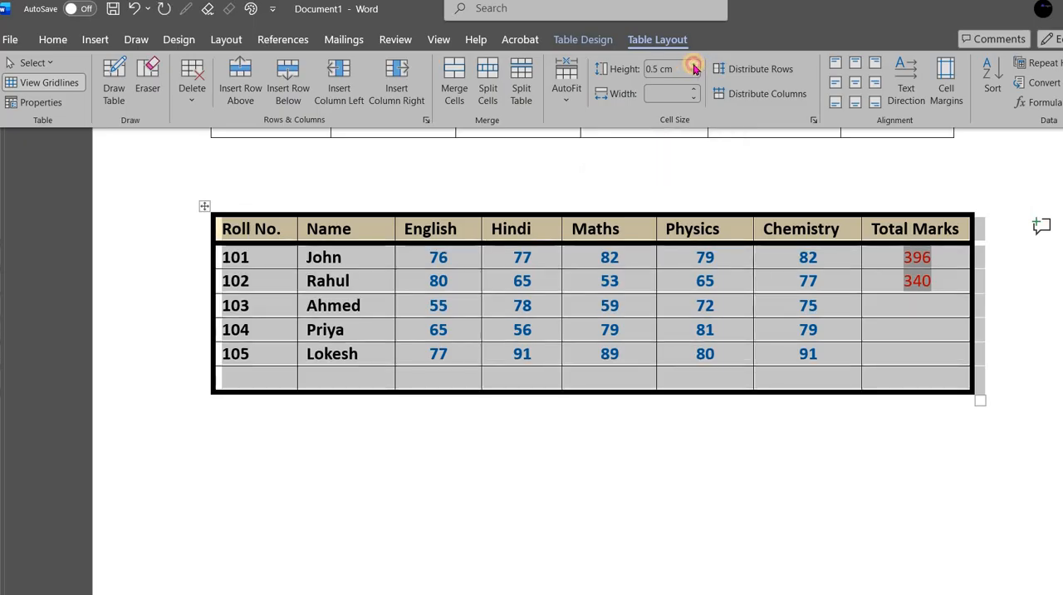
{"action": "left_click", "coordinate": [693, 65]}
{"action": "left_click", "coordinate": [693, 65]}
{"action": "left_click", "coordinate": [694, 65]}
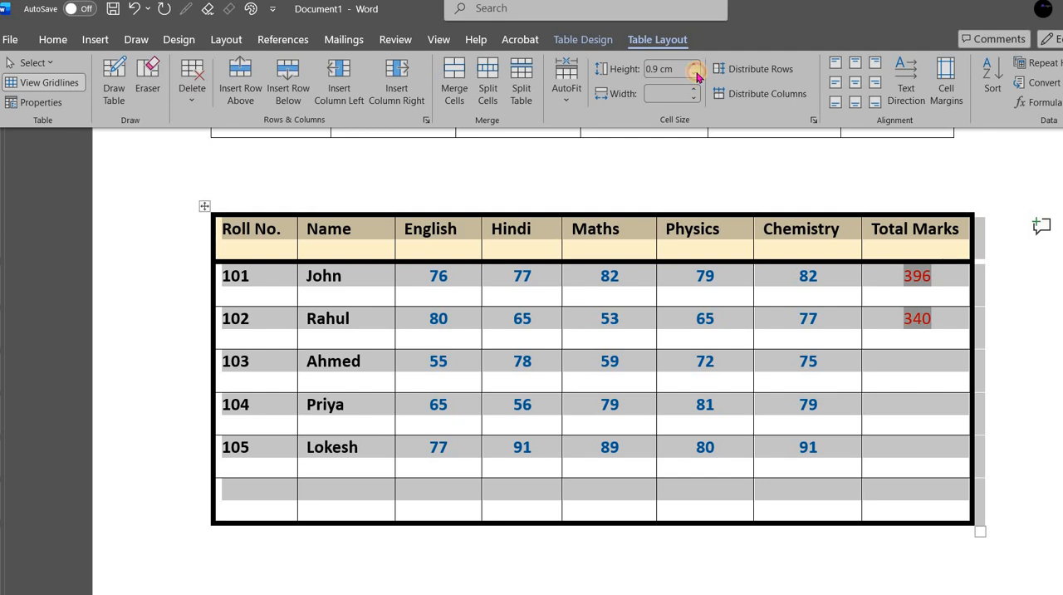
{"action": "left_click", "coordinate": [694, 74]}
{"action": "left_click", "coordinate": [695, 74]}
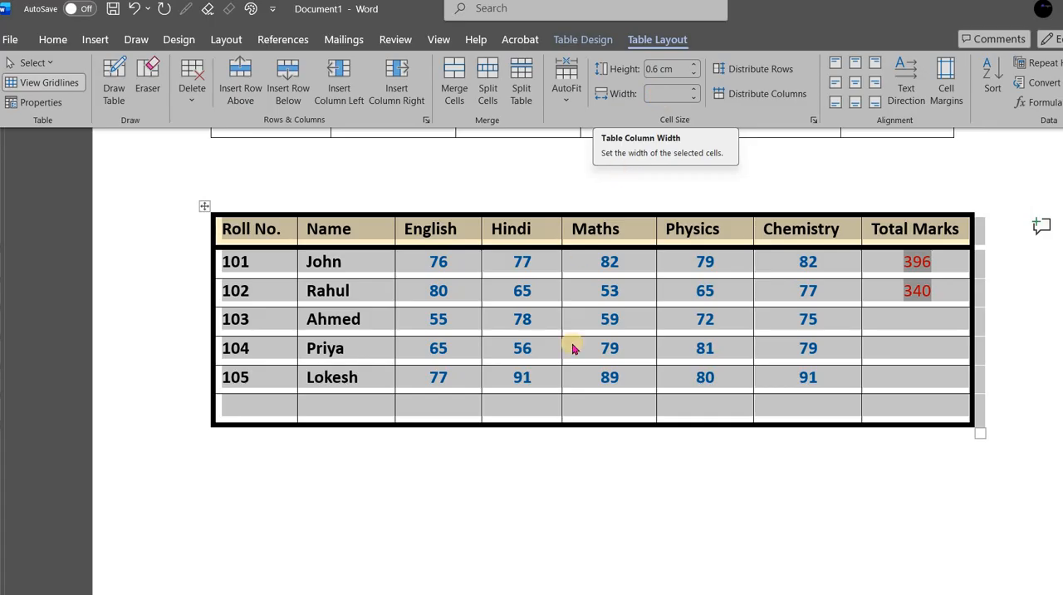
{"action": "left_click", "coordinate": [609, 321]}
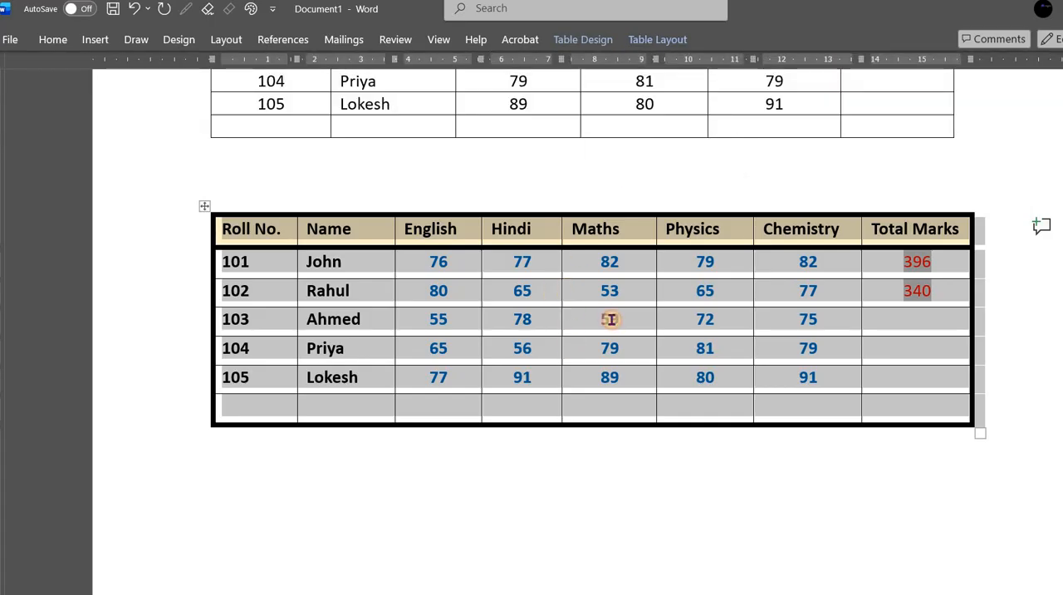
{"action": "left_click", "coordinate": [611, 319]}
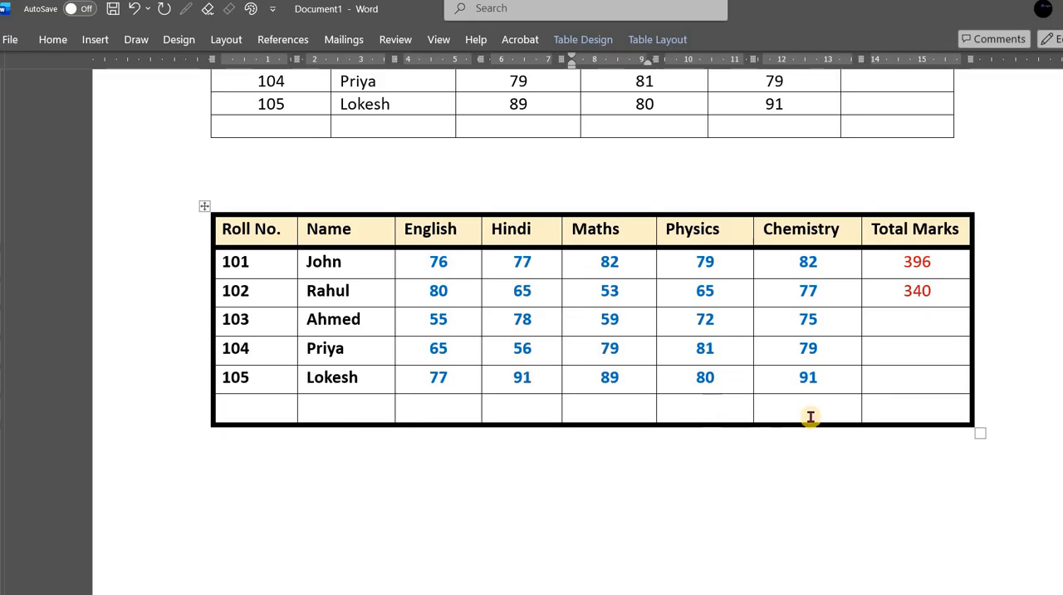
{"action": "left_click_drag", "start_coordinate": [826, 413], "coordinate": [879, 450]}
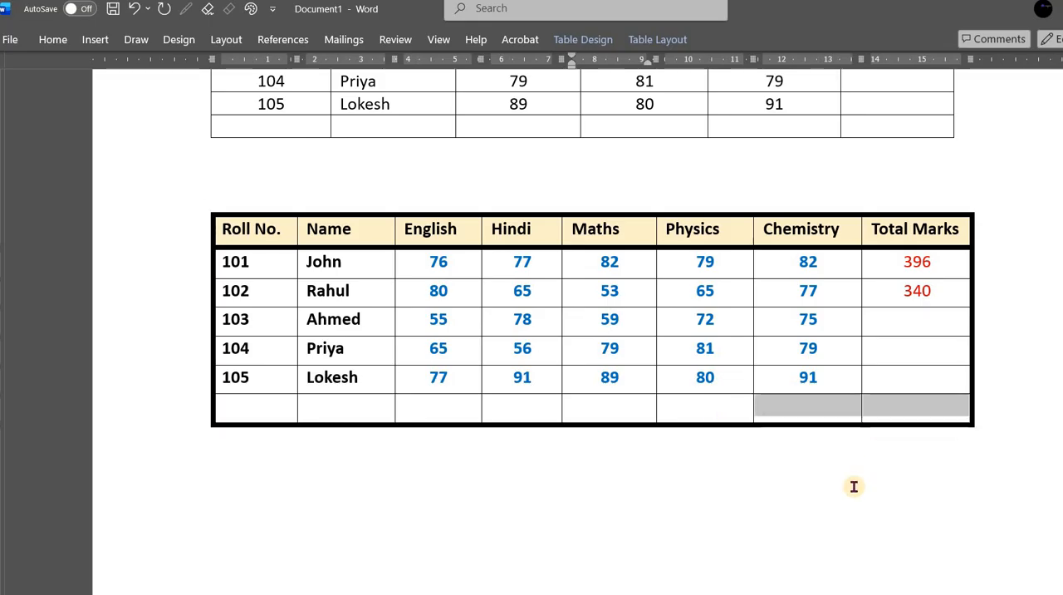
{"action": "left_click", "coordinate": [798, 413]}
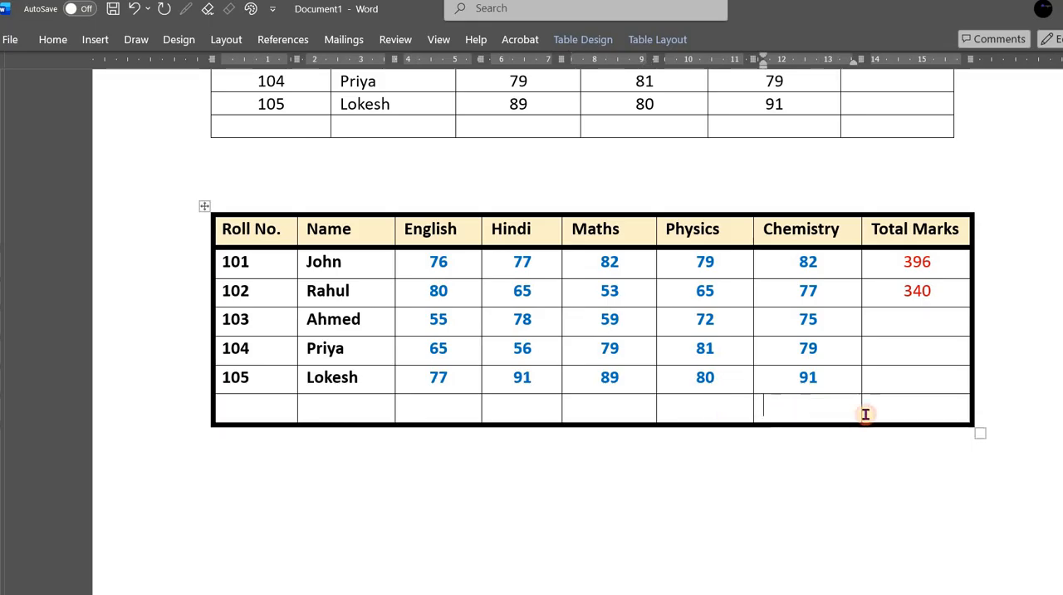
{"action": "left_click", "coordinate": [919, 401], "text": "shift"}
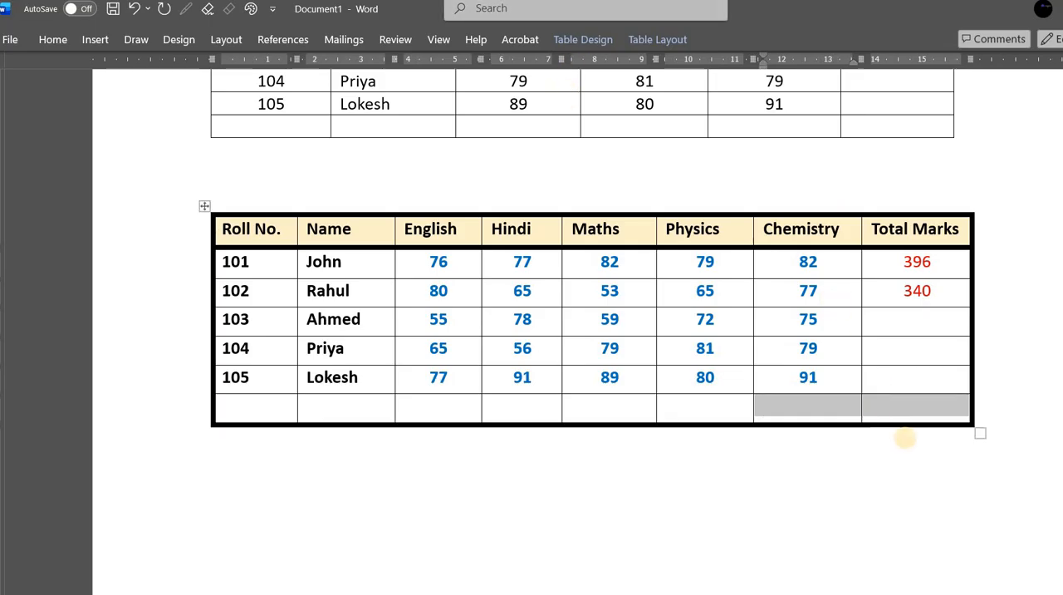
{"action": "left_click", "coordinate": [908, 411]}
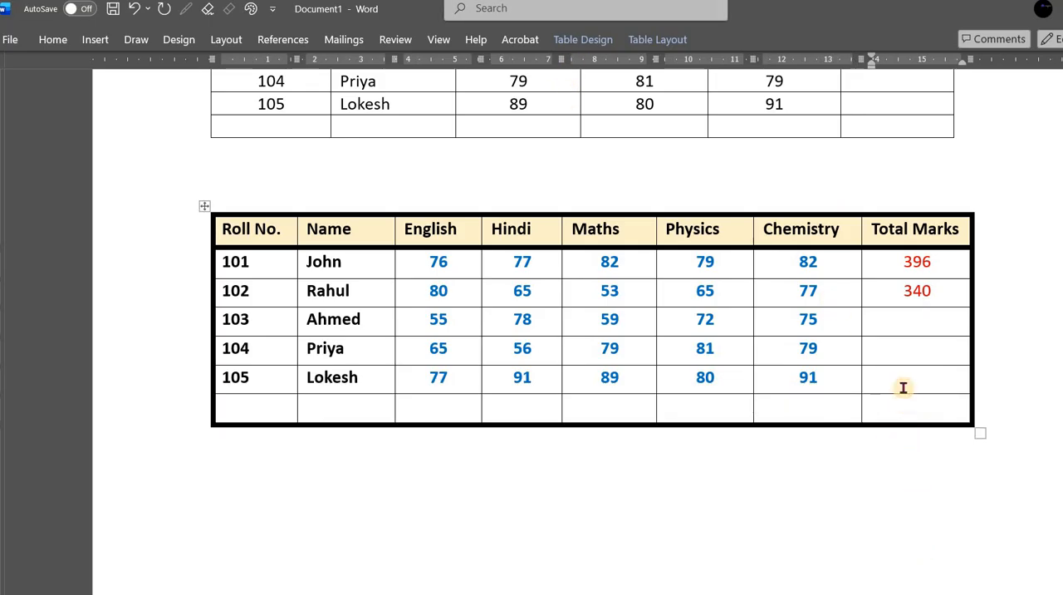
{"action": "key", "text": "Up"}
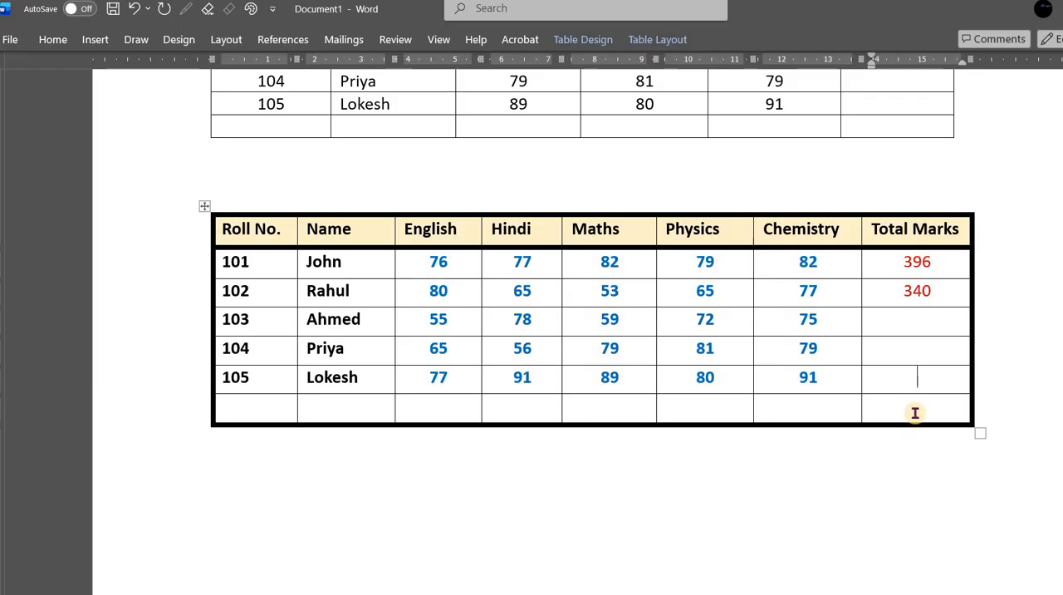
- Add four new empty rows at the end of the lower table
{"action": "left_click", "coordinate": [957, 406]}
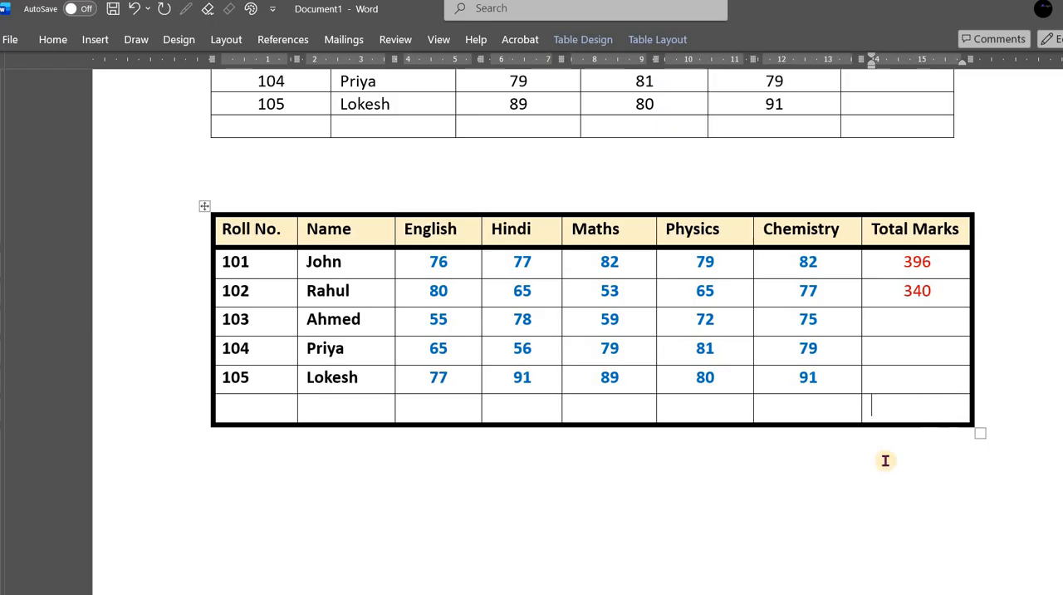
{"action": "key", "text": "Tab"}
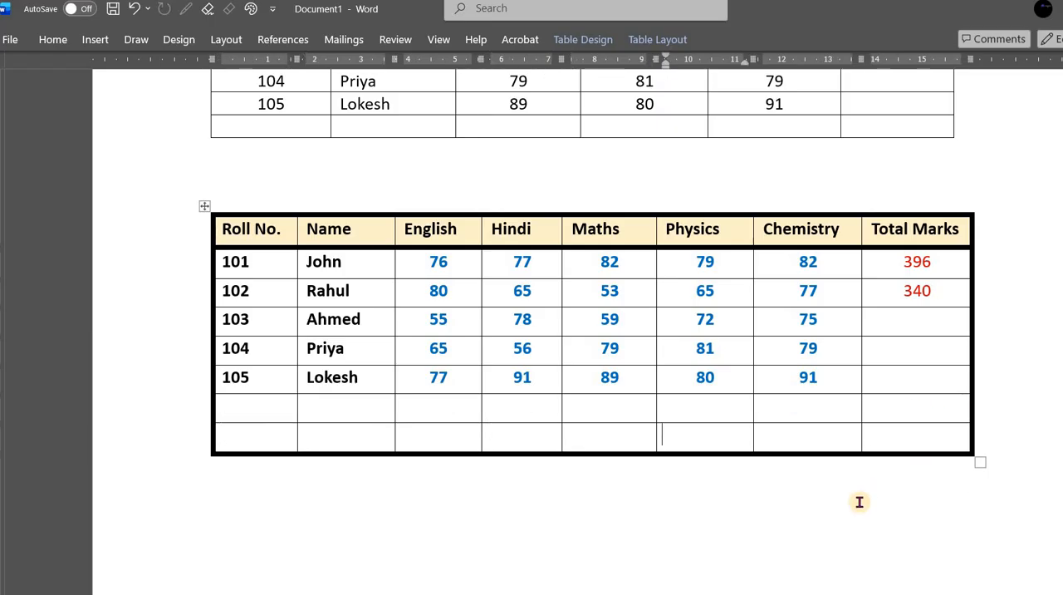
{"action": "key", "text": "Tab"}
{"action": "key", "text": "Tab"}
{"action": "key", "text": "Tab"}
{"action": "key", "text": "Tab"}
{"action": "key", "text": "Tab"}
{"action": "key", "text": "Tab"}
{"action": "key", "text": "Tab"}
{"action": "key", "text": "Tab"}
{"action": "key", "text": "Tab"}
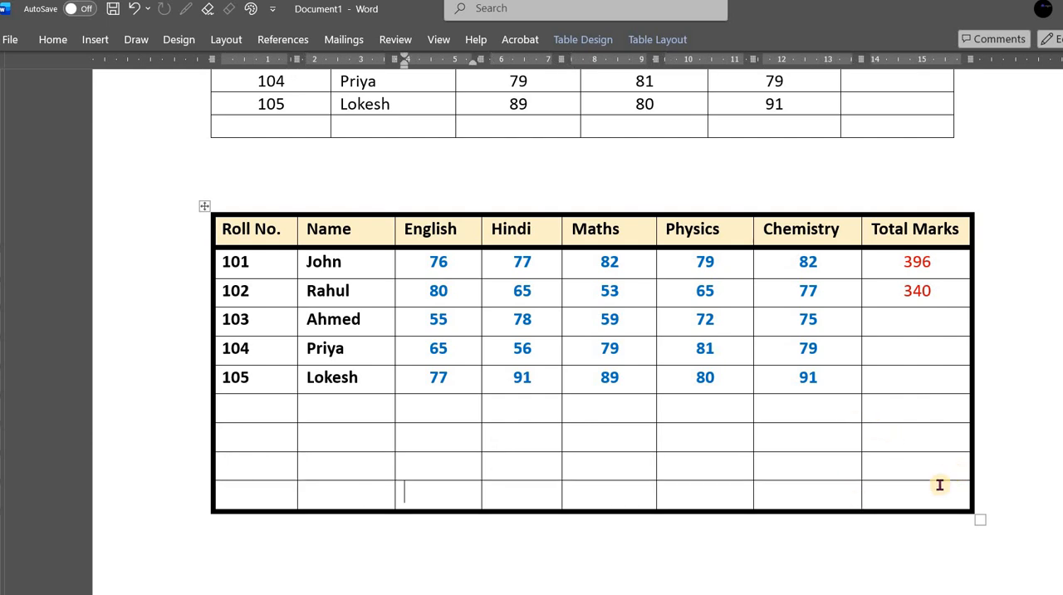
{"action": "left_click", "coordinate": [965, 498]}
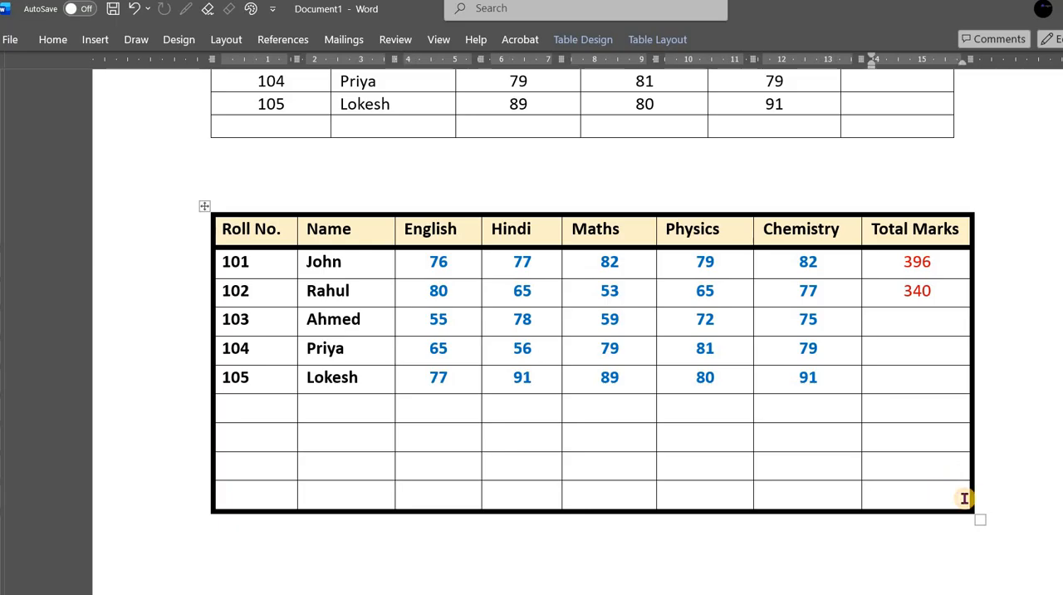
{"action": "key", "text": "Tab"}
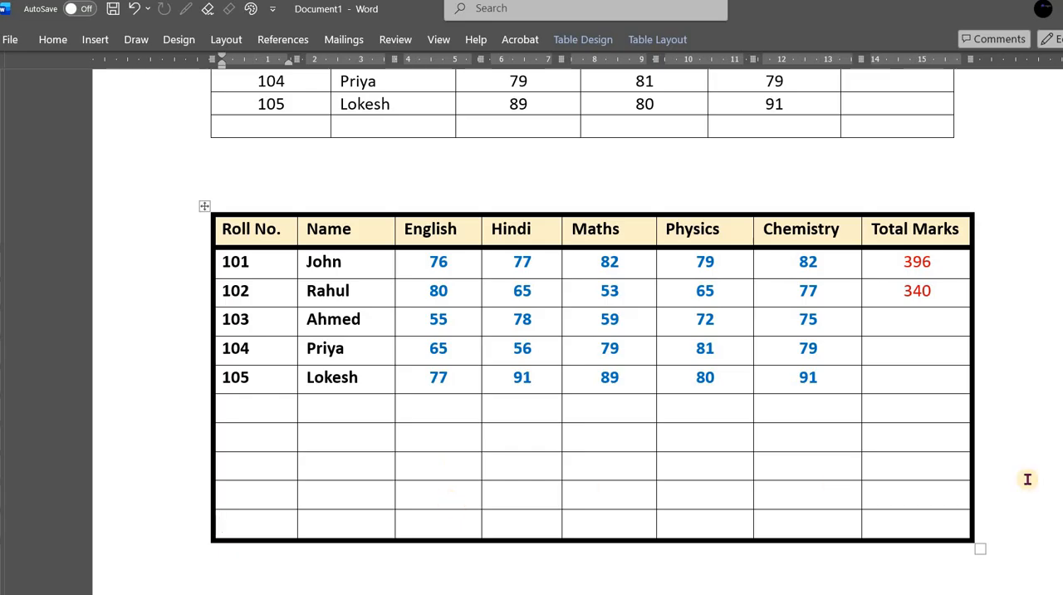
- Merge the last four empty cells of the lower table's Chemistry column into one cell
{"action": "left_click_drag", "start_coordinate": [790, 441], "coordinate": [806, 519]}
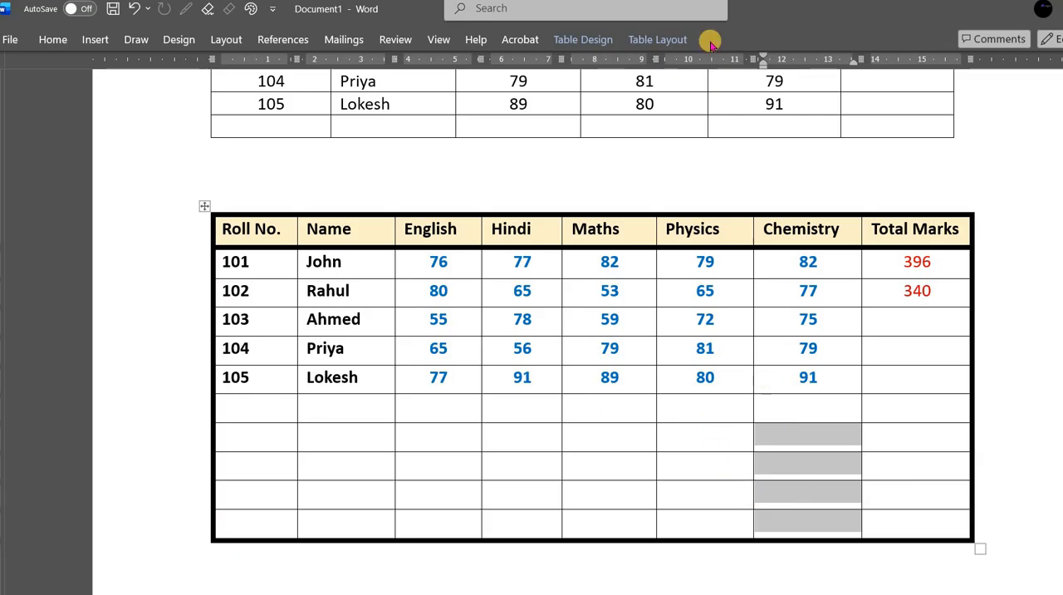
{"action": "left_click", "coordinate": [648, 36]}
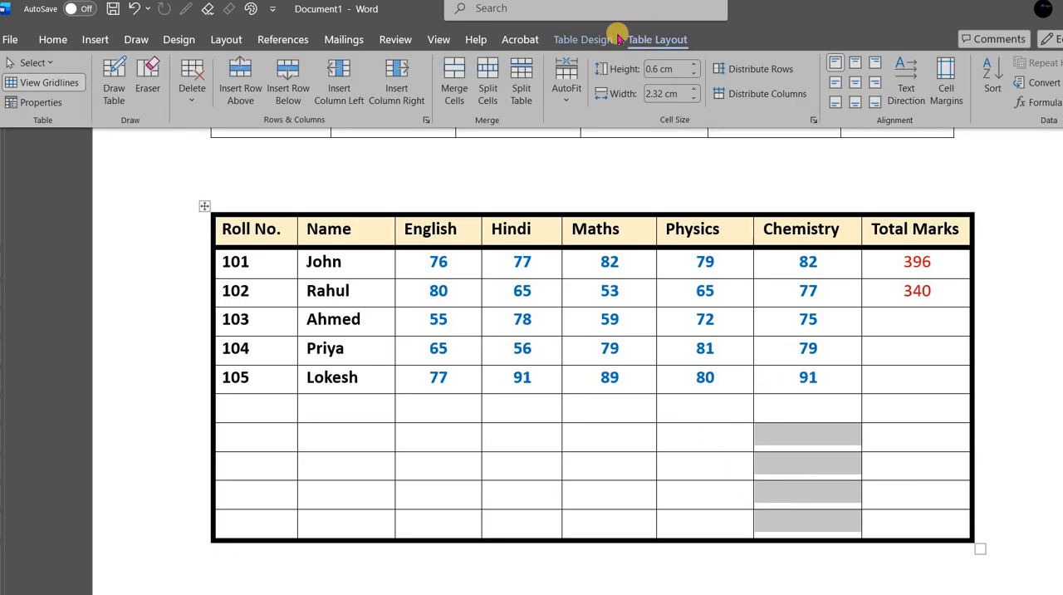
{"action": "left_click", "coordinate": [450, 79]}
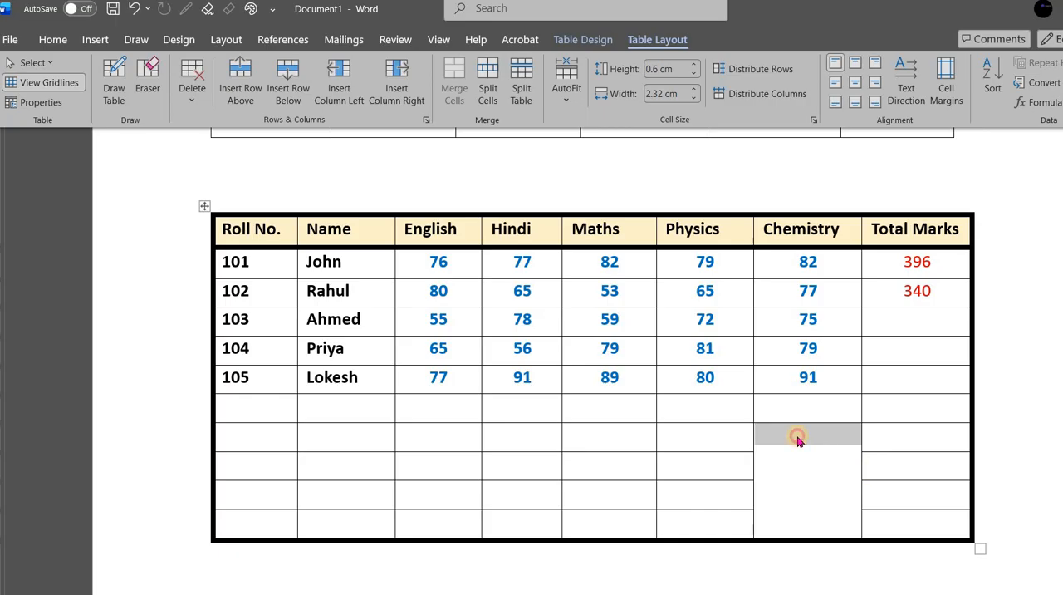
{"action": "left_click", "coordinate": [856, 504]}
{"action": "left_click", "coordinate": [872, 464]}
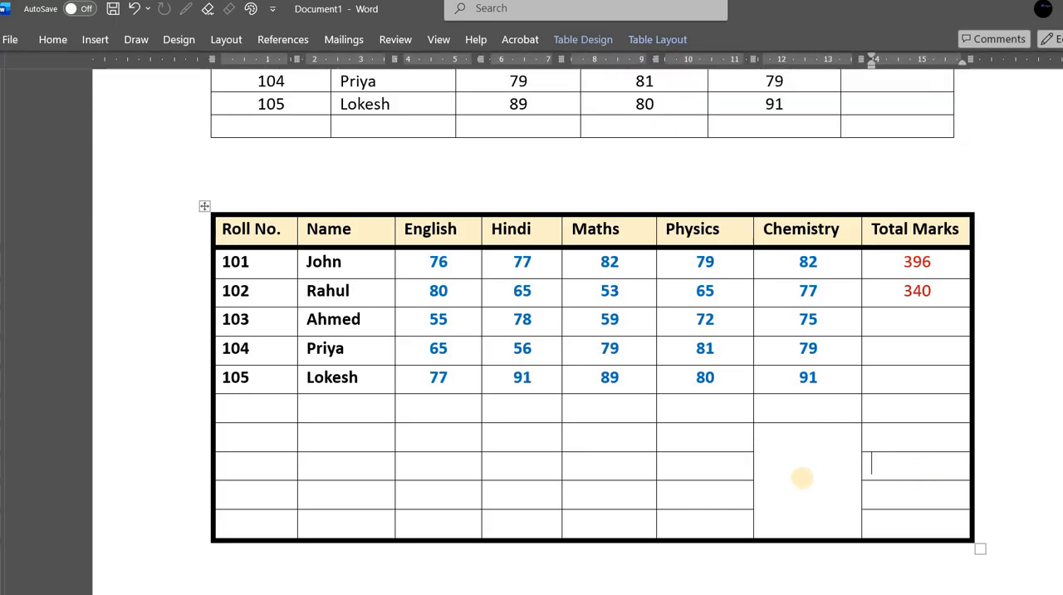
- Split the merged cell in the lower table's Chemistry column into 1 column and 4 rows
{"action": "left_click", "coordinate": [817, 478]}
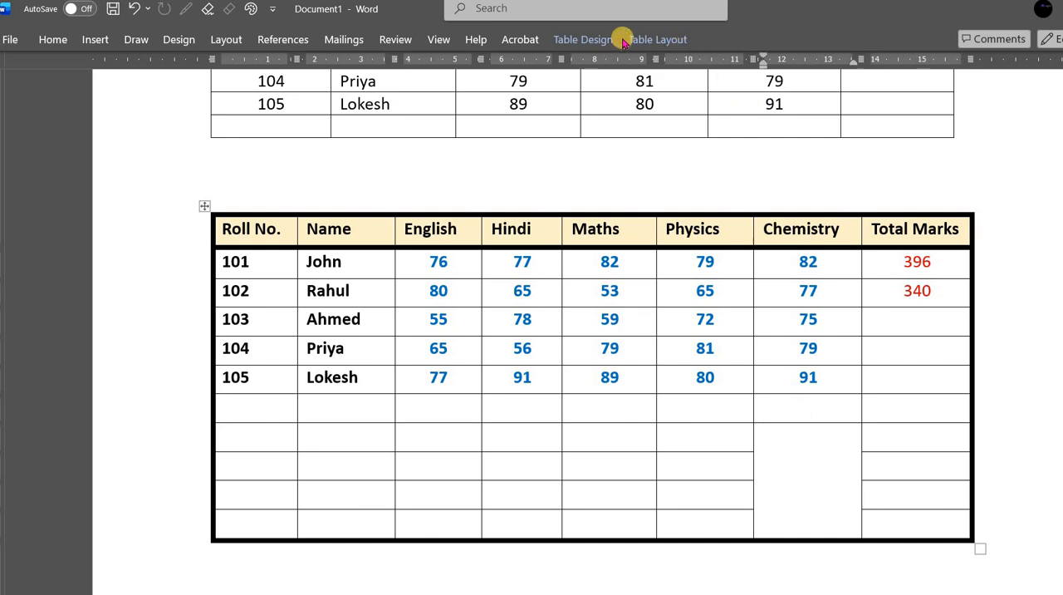
{"action": "left_click", "coordinate": [581, 39]}
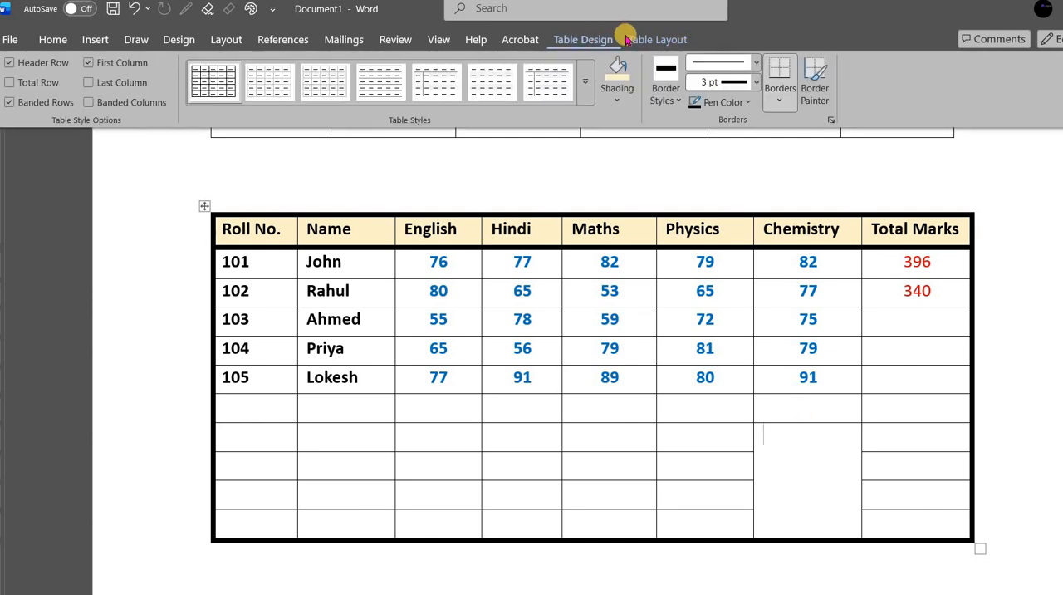
{"action": "left_click", "coordinate": [670, 38]}
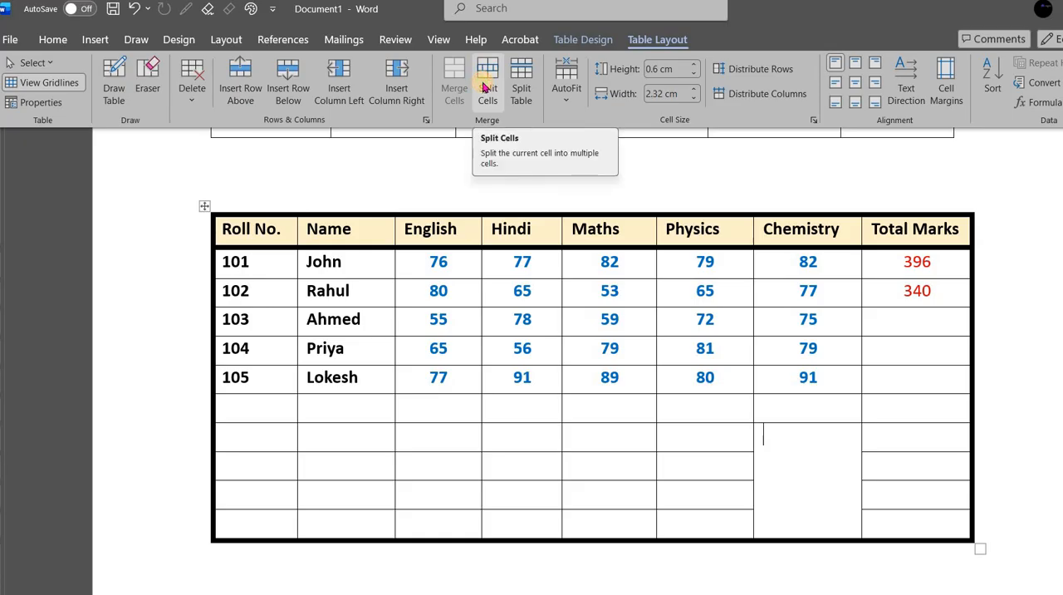
{"action": "left_click", "coordinate": [486, 87]}
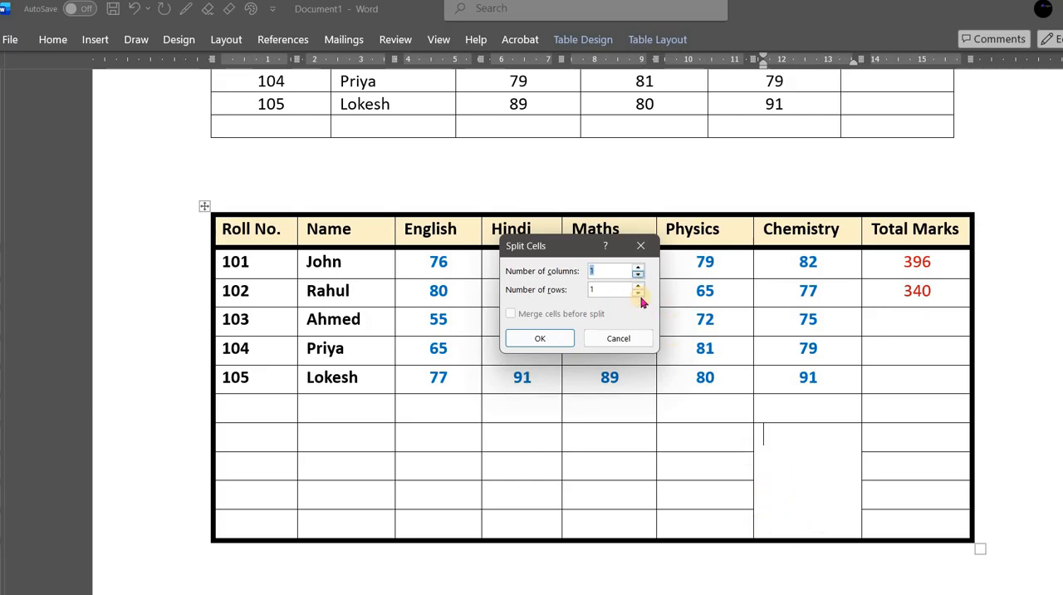
{"action": "left_click", "coordinate": [638, 287]}
{"action": "left_click", "coordinate": [638, 287]}
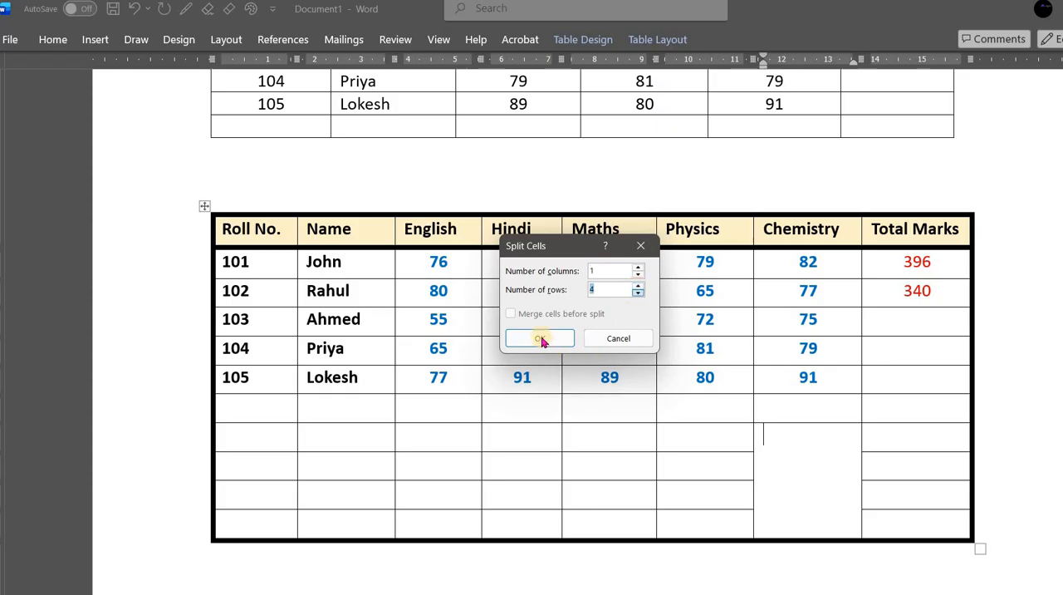
{"action": "left_click", "coordinate": [540, 338]}
{"action": "left_click", "coordinate": [812, 471]}
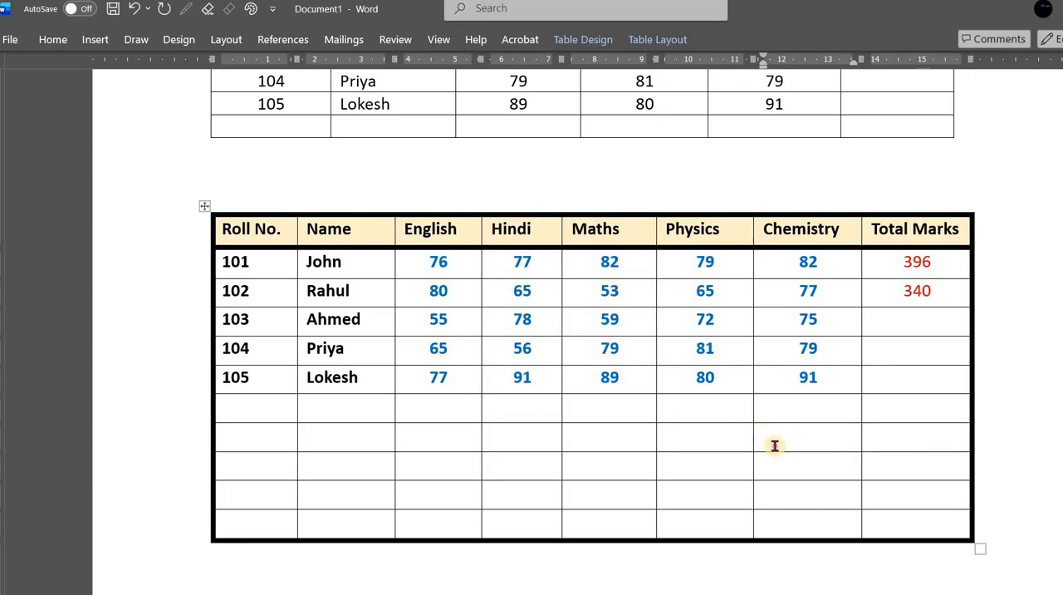
- Merge the last four empty rows of the lower table's Chemistry and Total Marks columns into one large cell
{"action": "left_click_drag", "start_coordinate": [775, 433], "coordinate": [901, 516]}
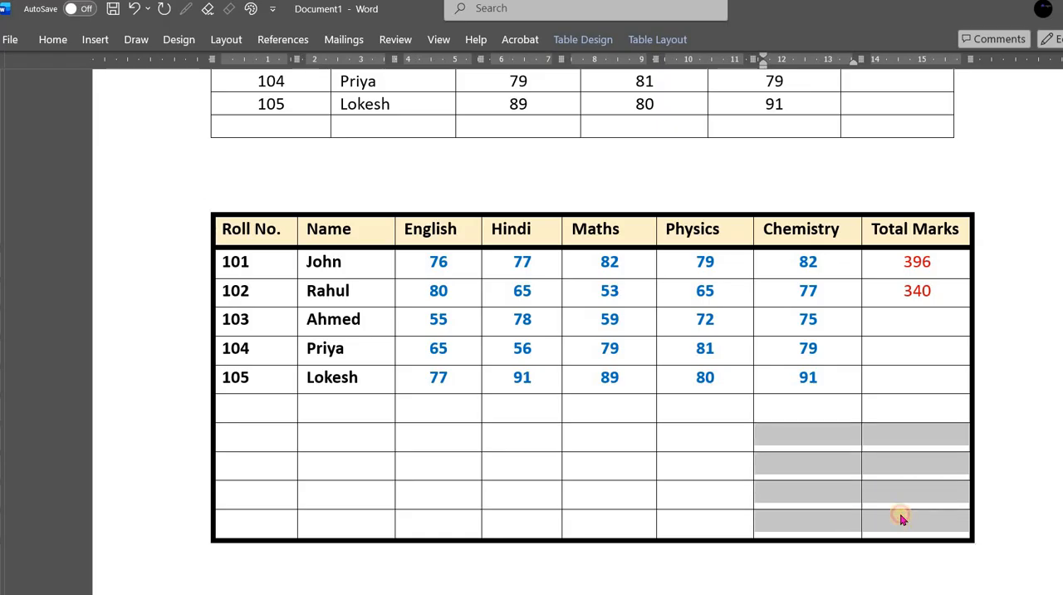
{"action": "left_click", "coordinate": [649, 40]}
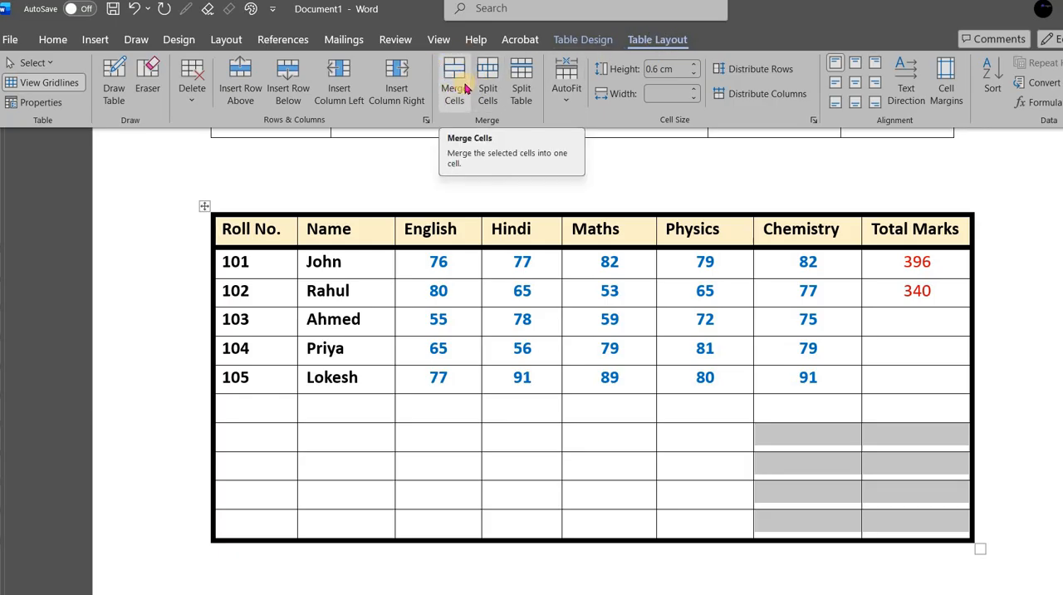
{"action": "left_click", "coordinate": [465, 88]}
{"action": "left_click", "coordinate": [816, 453]}
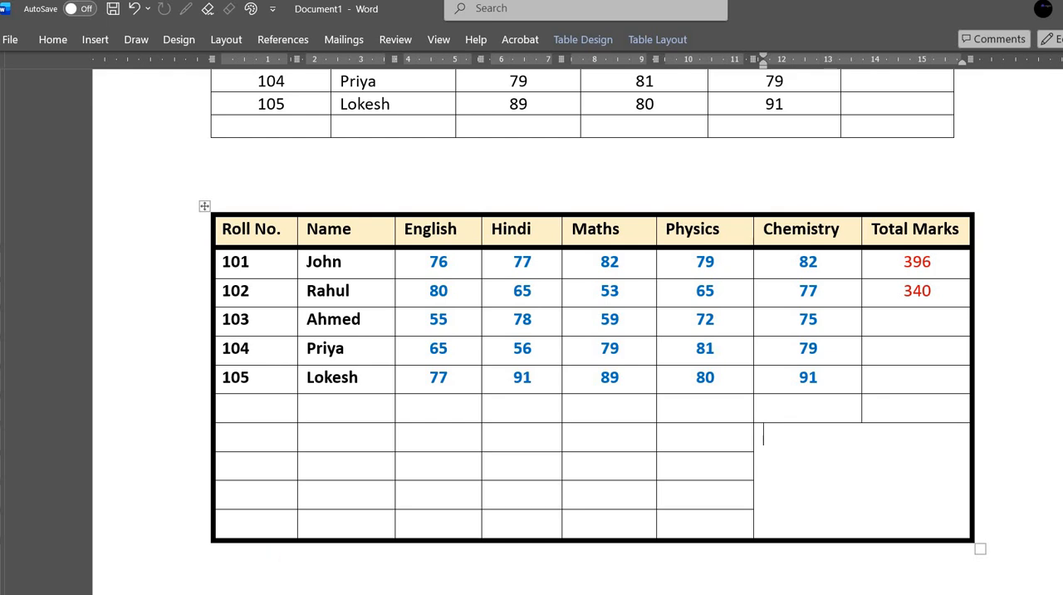
- Insert the picture graduation.jpg from this device's Saved Pictures folder into the large merged cell
{"action": "scroll", "coordinate": [851, 465], "scroll_direction": "down", "scroll_amount": 1}
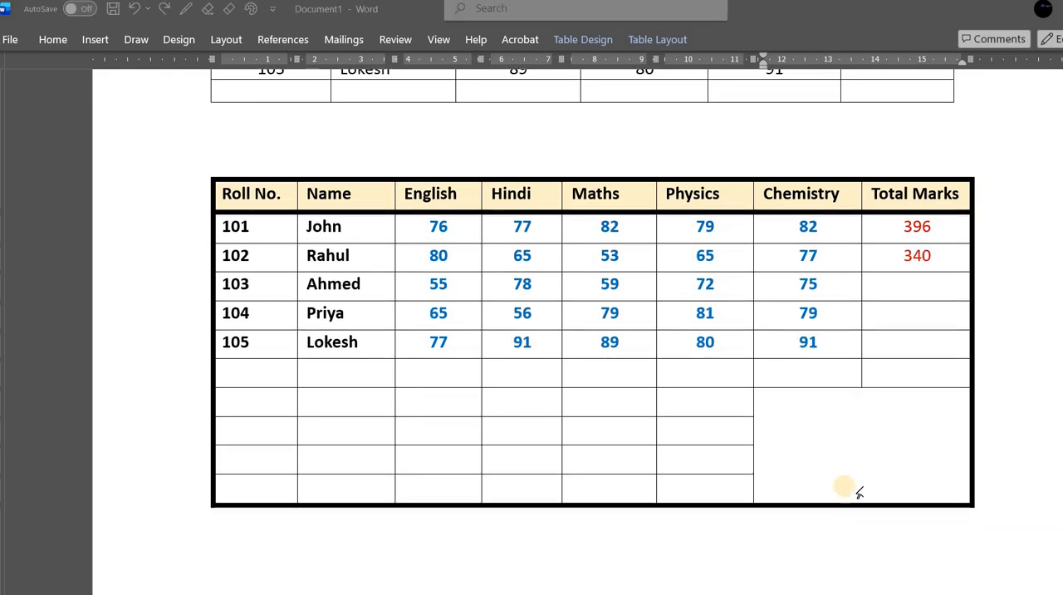
{"action": "left_click", "coordinate": [821, 417]}
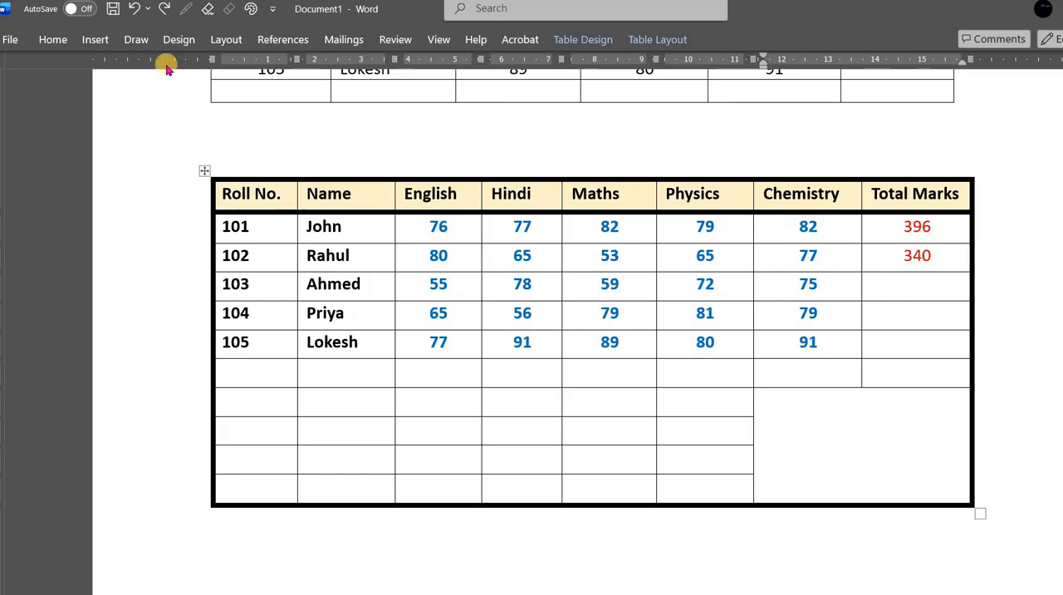
{"action": "left_click", "coordinate": [96, 41]}
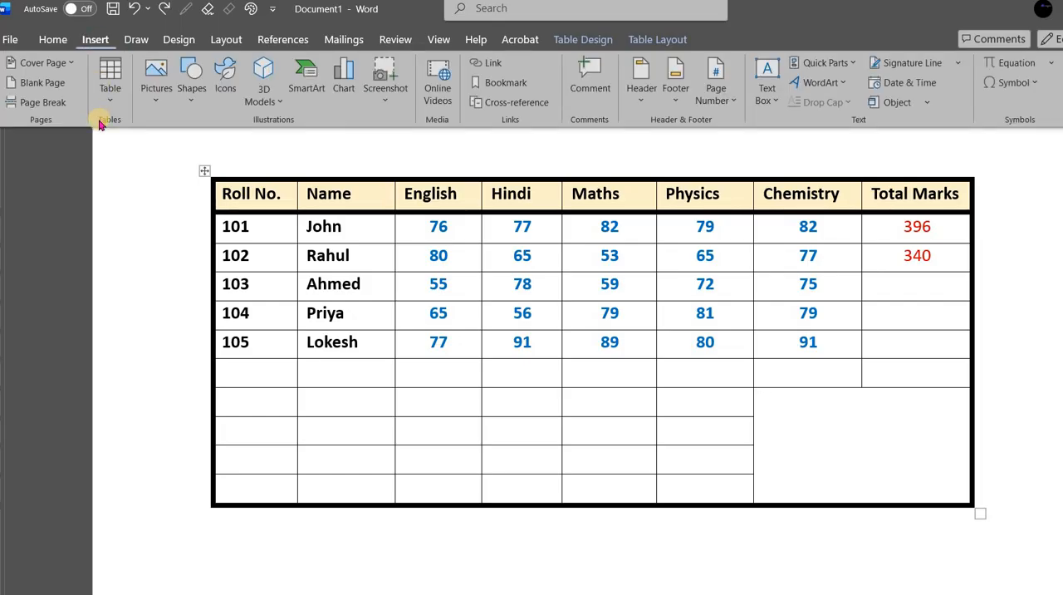
{"action": "left_click", "coordinate": [163, 108]}
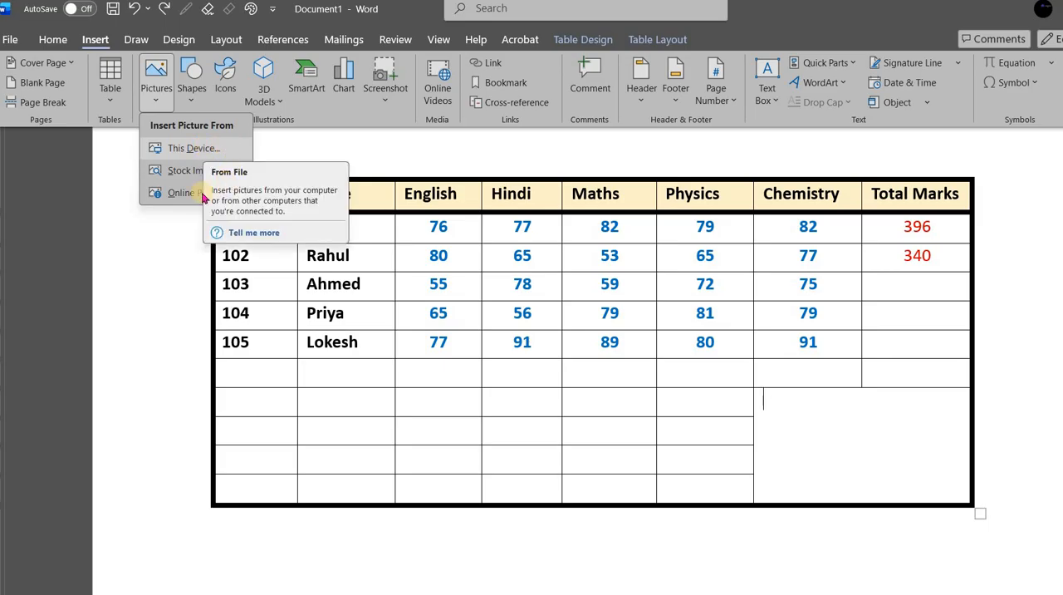
{"action": "left_click", "coordinate": [196, 153]}
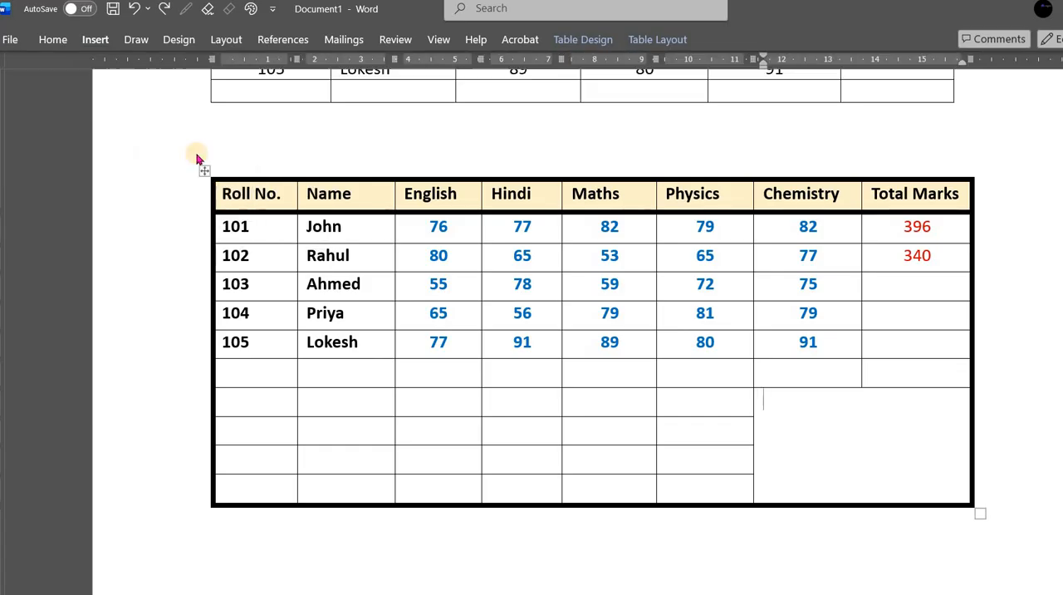
{"action": "left_click", "coordinate": [174, 142]}
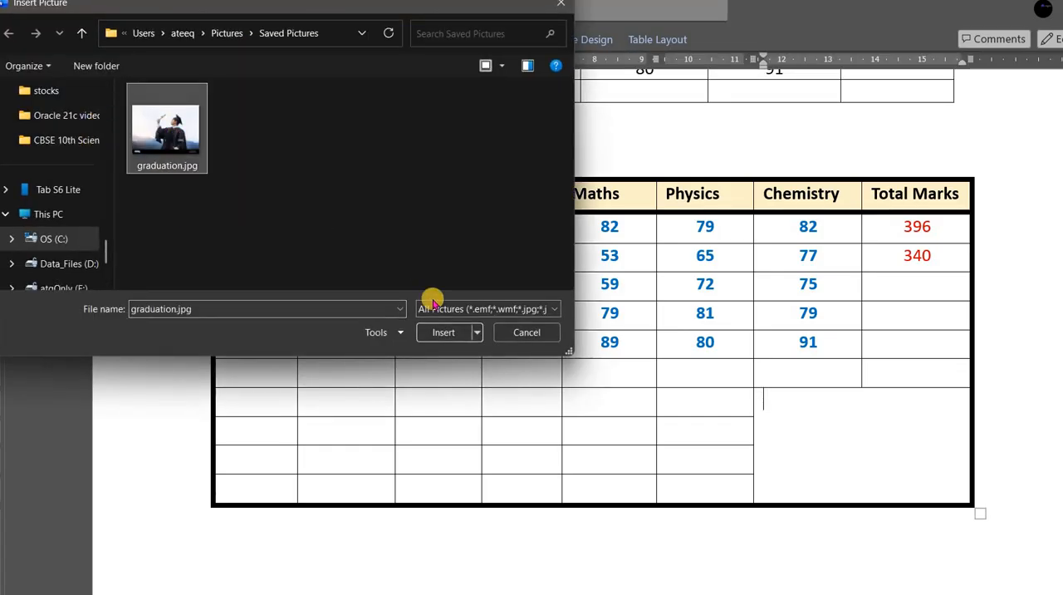
{"action": "left_click", "coordinate": [444, 332]}
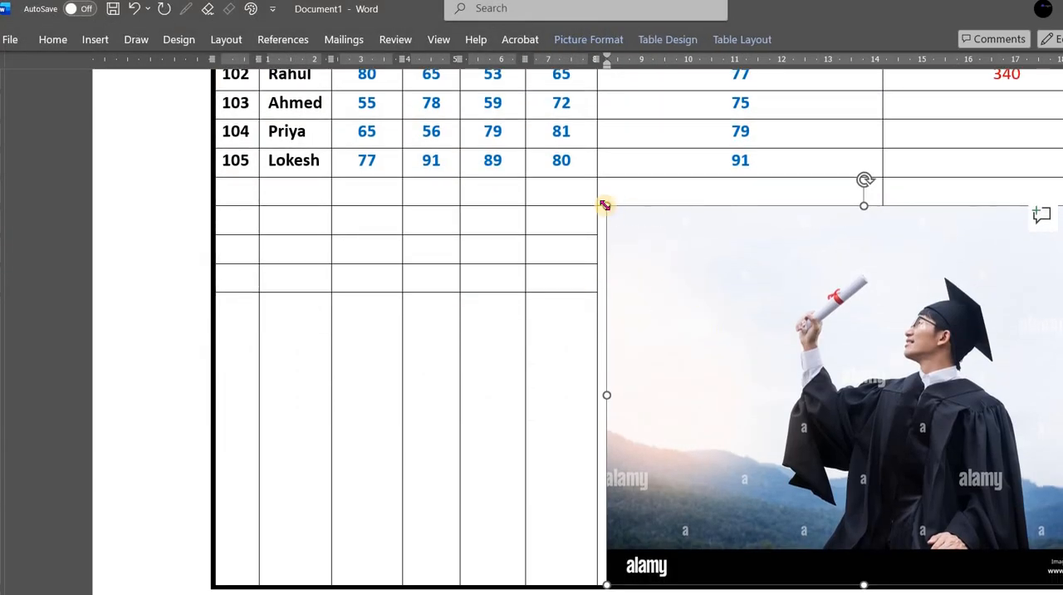
- Shrink the graduation picture to fit within the original merged cell area and centre it horizontally in the cell
{"action": "left_click_drag", "start_coordinate": [607, 205], "coordinate": [802, 341]}
{"action": "left_click_drag", "start_coordinate": [658, 206], "coordinate": [807, 312]}
{"action": "scroll", "coordinate": [920, 318], "scroll_direction": "up", "scroll_amount": 6}
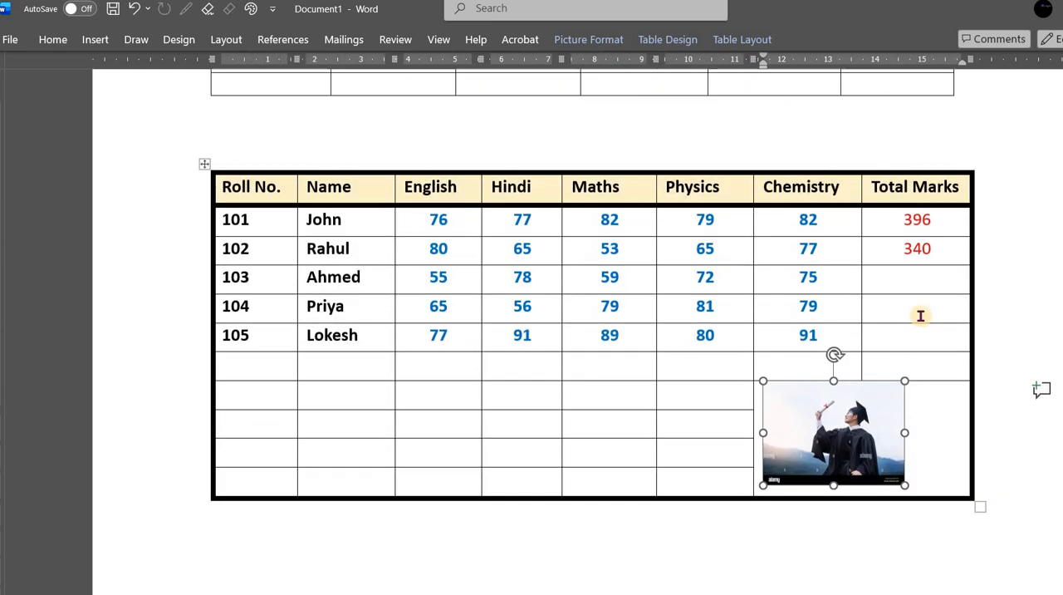
{"action": "scroll", "coordinate": [924, 315], "scroll_direction": "down", "scroll_amount": 3}
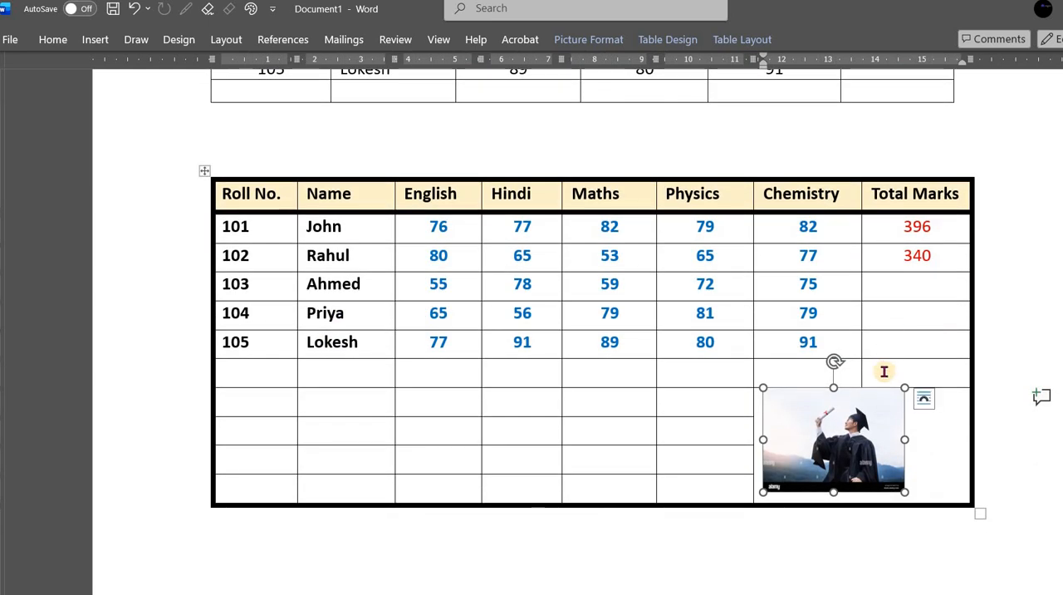
{"action": "key", "text": "ctrl+e"}
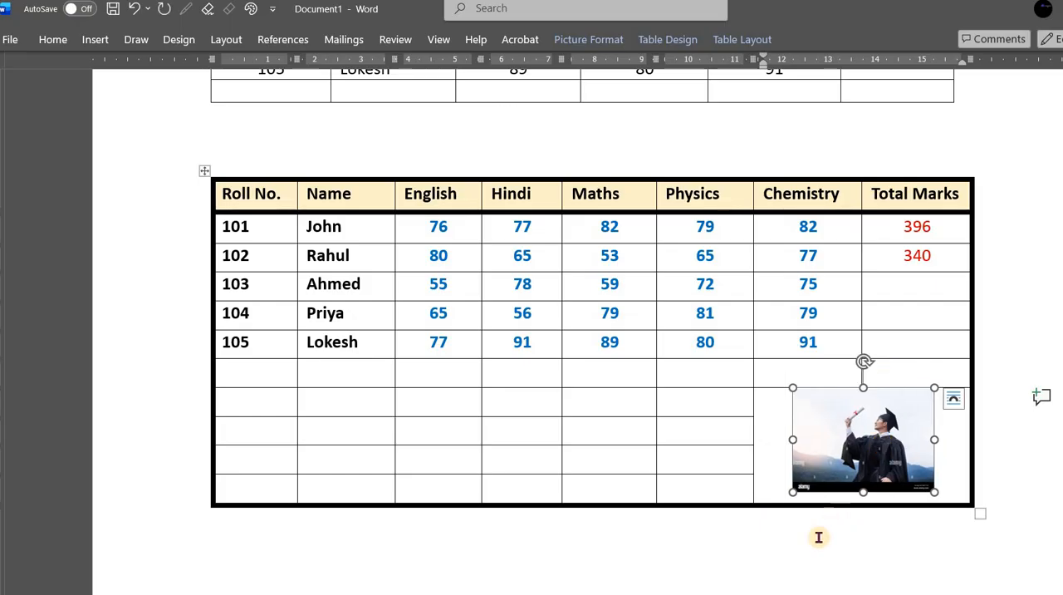
- Label the lower table's last row Max. Marks and calculate the highest Maths mark in it with the formula =max(above)
{"action": "left_click", "coordinate": [677, 561]}
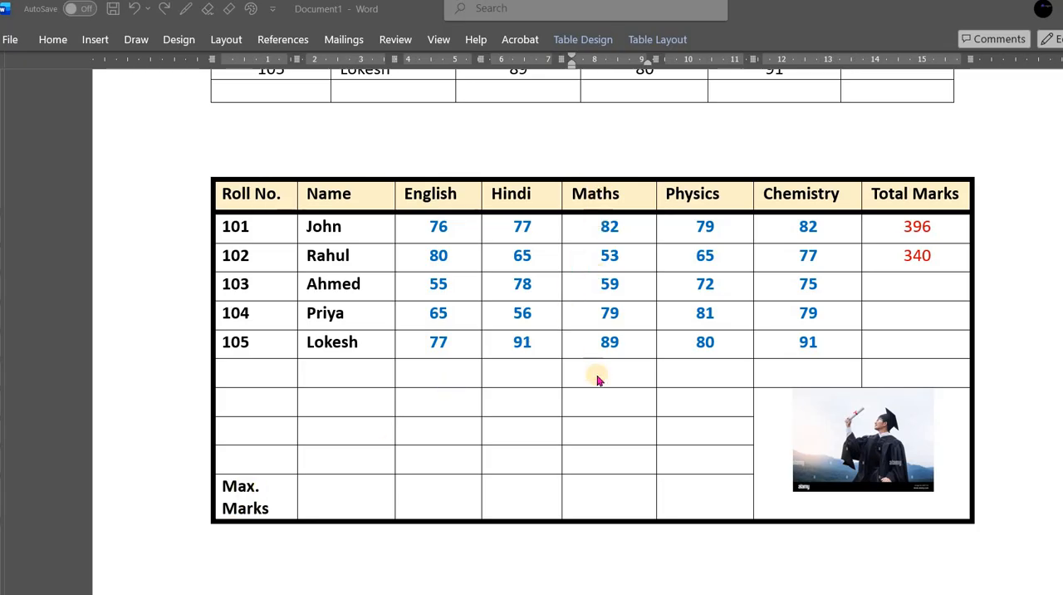
{"action": "left_click", "coordinate": [586, 499]}
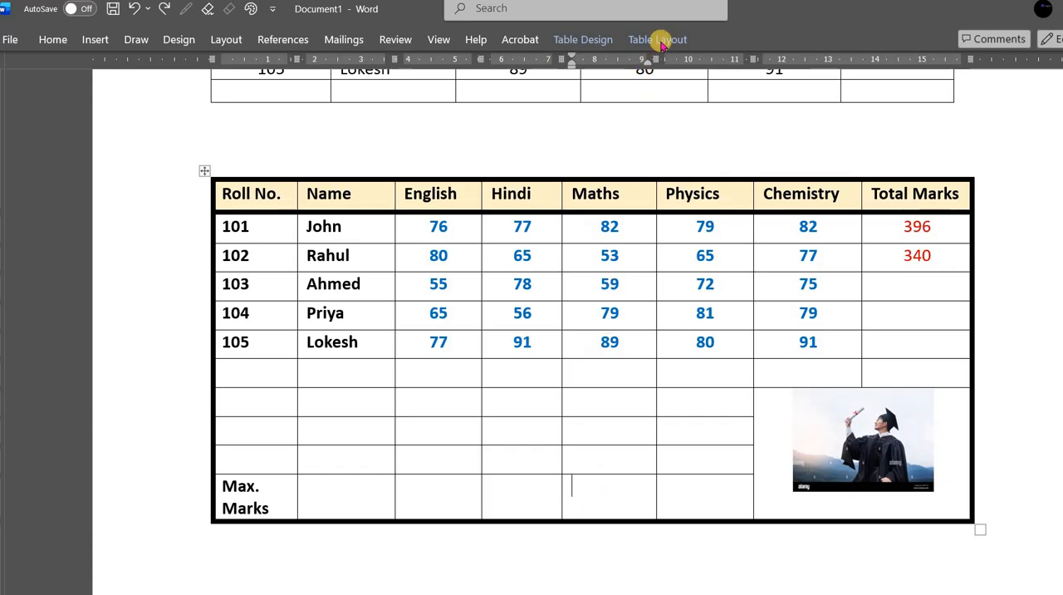
{"action": "left_click", "coordinate": [662, 38]}
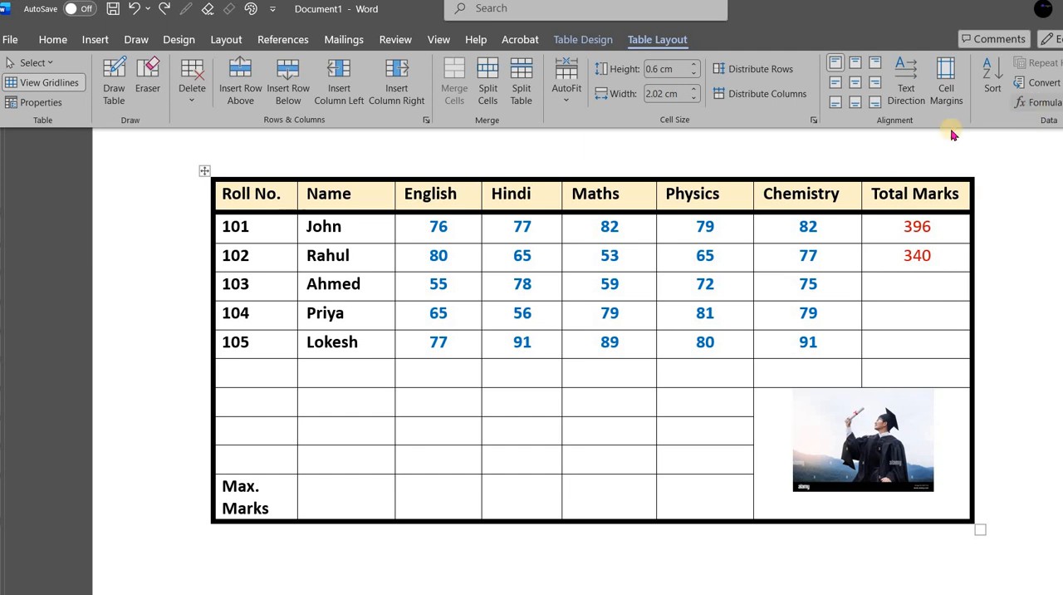
{"action": "left_click", "coordinate": [1031, 101]}
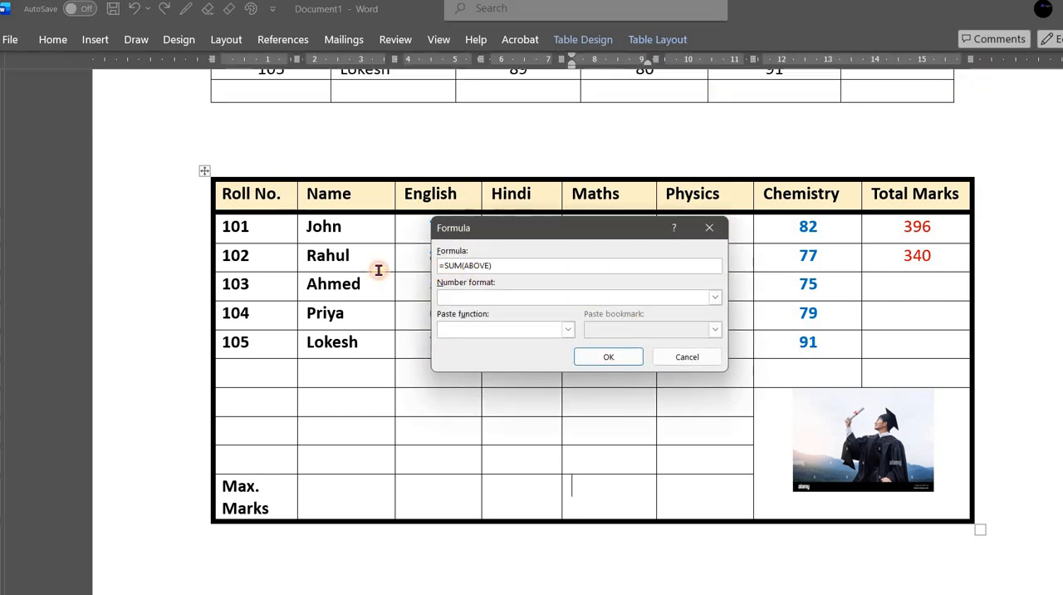
{"action": "double_click", "coordinate": [560, 266]}
{"action": "type", "text": "="}
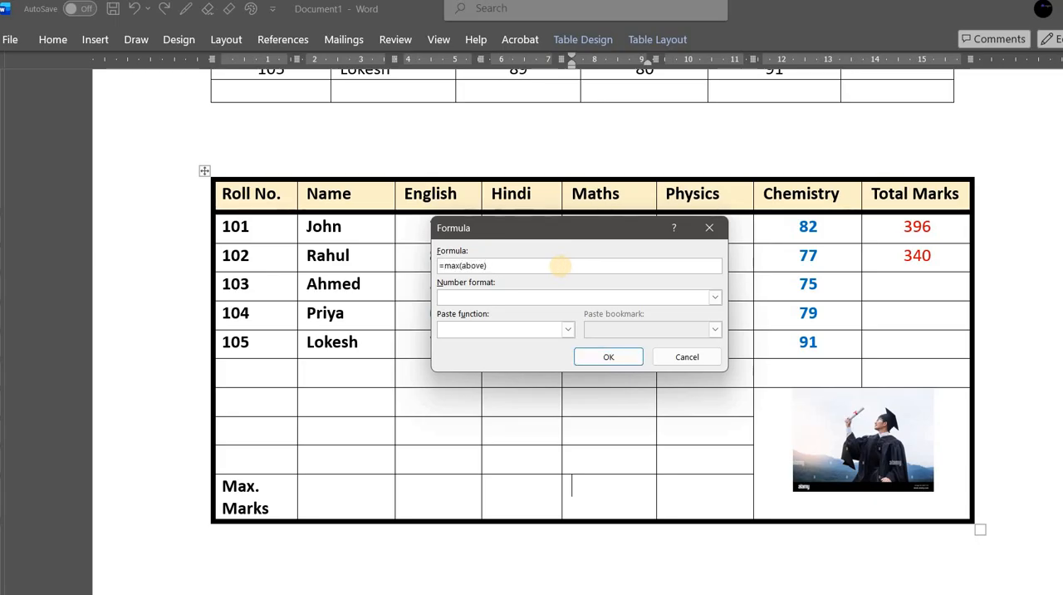
{"action": "type", "text": "max(above)"}
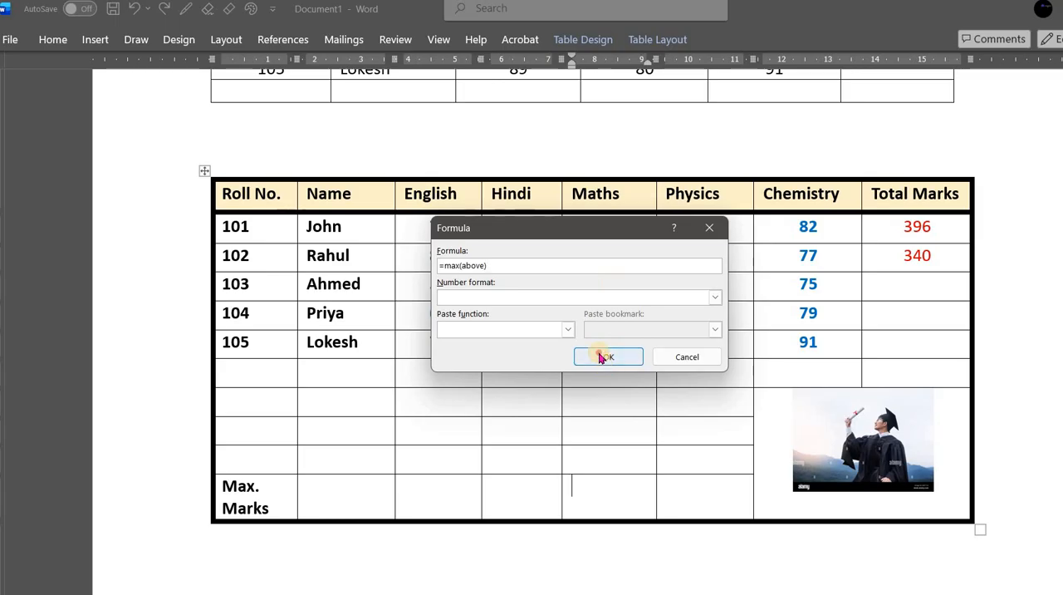
{"action": "left_click", "coordinate": [609, 356]}
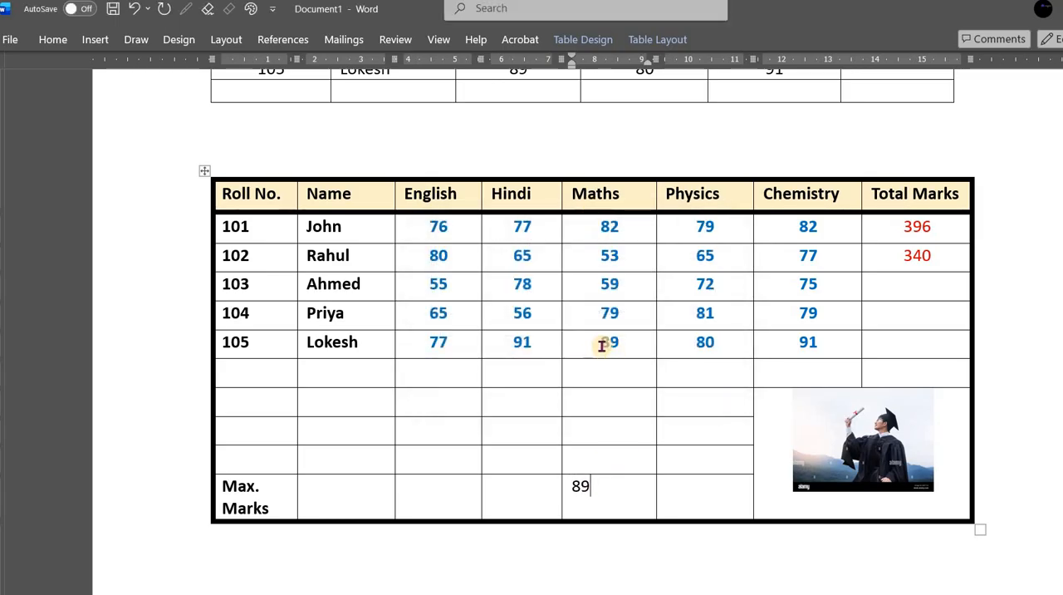
{"action": "double_click", "coordinate": [598, 342]}
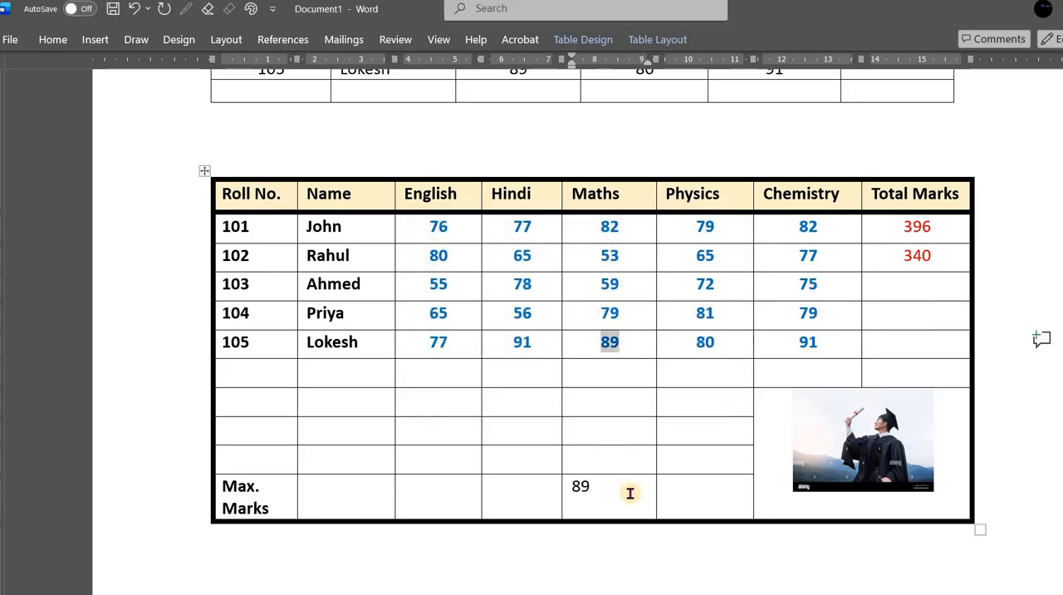
- Try centre, top centre and top left alignment on the Maths cell of the Max. Marks row, ending with Align Top Right
{"action": "left_click", "coordinate": [677, 39]}
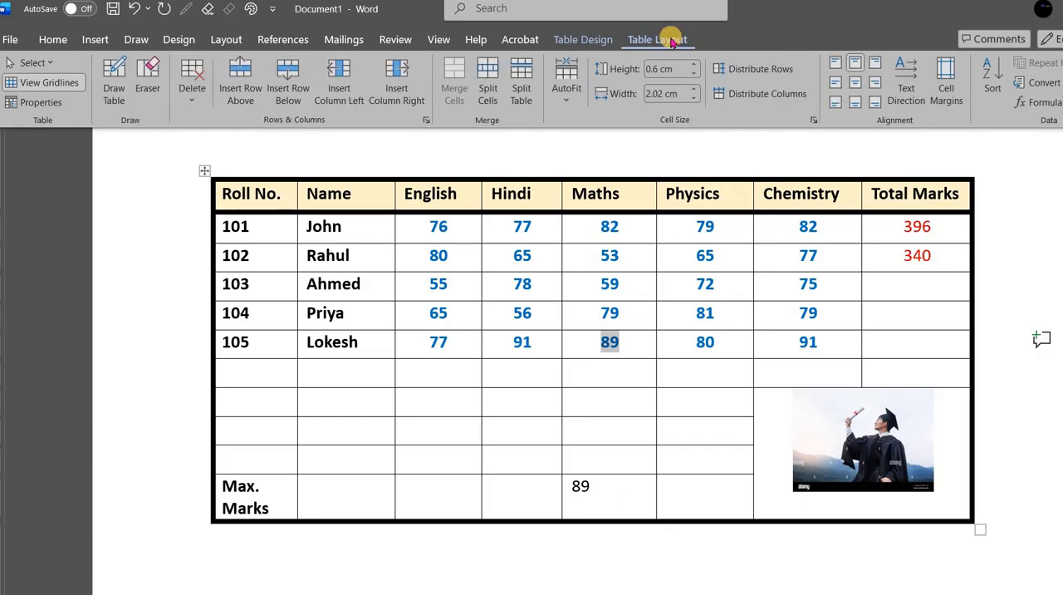
{"action": "left_click", "coordinate": [590, 497]}
{"action": "double_click", "coordinate": [579, 490]}
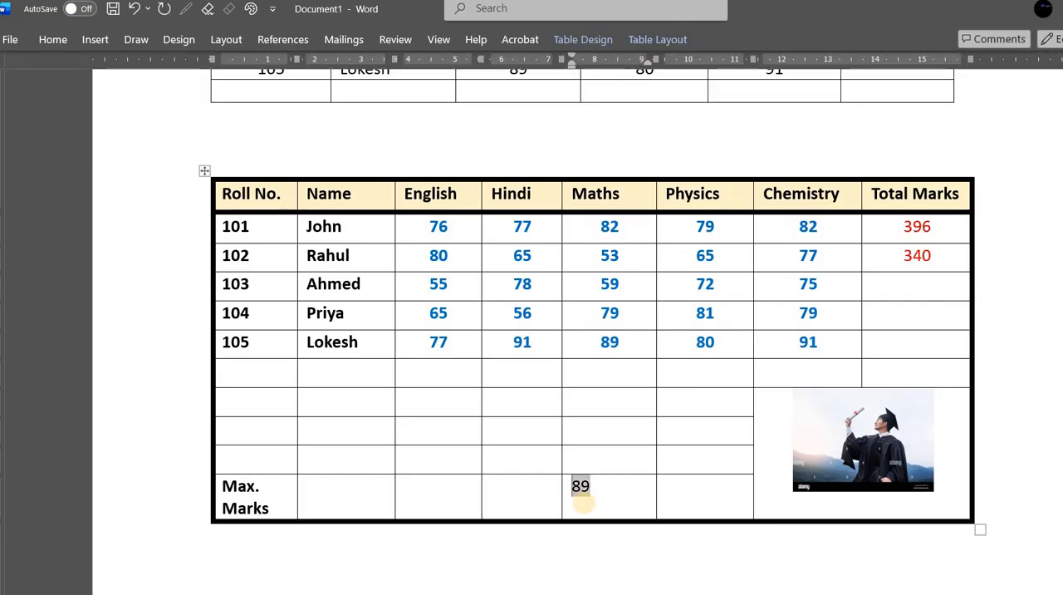
{"action": "left_click", "coordinate": [622, 497]}
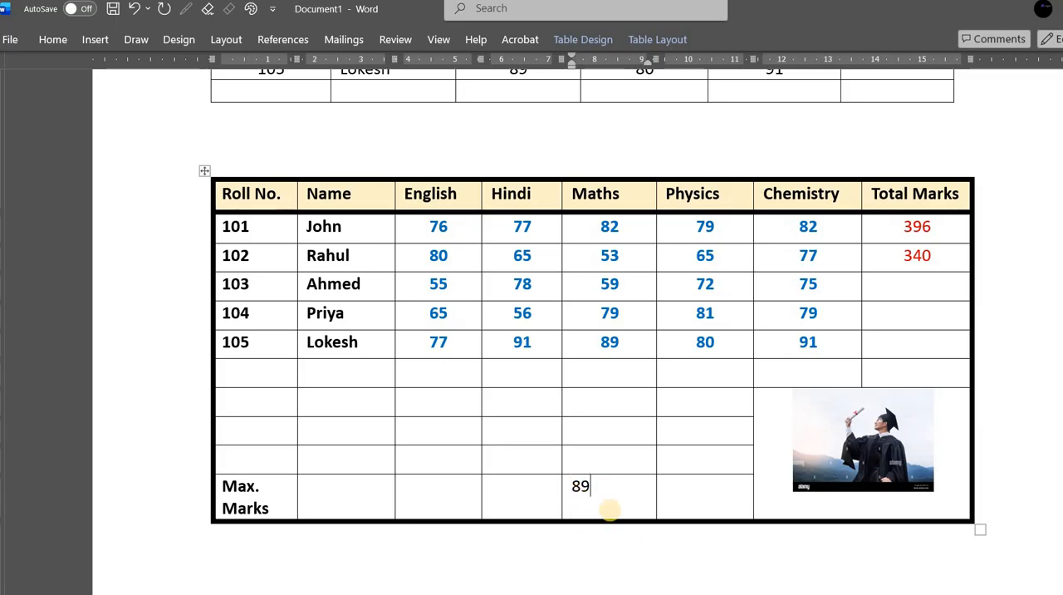
{"action": "left_click", "coordinate": [666, 41]}
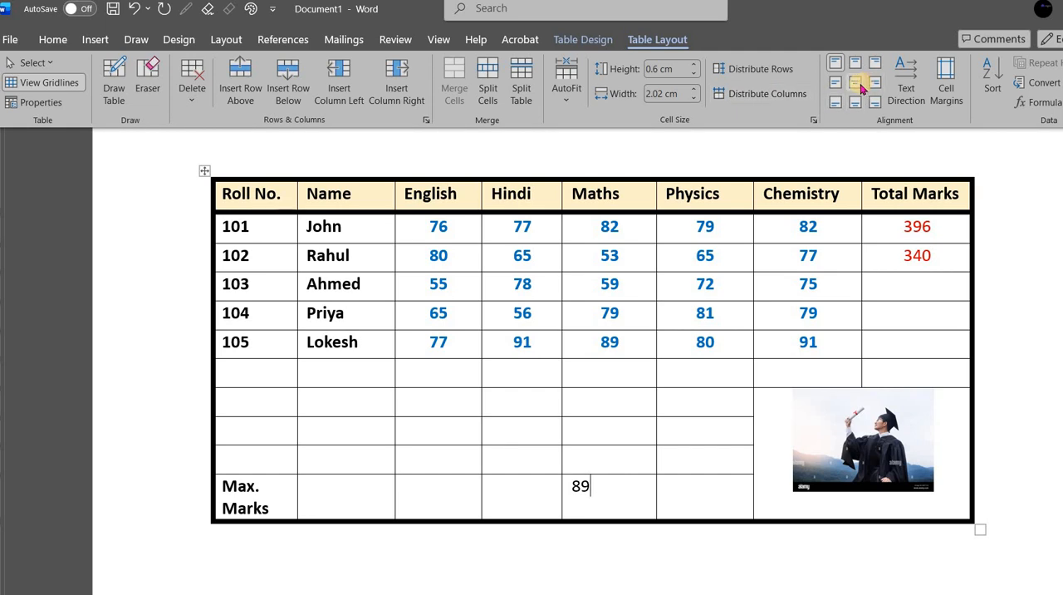
{"action": "left_click", "coordinate": [860, 88]}
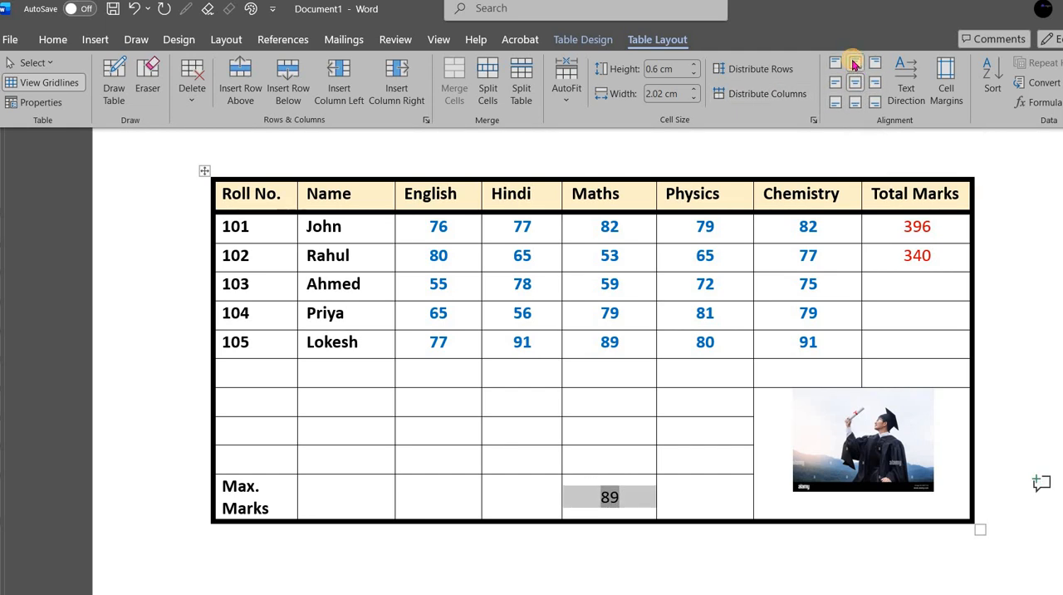
{"action": "left_click", "coordinate": [854, 65]}
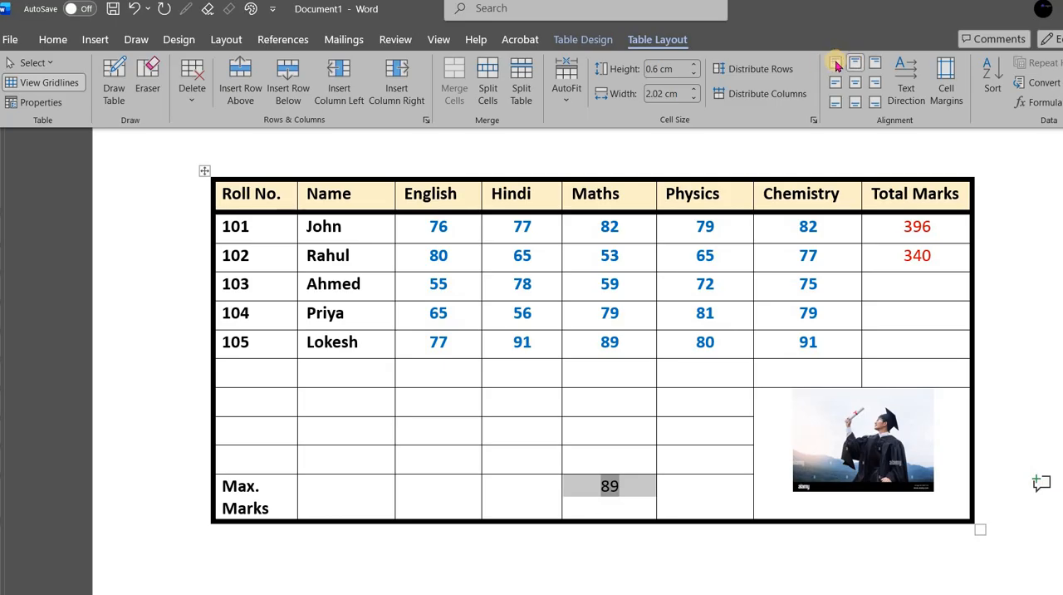
{"action": "left_click", "coordinate": [837, 64]}
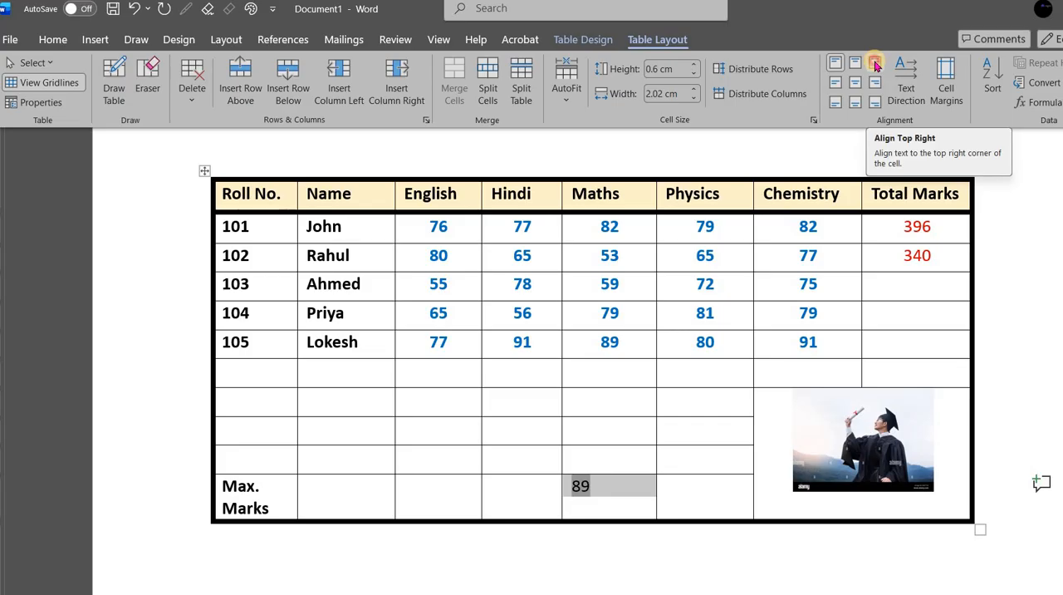
{"action": "left_click", "coordinate": [876, 65]}
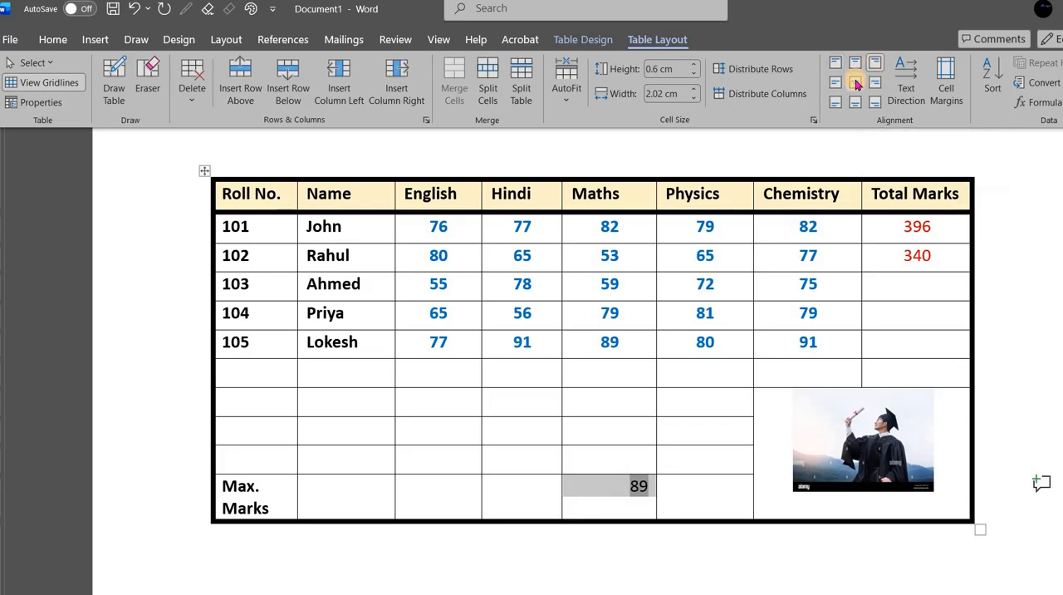
- Centre the Maths value of the Max. Marks row in its cell and enter Pass in the Physics cell beside it
{"action": "left_click", "coordinate": [856, 83]}
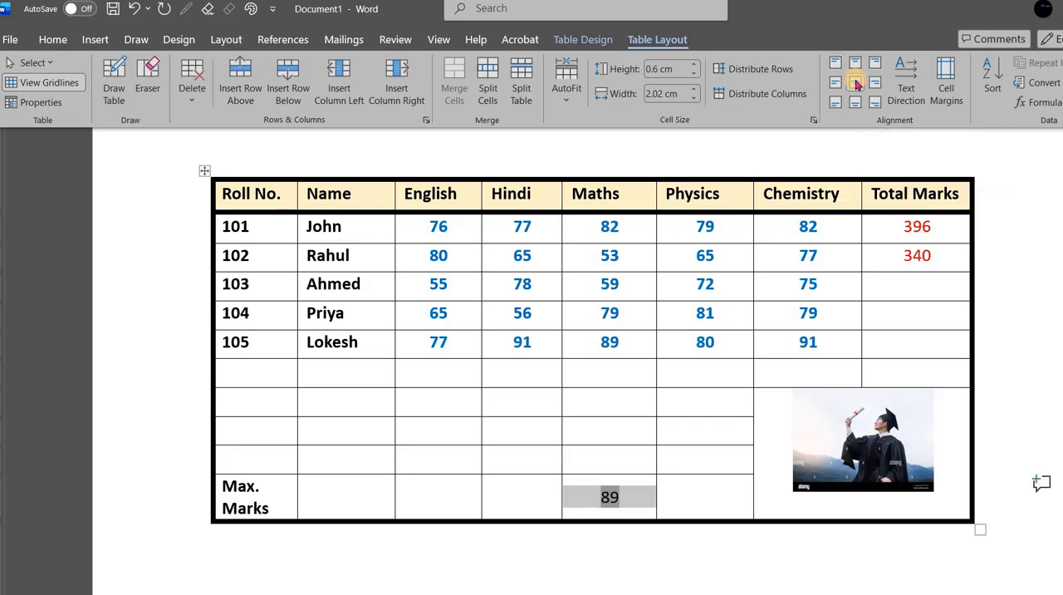
{"action": "left_click", "coordinate": [682, 488]}
{"action": "left_click", "coordinate": [683, 490]}
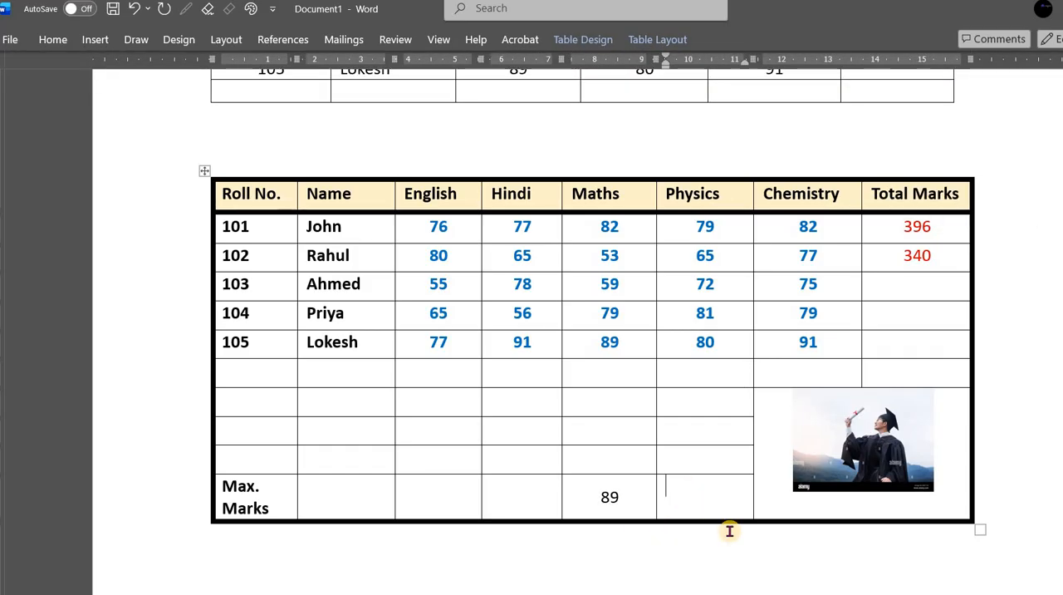
{"action": "type", "text": "Pass"}
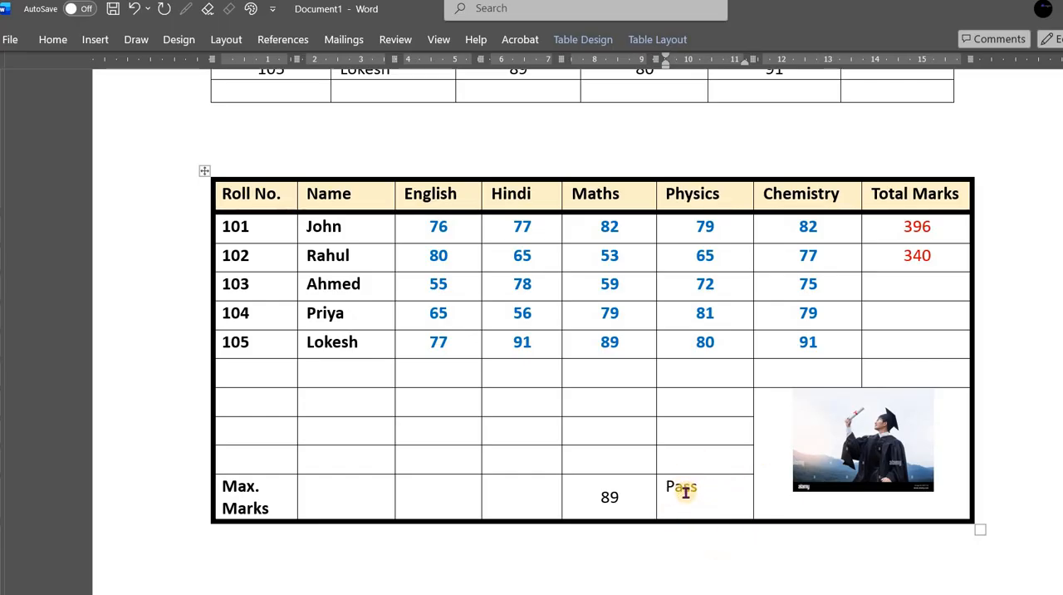
- Cycle the Pass cell's text direction through both vertical orientations back to horizontal, and align the text to the centre of the cell
{"action": "left_click", "coordinate": [656, 41]}
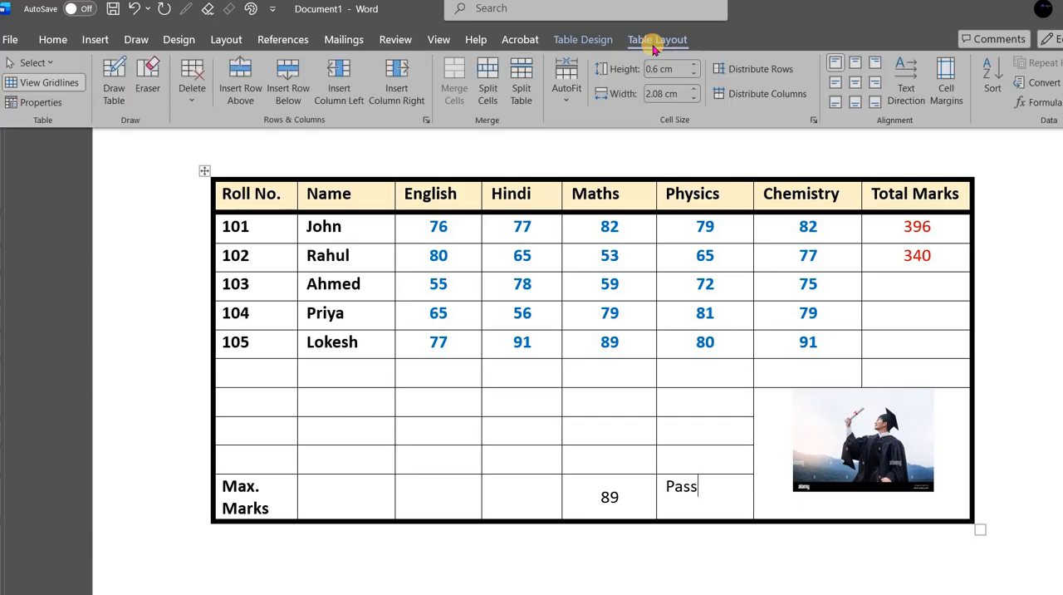
{"action": "left_click", "coordinate": [906, 92]}
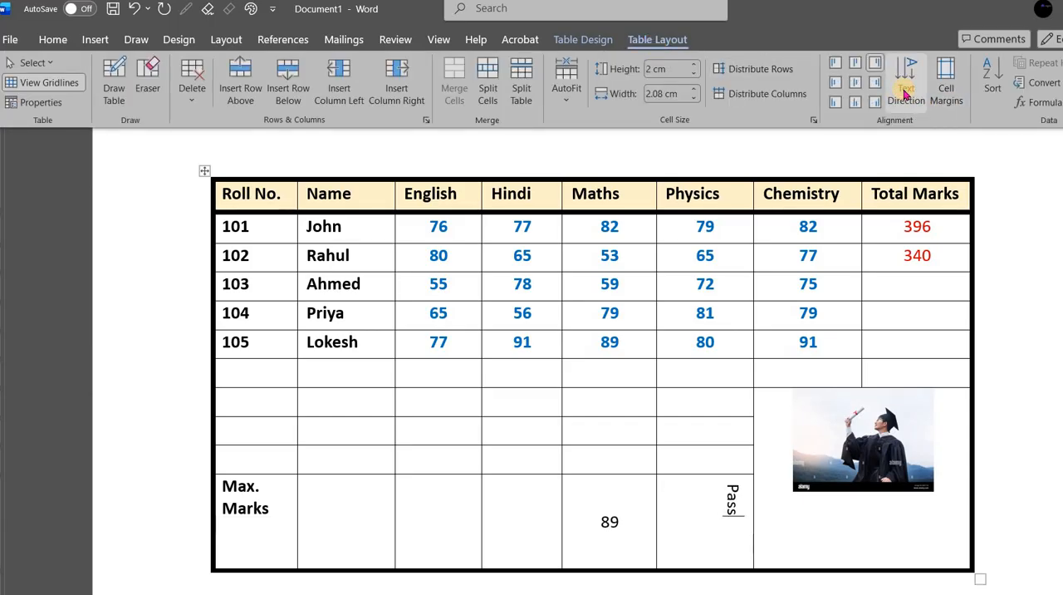
{"action": "left_click", "coordinate": [905, 93]}
{"action": "left_click", "coordinate": [905, 93]}
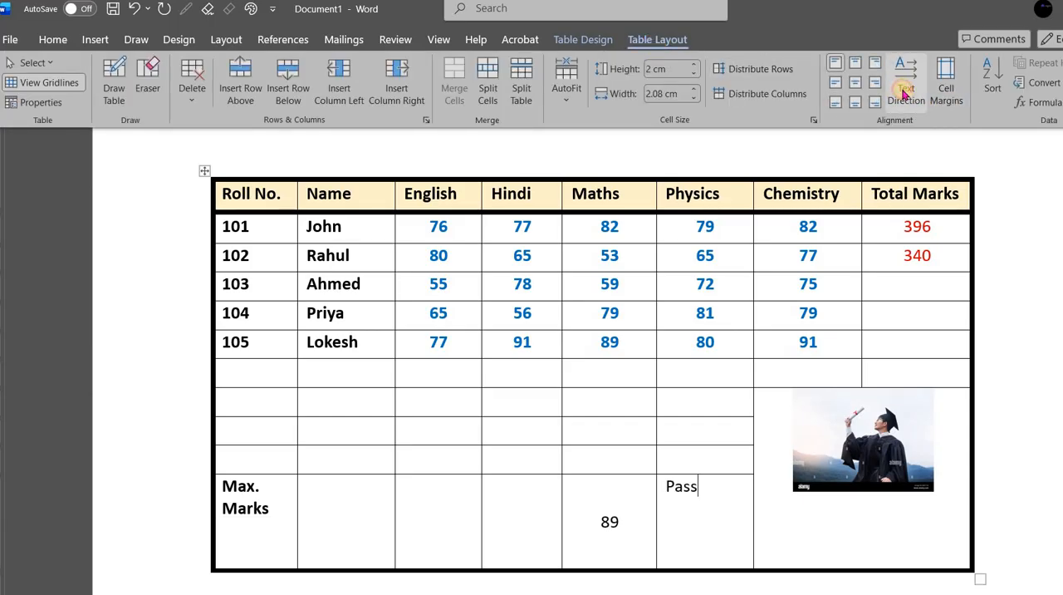
{"action": "left_click", "coordinate": [906, 93]}
{"action": "left_click", "coordinate": [906, 93]}
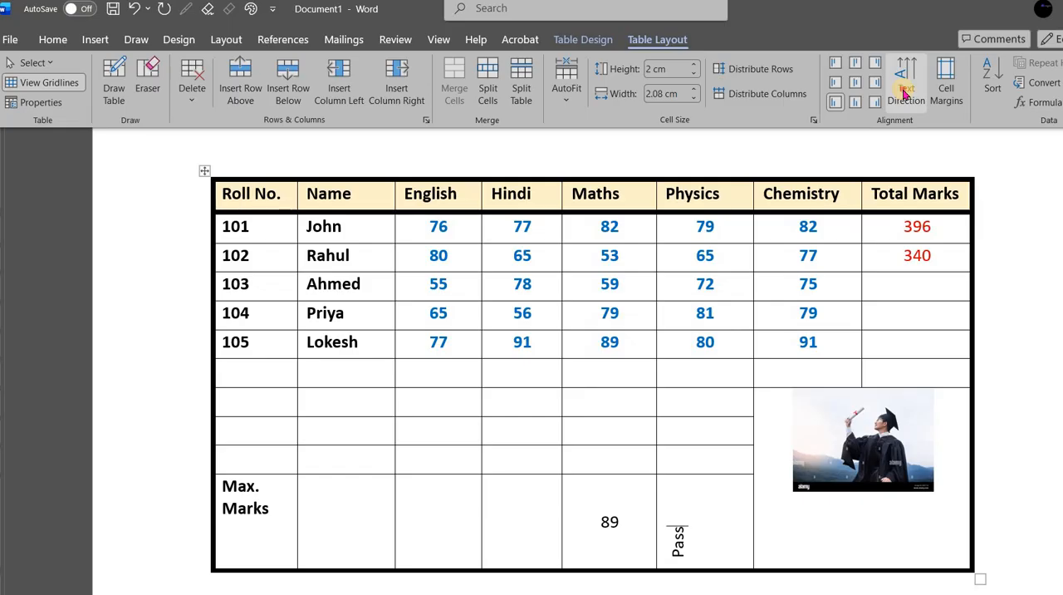
{"action": "left_click", "coordinate": [904, 93]}
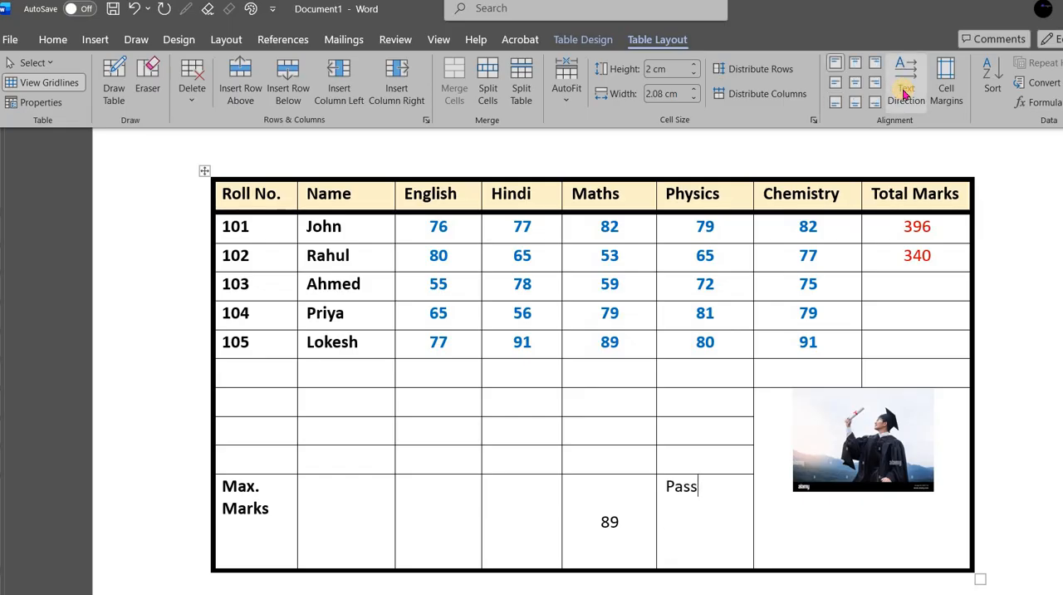
{"action": "left_click", "coordinate": [855, 82]}
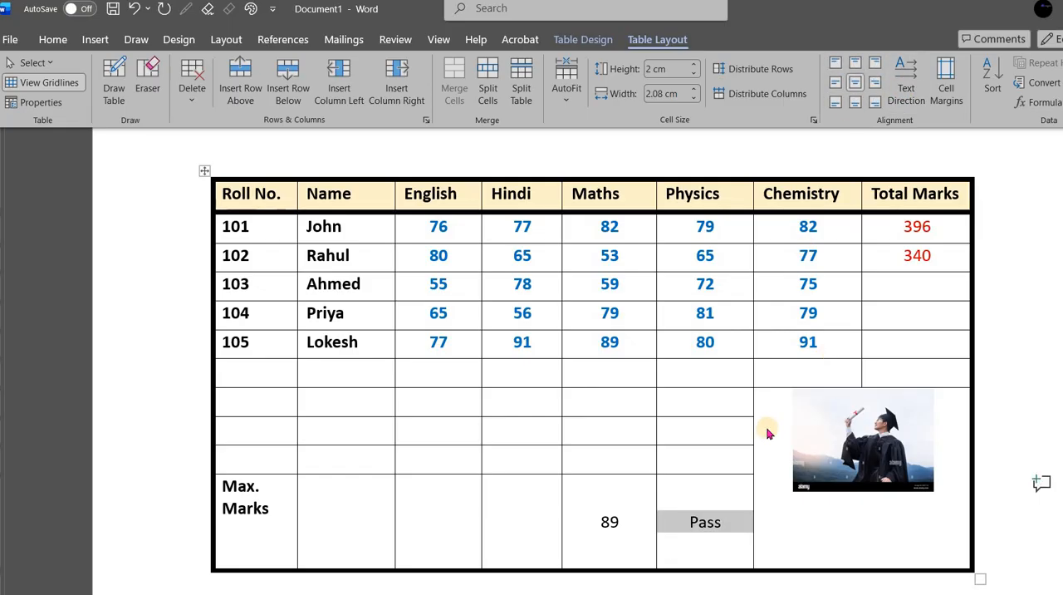
{"action": "left_click", "coordinate": [722, 438]}
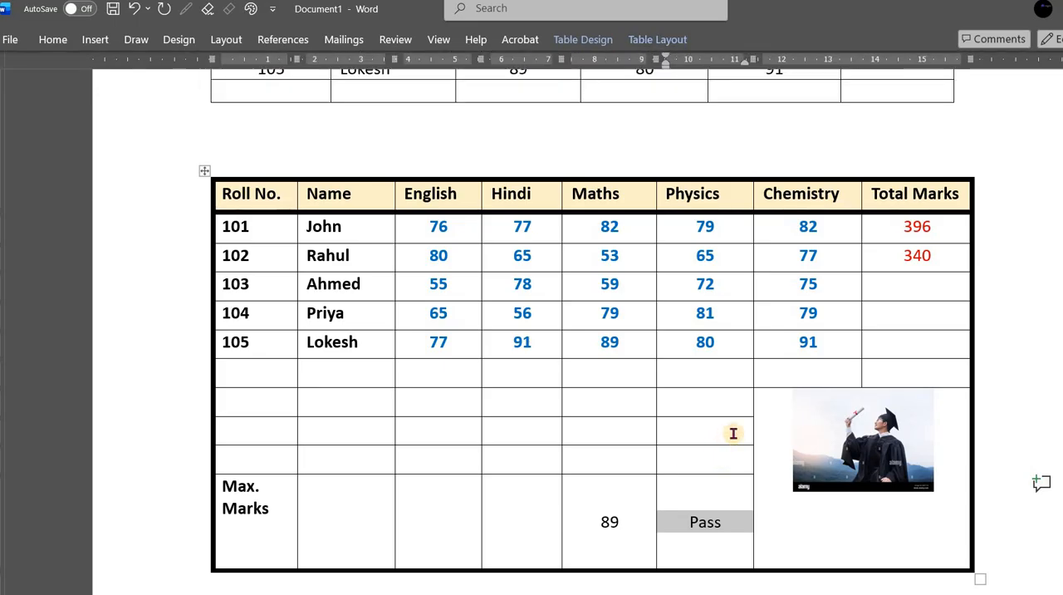